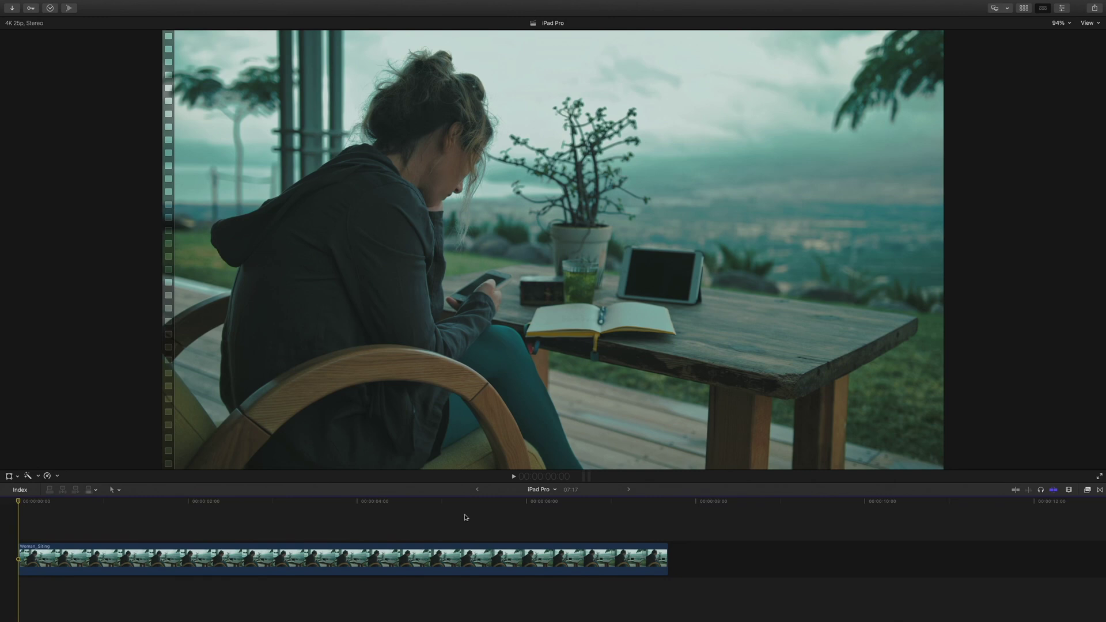
Apply the mTracker 3D effect to the Woman_Siting clip and run its tracking analysis.
{"action": "key", "text": "space"}
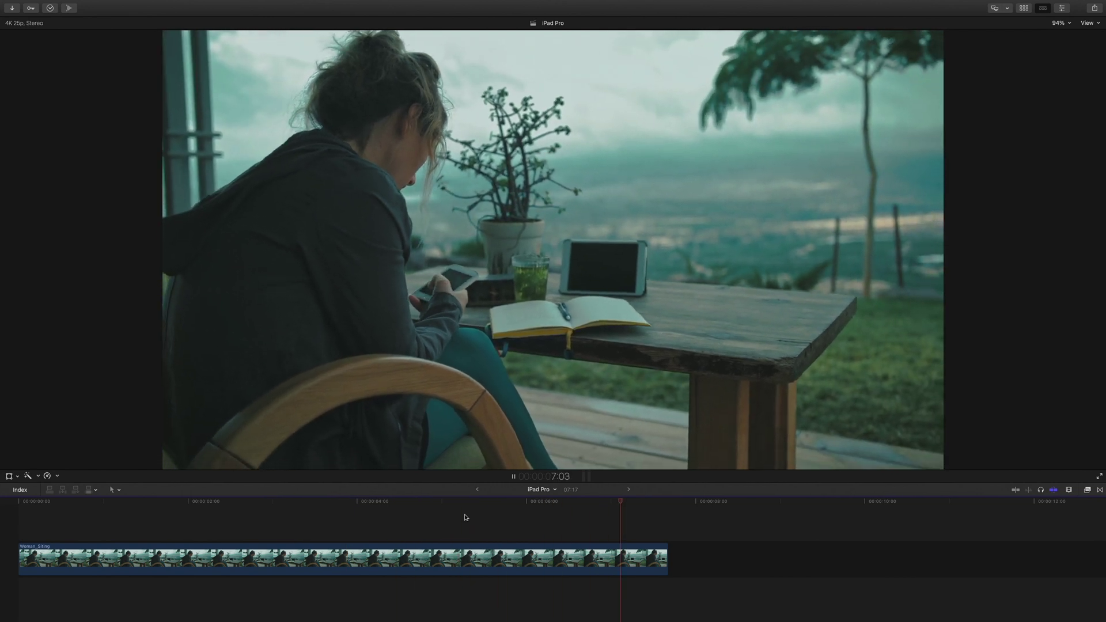
{"action": "left_click_drag", "start_coordinate": [461, 503], "coordinate": [19, 502]}
{"action": "left_click", "coordinate": [1088, 490]}
{"action": "left_click_drag", "start_coordinate": [1023, 533], "coordinate": [628, 558]}
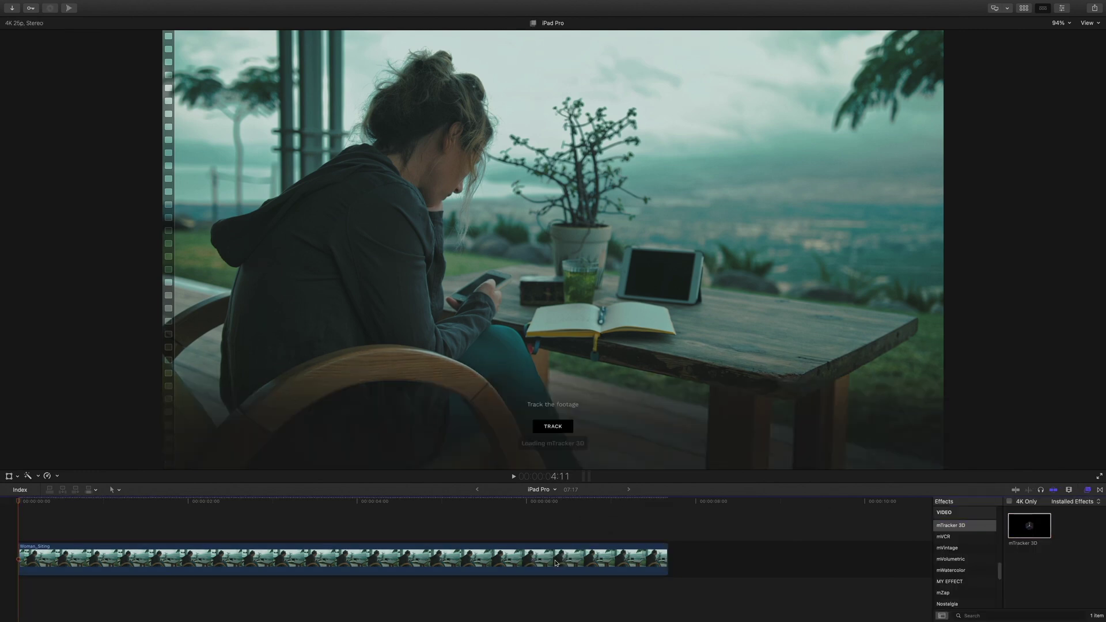
{"action": "left_click", "coordinate": [1087, 491]}
{"action": "left_click", "coordinate": [553, 427]}
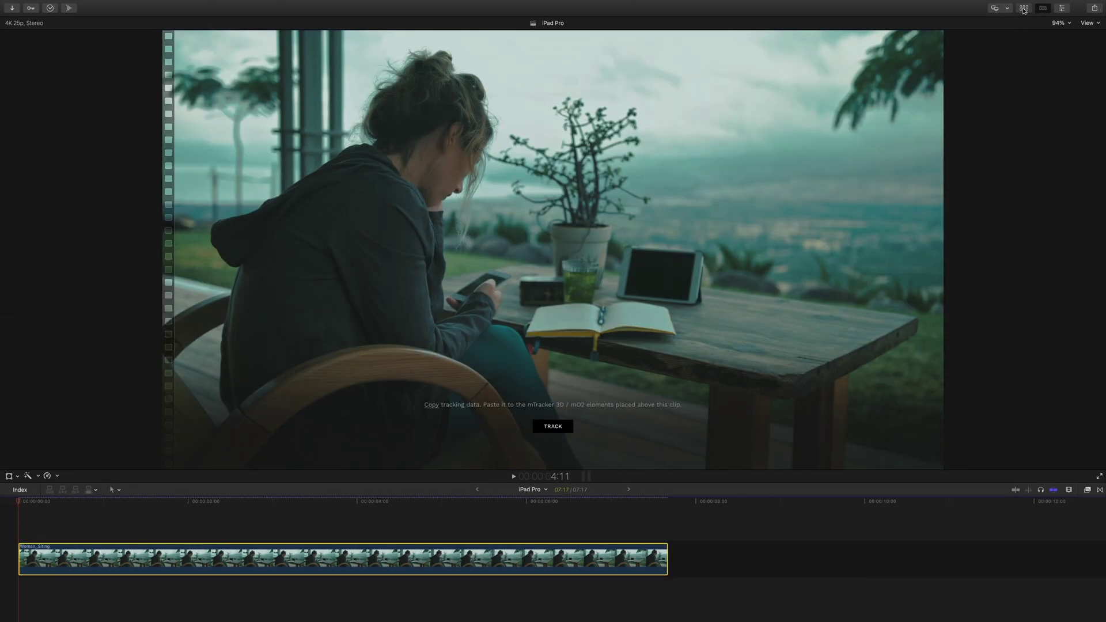
Browse the mTracker 3D titles and preview the captions, drop zones and USDZ models down to the transportation category.
{"action": "left_click", "coordinate": [1024, 9]}
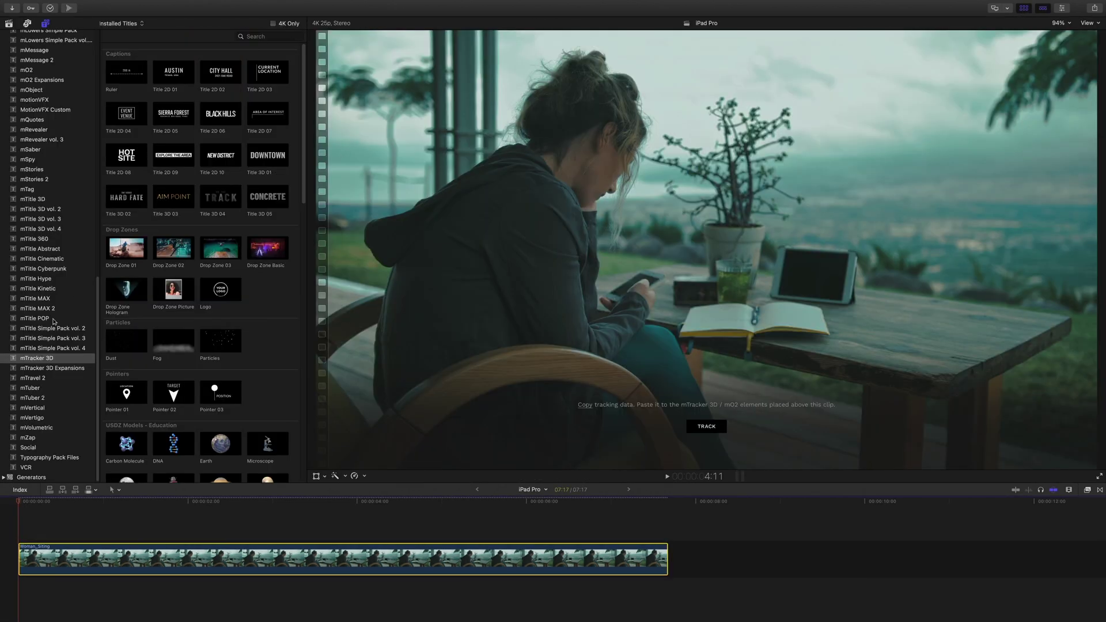
{"action": "left_click", "coordinate": [57, 358]}
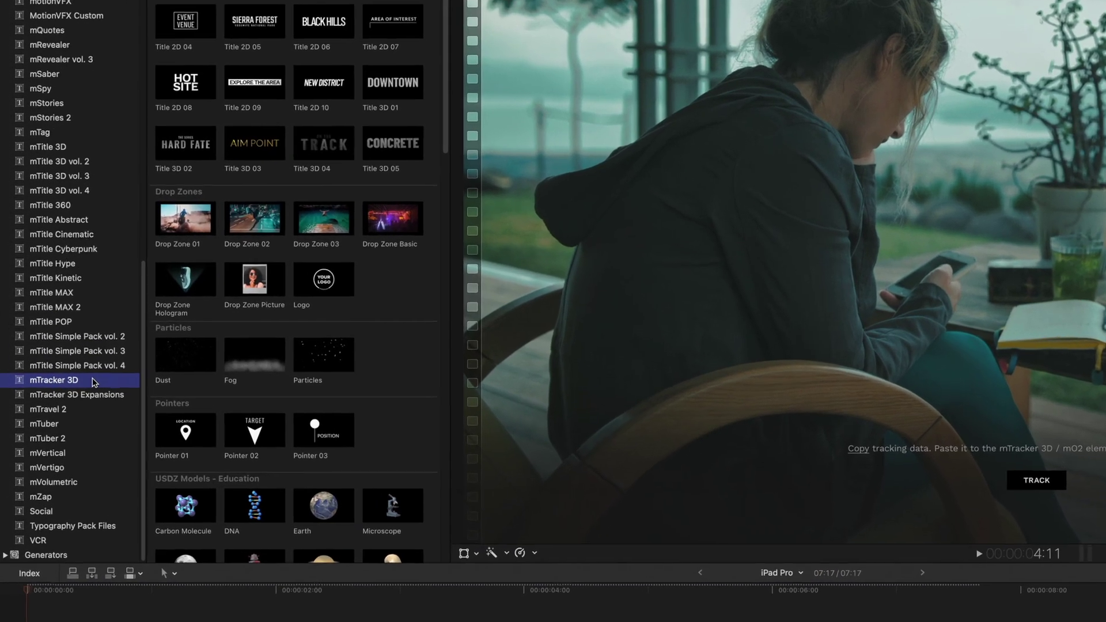
{"action": "scroll", "coordinate": [95, 380], "scroll_direction": "down", "scroll_amount": 1}
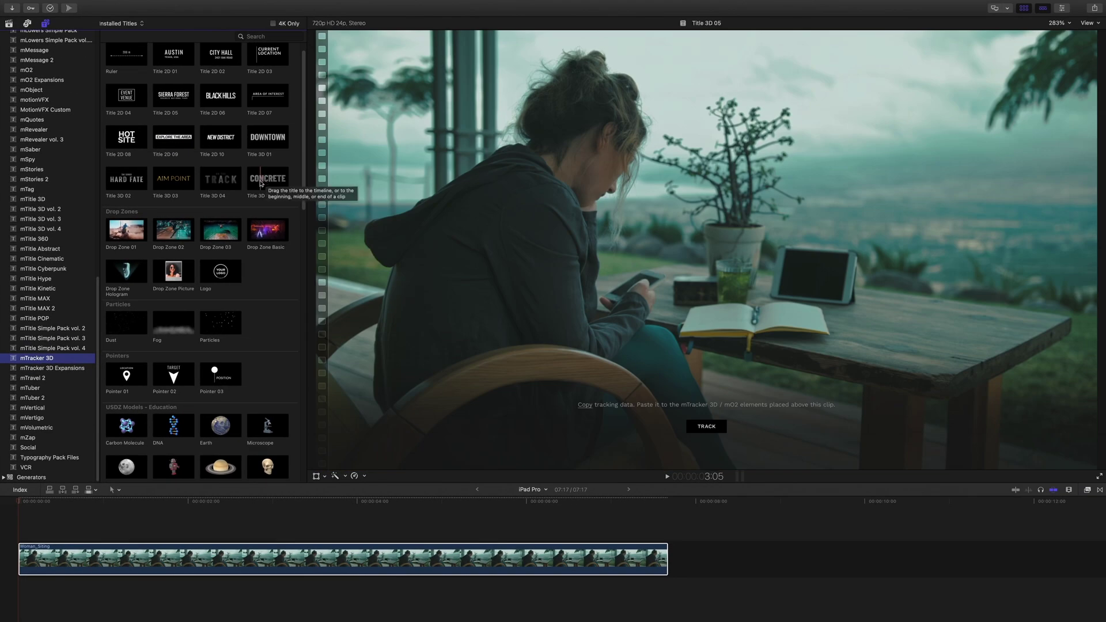
{"action": "scroll", "coordinate": [262, 182], "scroll_direction": "down", "scroll_amount": 3}
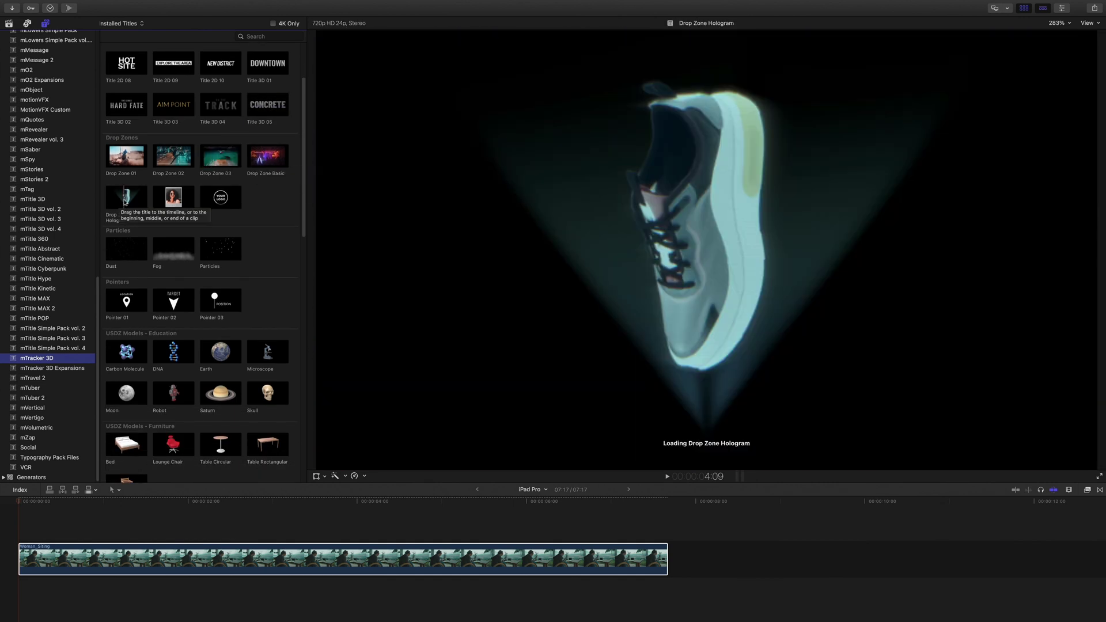
{"action": "scroll", "coordinate": [125, 202], "scroll_direction": "down", "scroll_amount": 4}
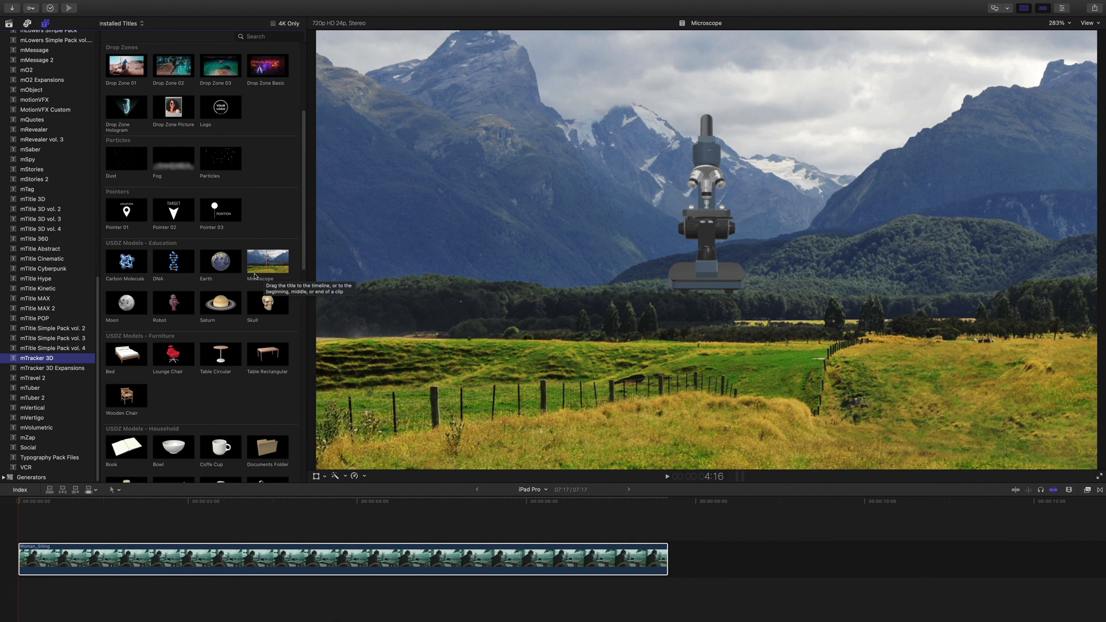
{"action": "scroll", "coordinate": [210, 312], "scroll_direction": "down", "scroll_amount": 2}
{"action": "scroll", "coordinate": [210, 313], "scroll_direction": "down", "scroll_amount": 2}
{"action": "scroll", "coordinate": [174, 246], "scroll_direction": "down", "scroll_amount": 8}
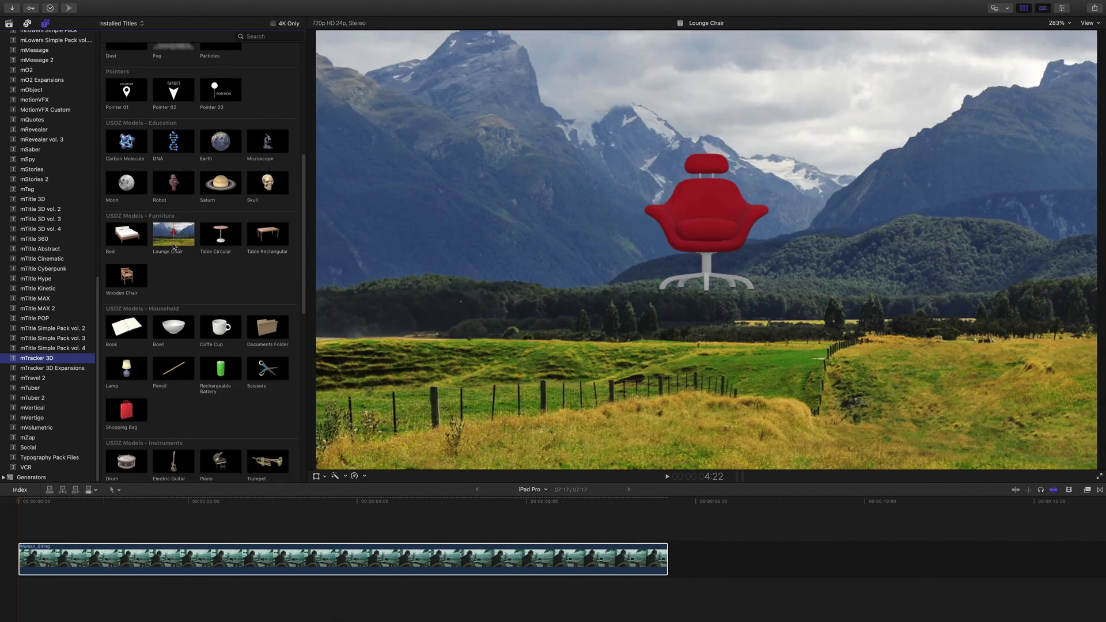
{"action": "scroll", "coordinate": [174, 246], "scroll_direction": "down", "scroll_amount": 7}
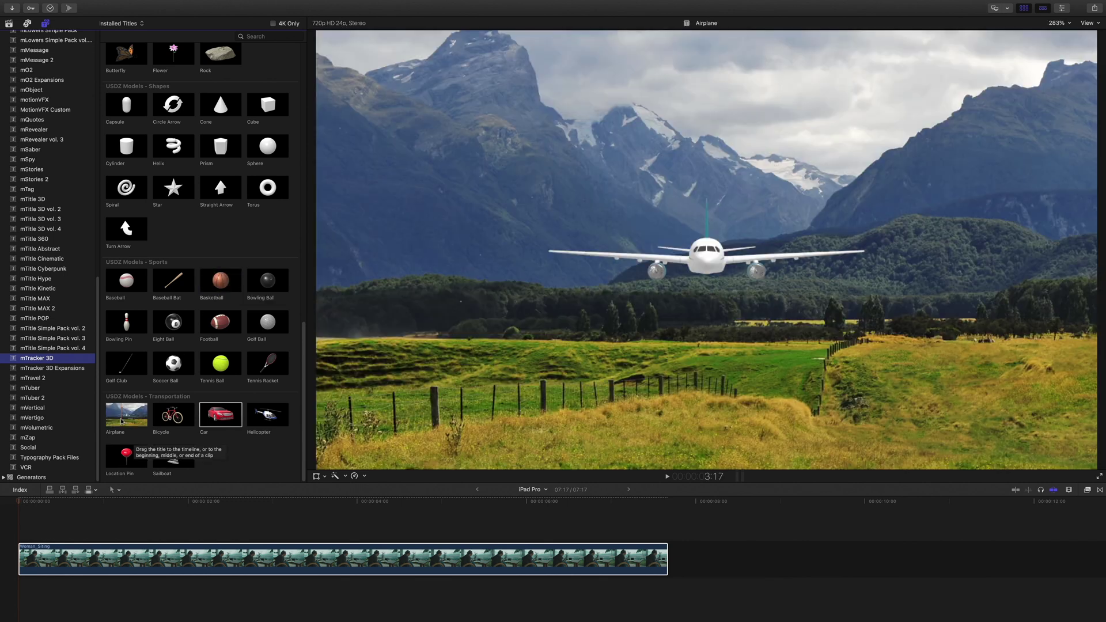
{"action": "scroll", "coordinate": [126, 459], "scroll_direction": "up", "scroll_amount": 15}
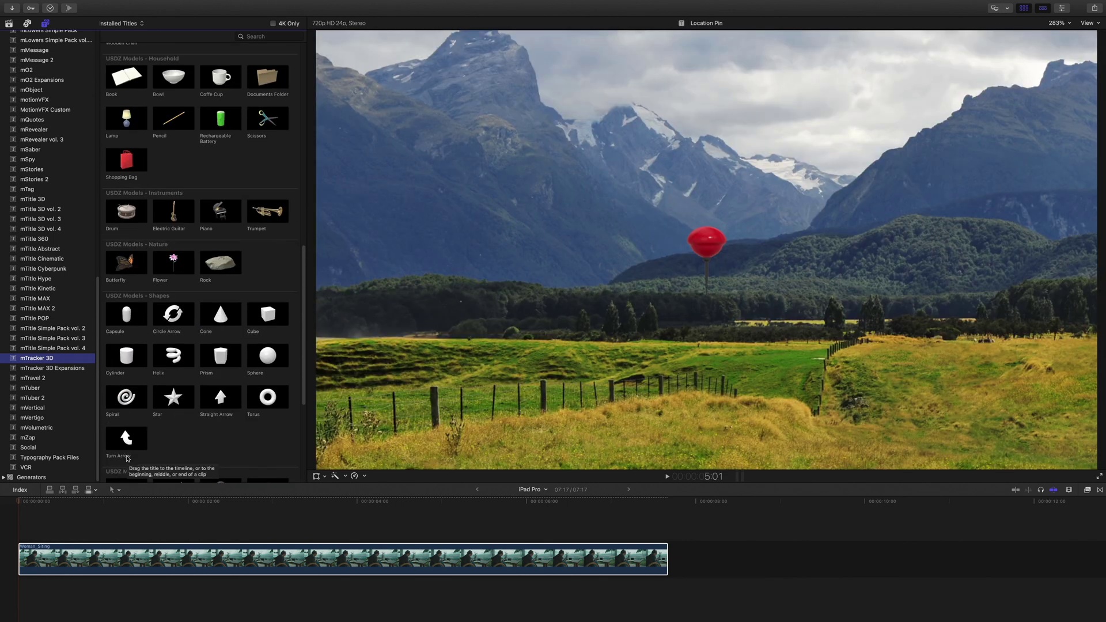
Place the Microscope title above the start of the clip and cut off the part extending past the clip's end.
{"action": "left_click_drag", "start_coordinate": [268, 189], "coordinate": [24, 531]}
{"action": "key", "text": "b"}
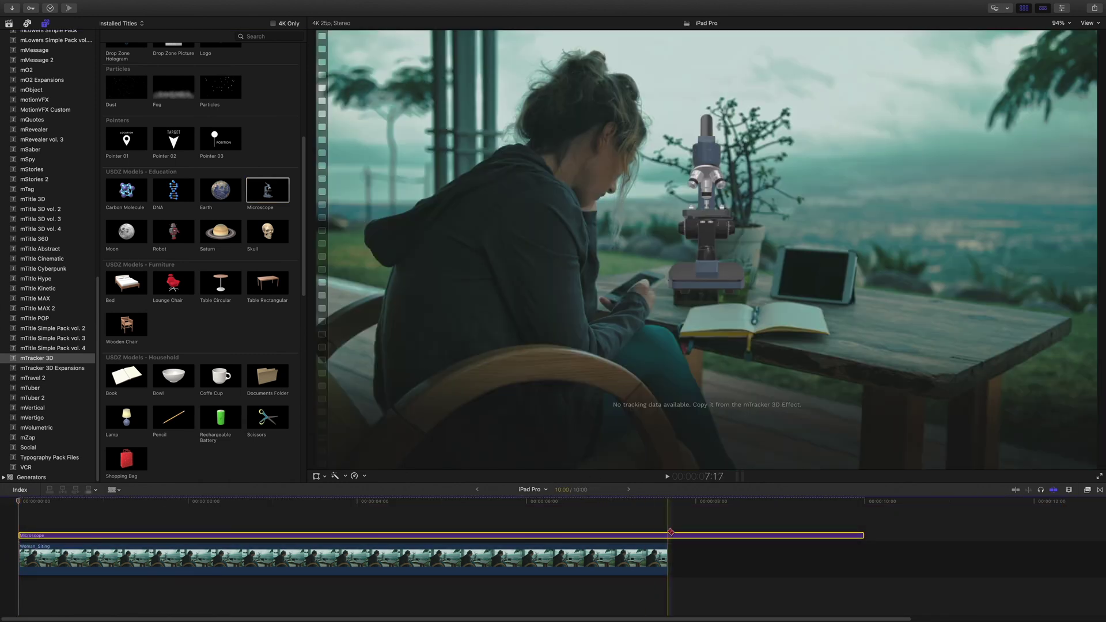
{"action": "left_click", "coordinate": [668, 535]}
{"action": "key", "text": "a"}
{"action": "left_click_drag", "start_coordinate": [702, 518], "coordinate": [723, 567]}
{"action": "key", "text": "Delete"}
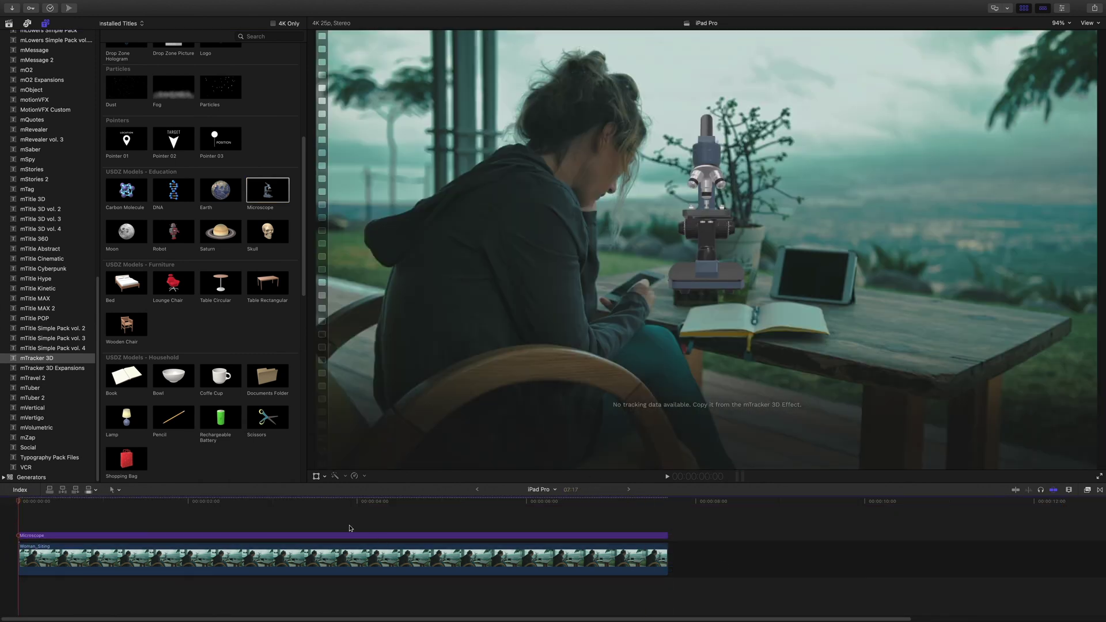
Copy the tracking data from the clip's mTracker 3D effect and paste it into the Microscope title.
{"action": "left_click", "coordinate": [359, 502]}
{"action": "left_click", "coordinate": [401, 536]}
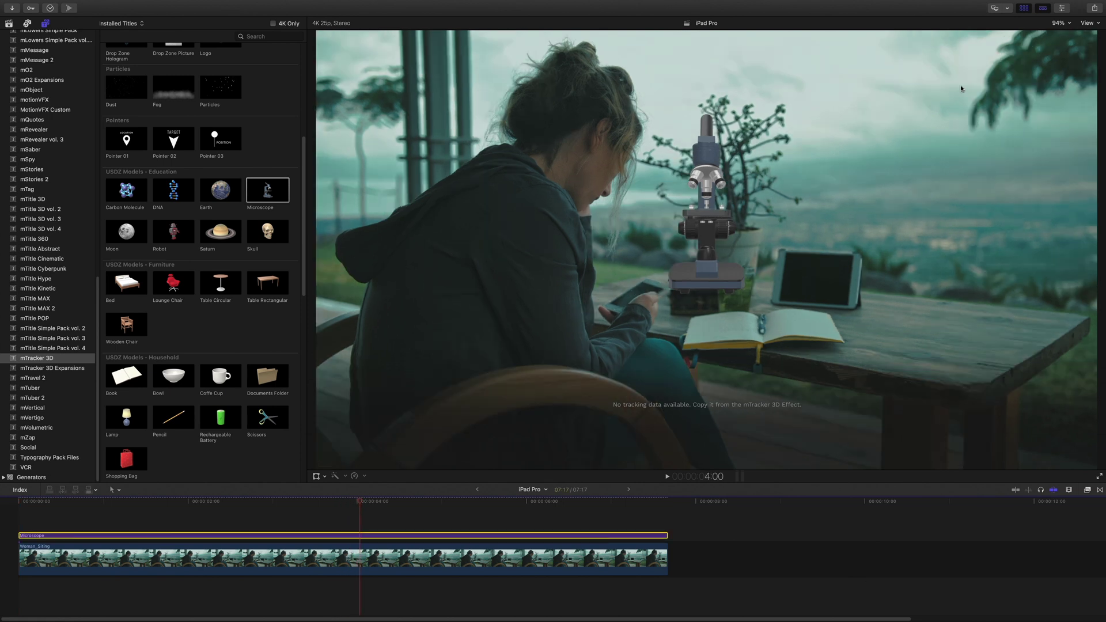
{"action": "left_click", "coordinate": [1062, 8]}
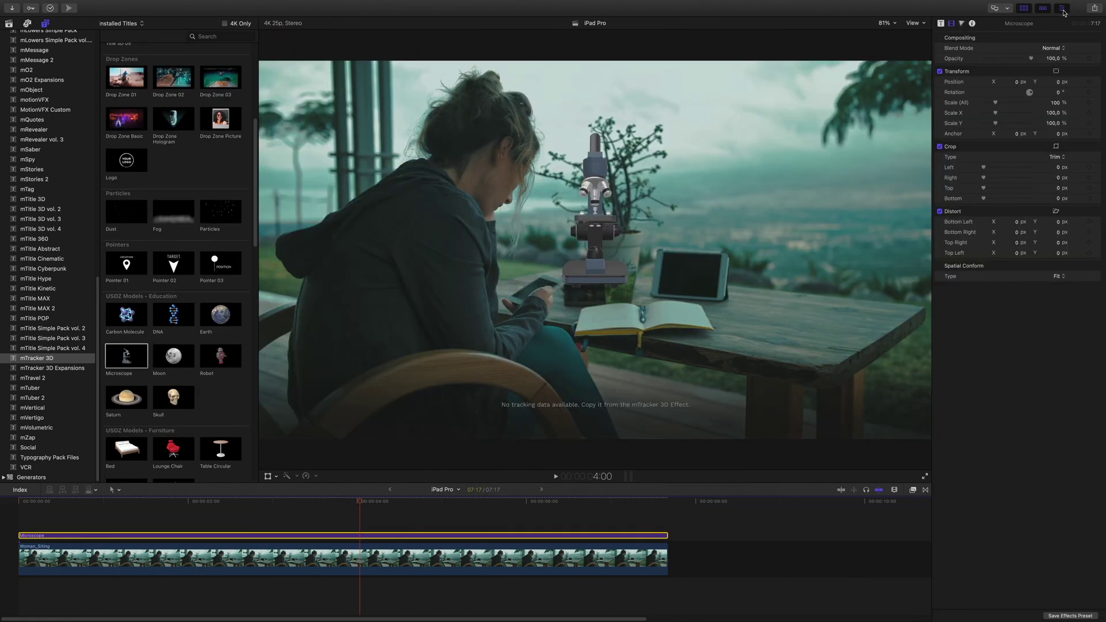
{"action": "left_click", "coordinate": [941, 23]}
{"action": "left_click", "coordinate": [645, 558]}
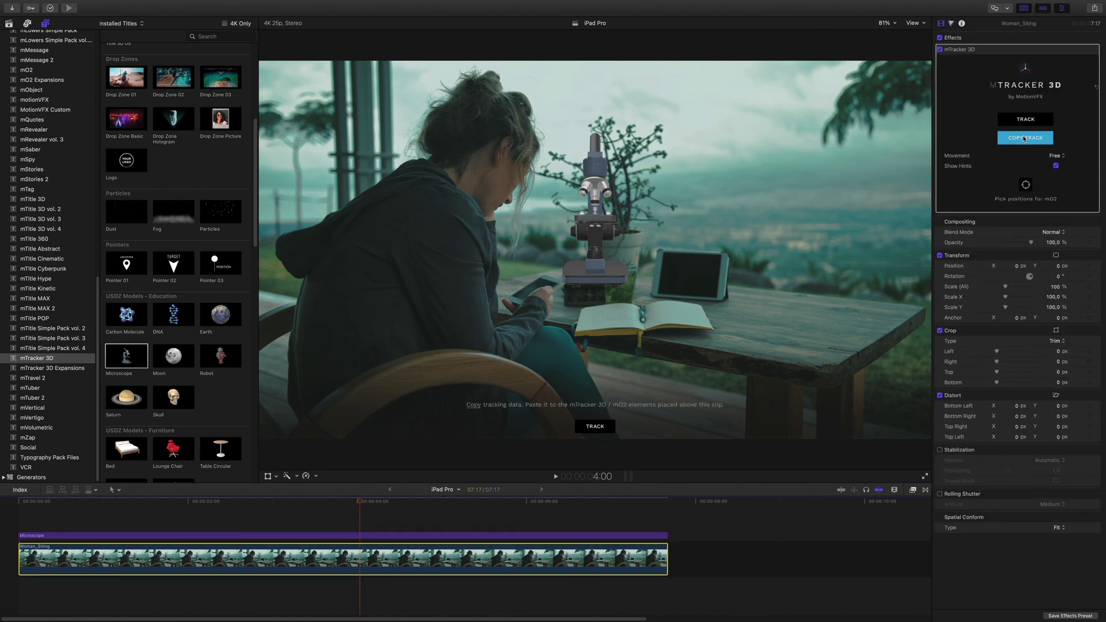
{"action": "left_click", "coordinate": [1024, 138]}
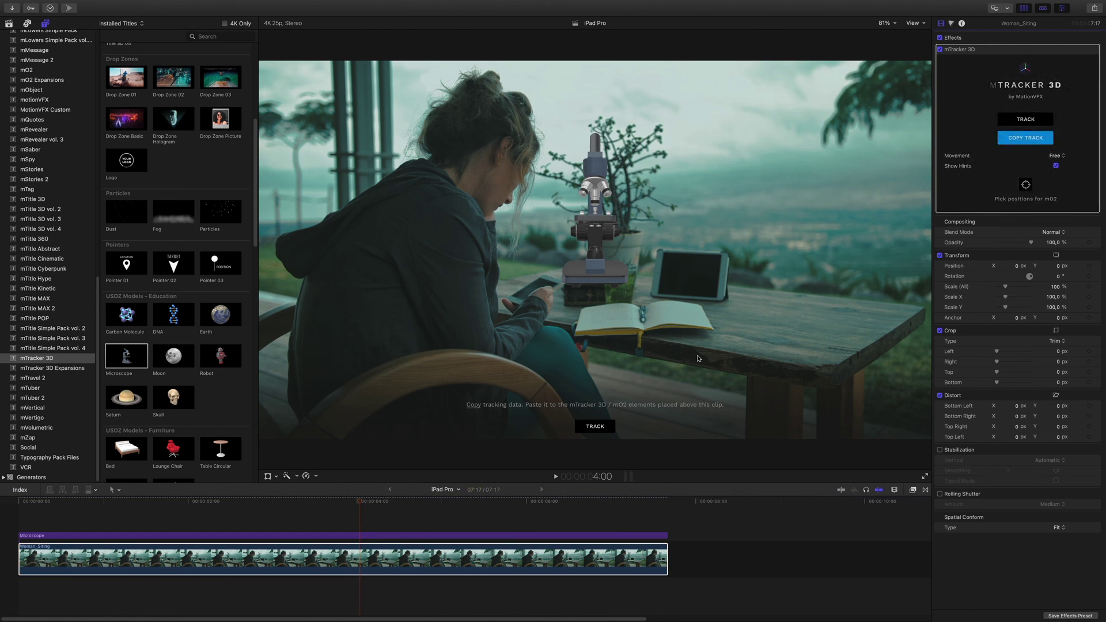
{"action": "left_click", "coordinate": [605, 535]}
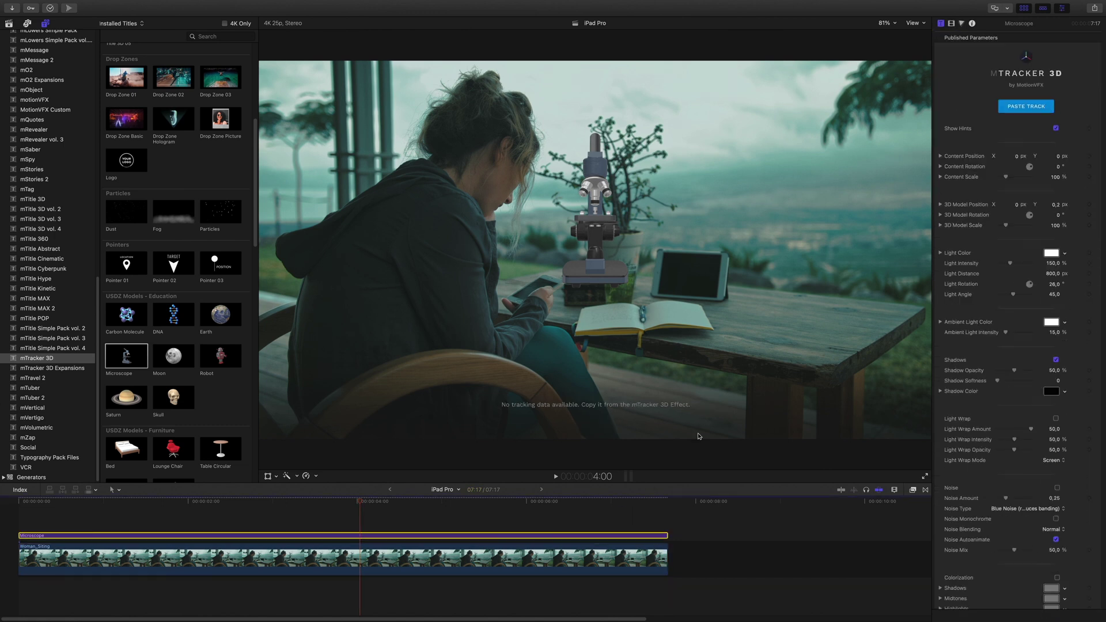
{"action": "left_click", "coordinate": [1025, 108]}
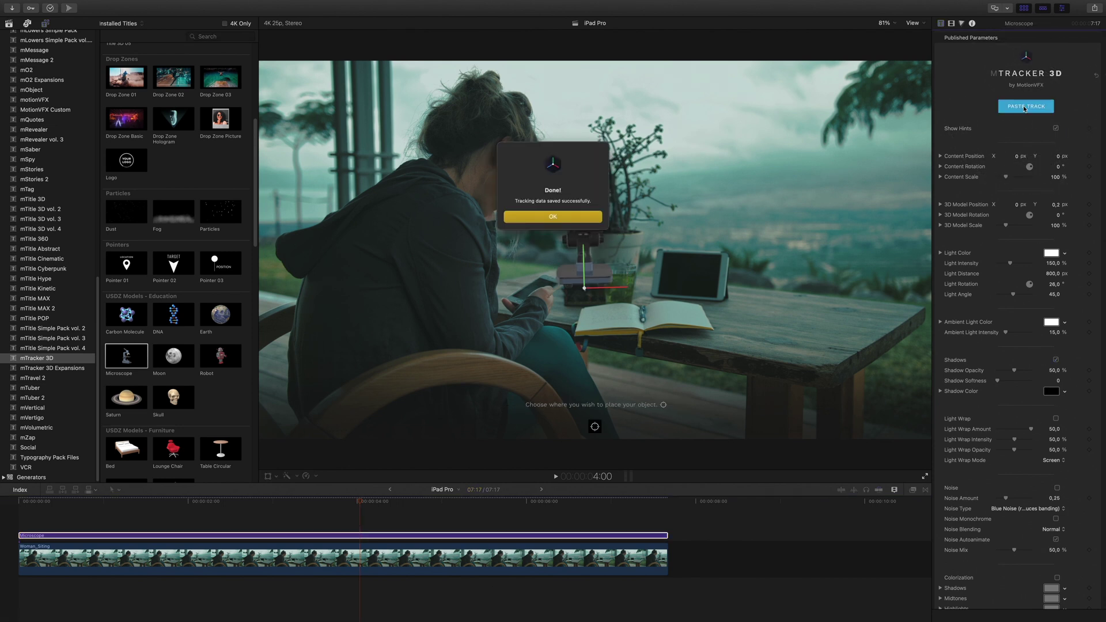
{"action": "left_click", "coordinate": [563, 222]}
Anchor the microscope on the tabletop beside the tablet and reduce its content scale to 37 %.
{"action": "left_click", "coordinate": [596, 427]}
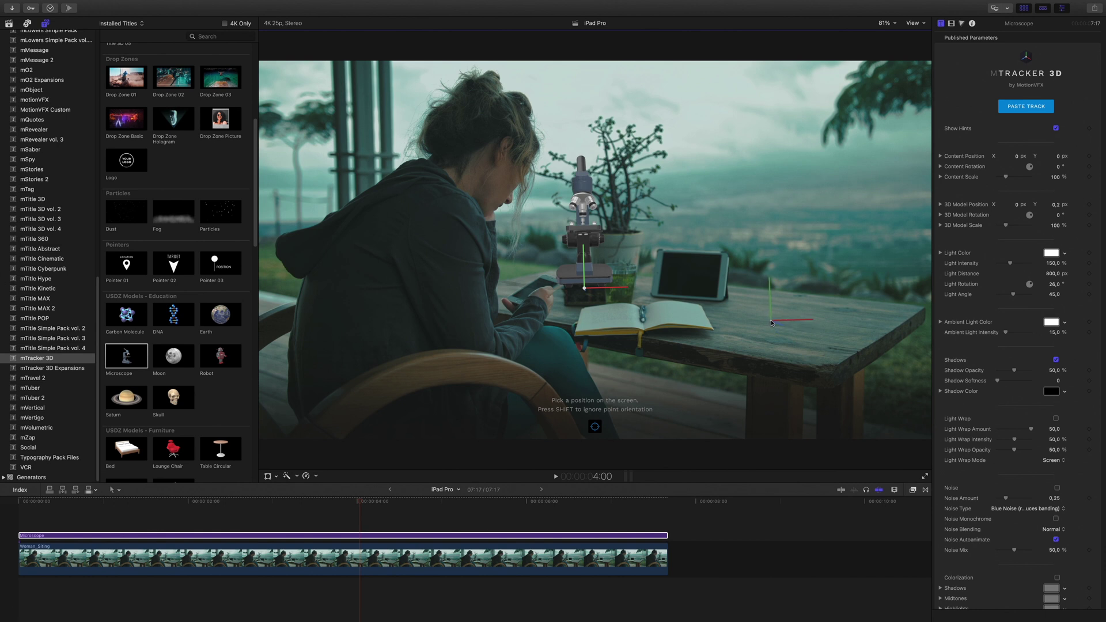
{"action": "left_click", "coordinate": [771, 322]}
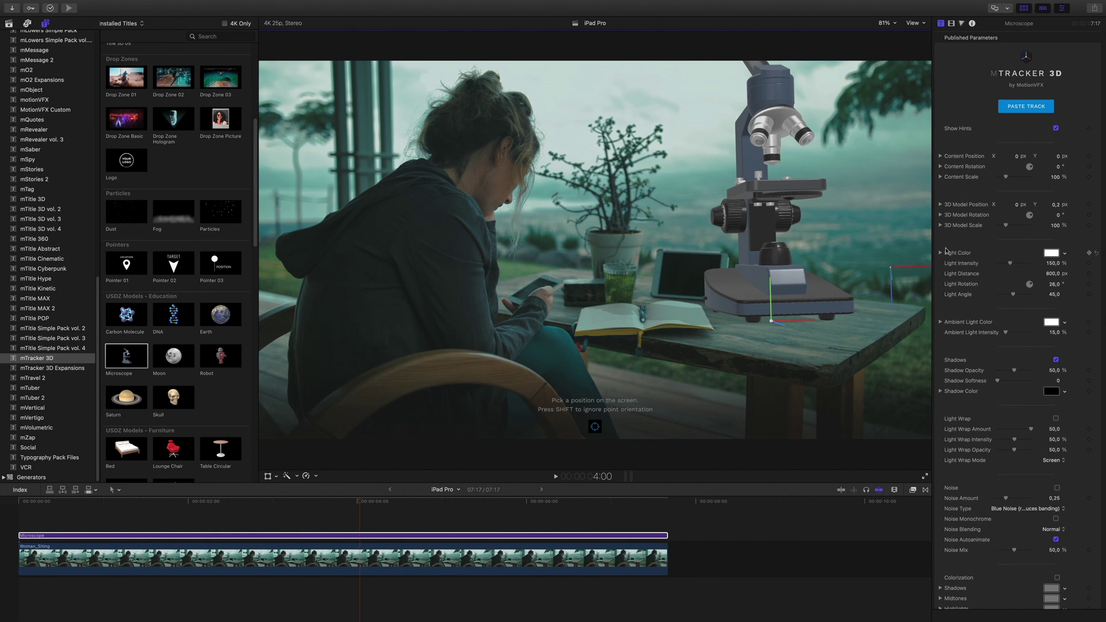
{"action": "left_click_drag", "start_coordinate": [1007, 179], "coordinate": [1002, 181]}
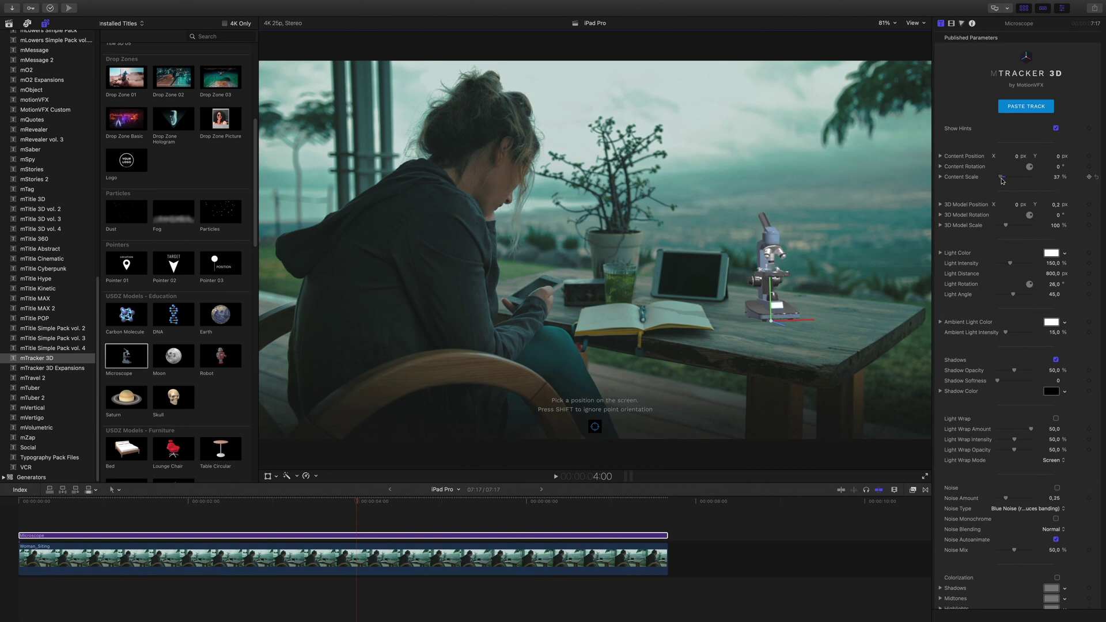
{"action": "left_click", "coordinate": [352, 504]}
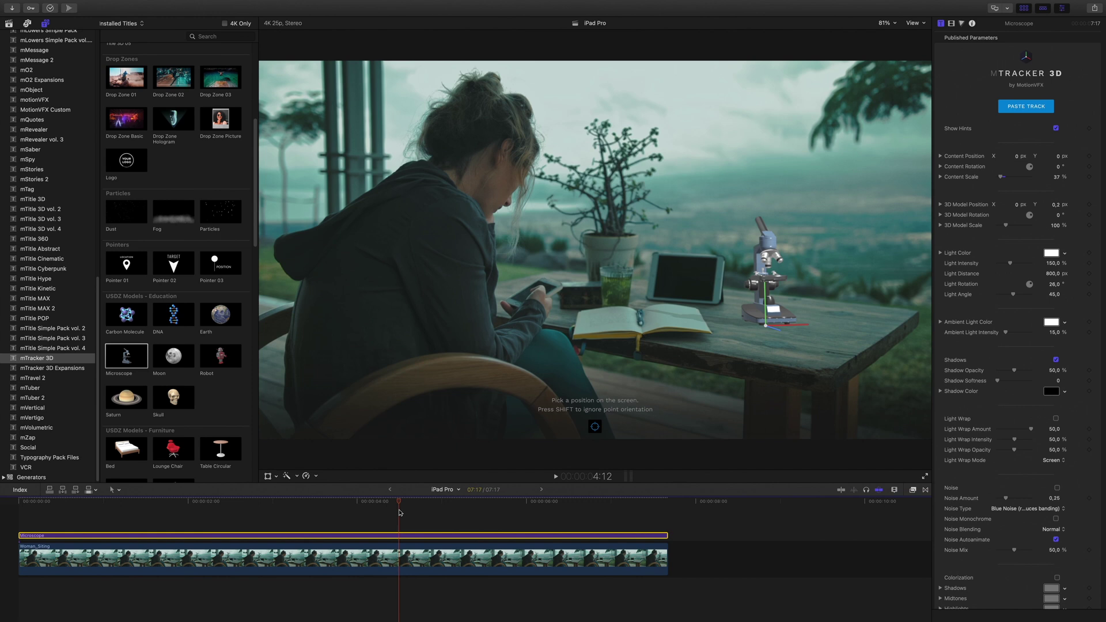
{"action": "left_click", "coordinate": [398, 513]}
Set the microscope's ambient light color to a dark green.
{"action": "left_click", "coordinate": [1052, 322]}
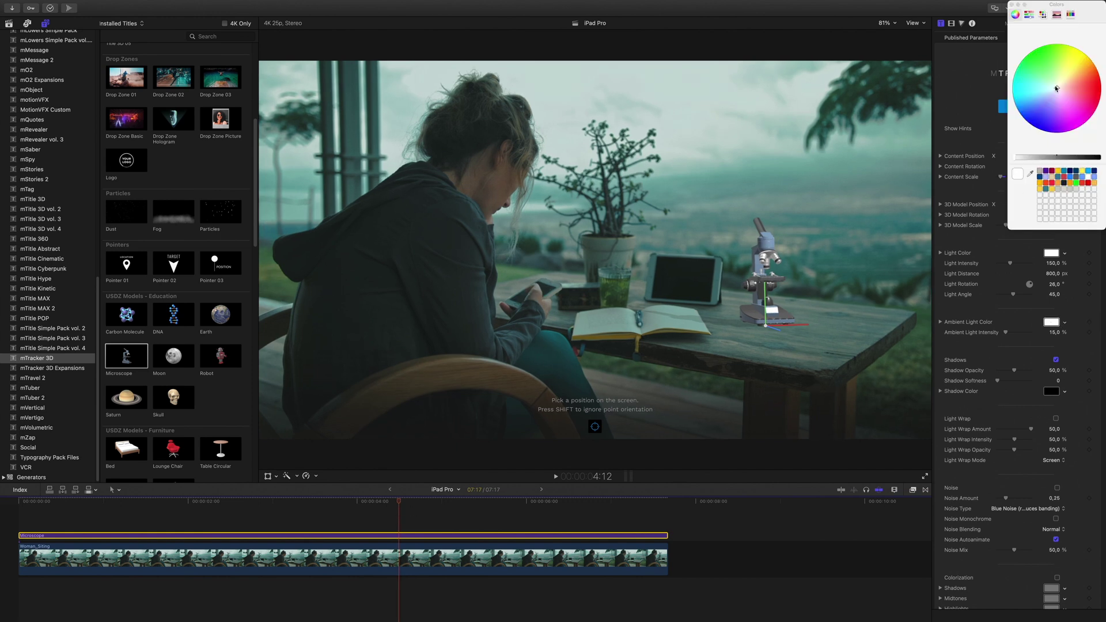
{"action": "left_click_drag", "start_coordinate": [1057, 87], "coordinate": [1040, 71]}
{"action": "left_click_drag", "start_coordinate": [1057, 156], "coordinate": [1062, 159]}
Set the microscope's light color to a soft green and its light intensity to 60,31 %.
{"action": "left_click", "coordinate": [1051, 253]}
{"action": "left_click", "coordinate": [1052, 82]}
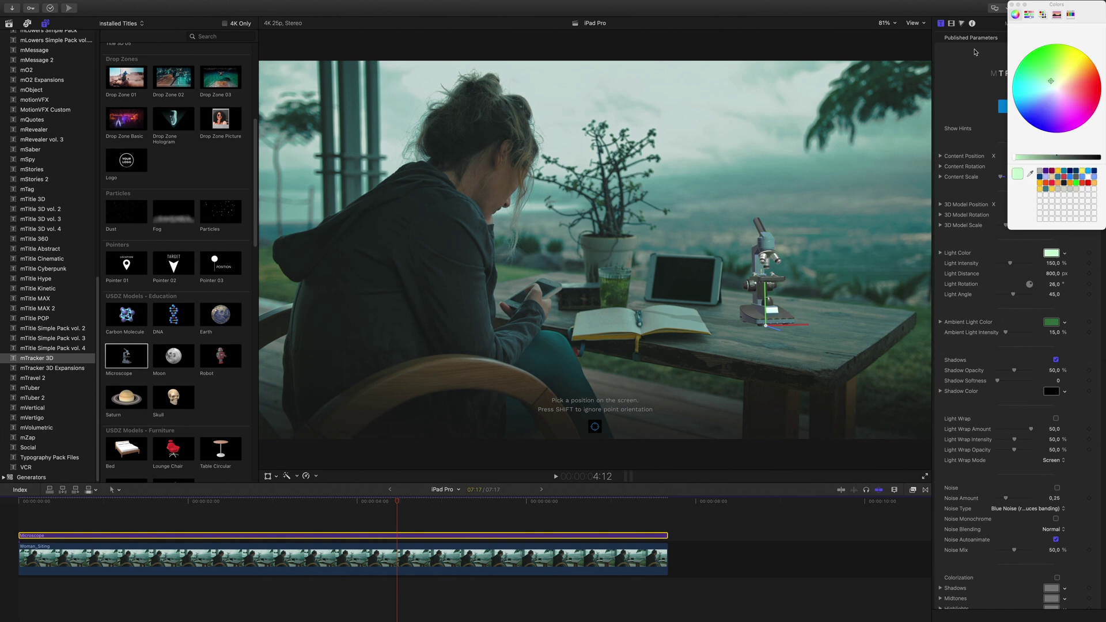
{"action": "left_click", "coordinate": [1035, 159]}
{"action": "left_click", "coordinate": [1010, 5]}
{"action": "left_click_drag", "start_coordinate": [1010, 263], "coordinate": [1005, 265]}
{"action": "left_click", "coordinate": [96, 536]}
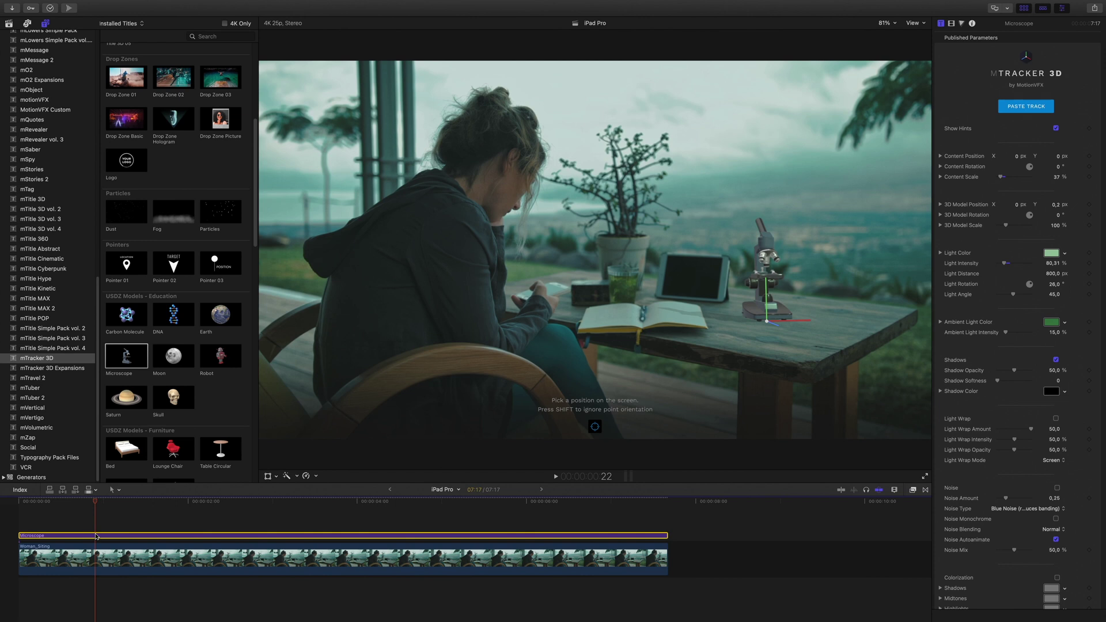
{"action": "left_click_drag", "start_coordinate": [95, 502], "coordinate": [19, 501]}
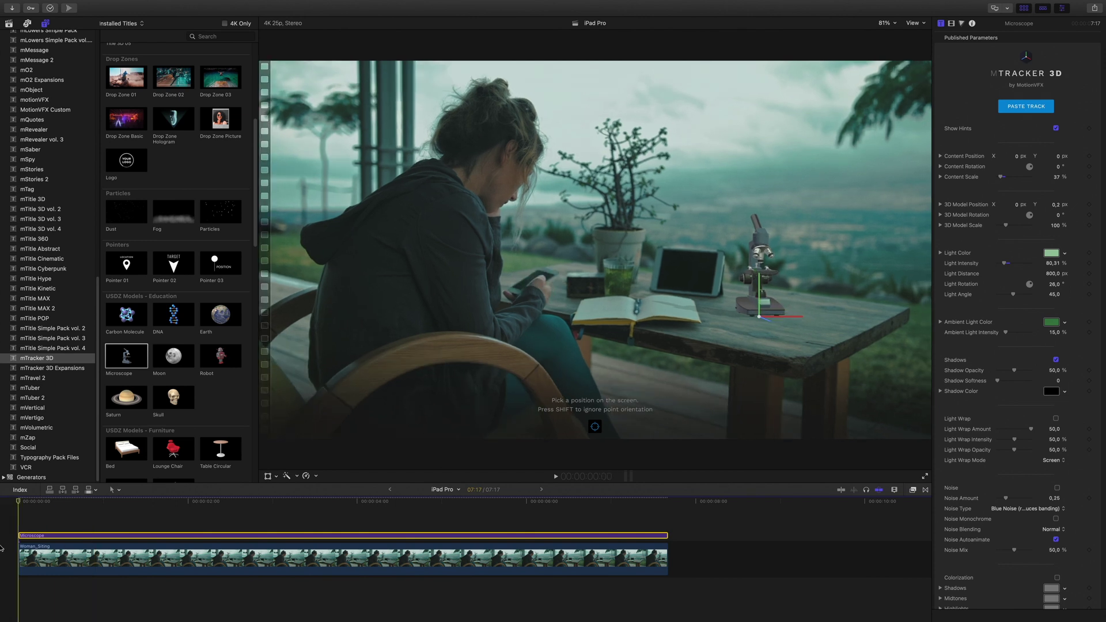
Delete the Microscope title from the timeline.
{"action": "left_click", "coordinate": [371, 350]}
{"action": "scroll", "coordinate": [219, 394], "scroll_direction": "up", "scroll_amount": 3}
{"action": "scroll", "coordinate": [220, 394], "scroll_direction": "down", "scroll_amount": 12}
{"action": "scroll", "coordinate": [220, 395], "scroll_direction": "down", "scroll_amount": 4}
{"action": "scroll", "coordinate": [220, 395], "scroll_direction": "up", "scroll_amount": 12}
{"action": "scroll", "coordinate": [219, 395], "scroll_direction": "down", "scroll_amount": 10}
{"action": "key", "text": "Delete"}
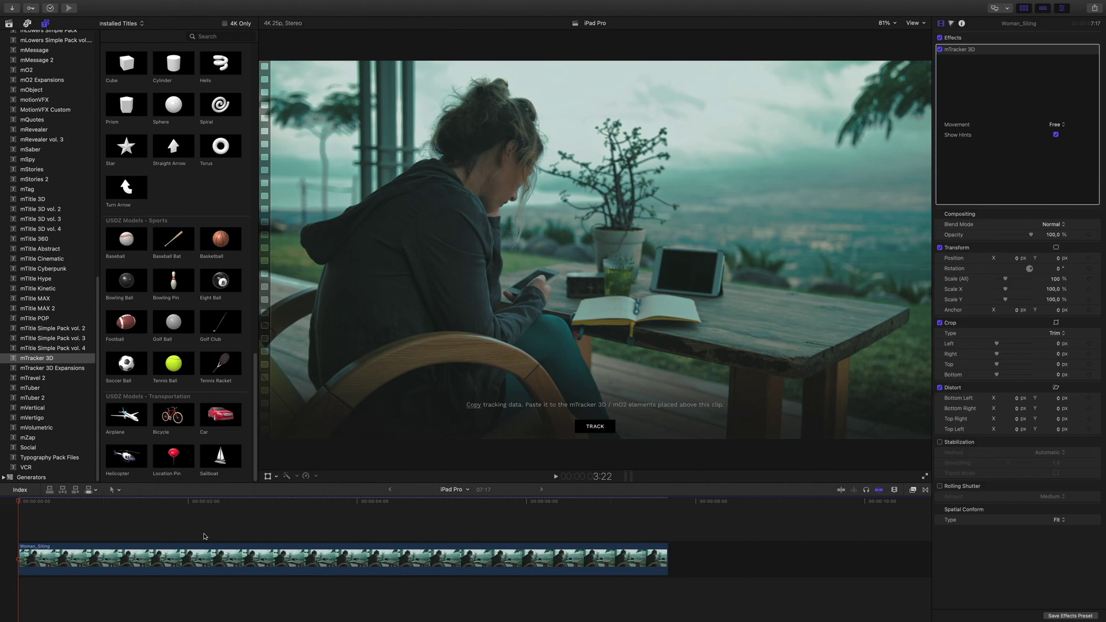
Reveal the Car title template in Finder and inspect Car.usdz in its Media folder.
{"action": "left_click", "coordinate": [220, 416]}
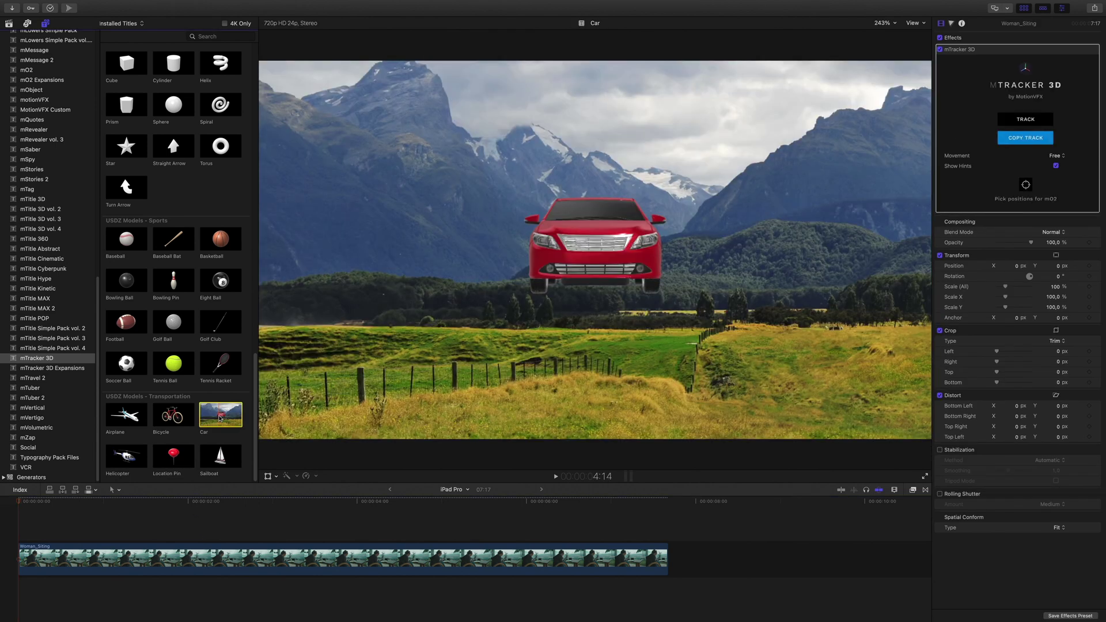
{"action": "right_click", "coordinate": [219, 419]}
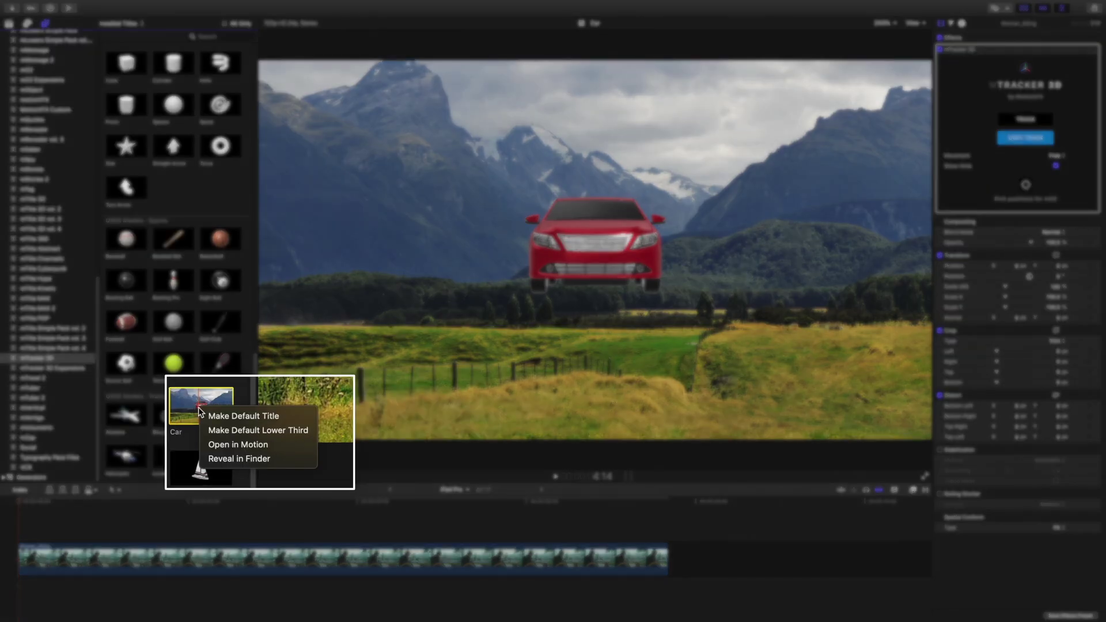
{"action": "left_click", "coordinate": [271, 458]}
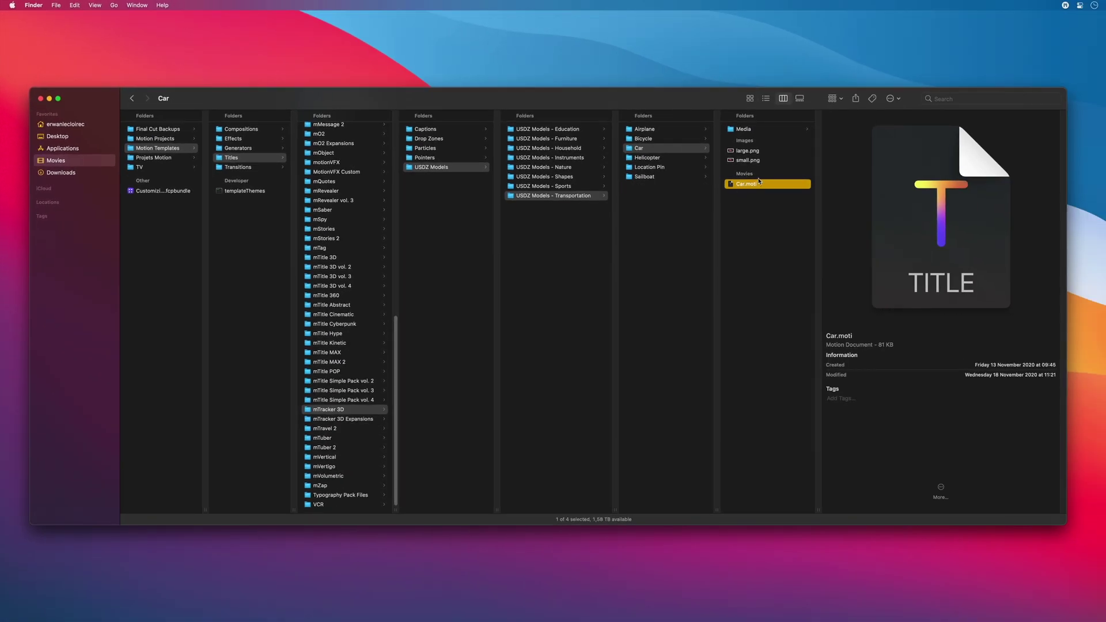
{"action": "left_click", "coordinate": [748, 130]}
{"action": "left_click", "coordinate": [855, 131]}
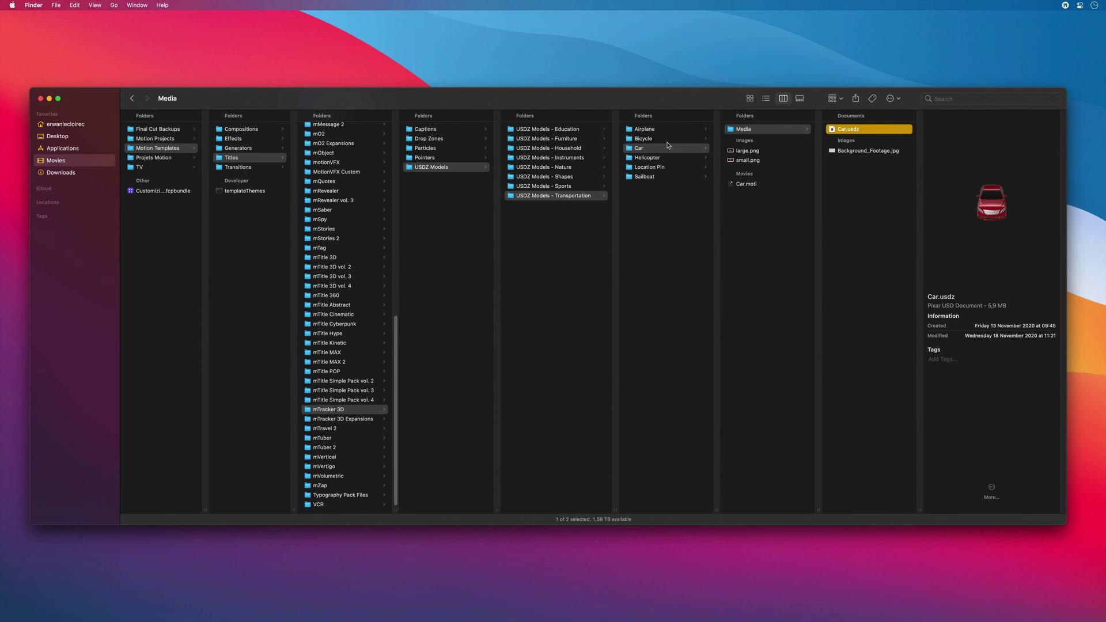
Duplicate the Car template folder and name the copy iPad Pro.
{"action": "right_click", "coordinate": [658, 149]}
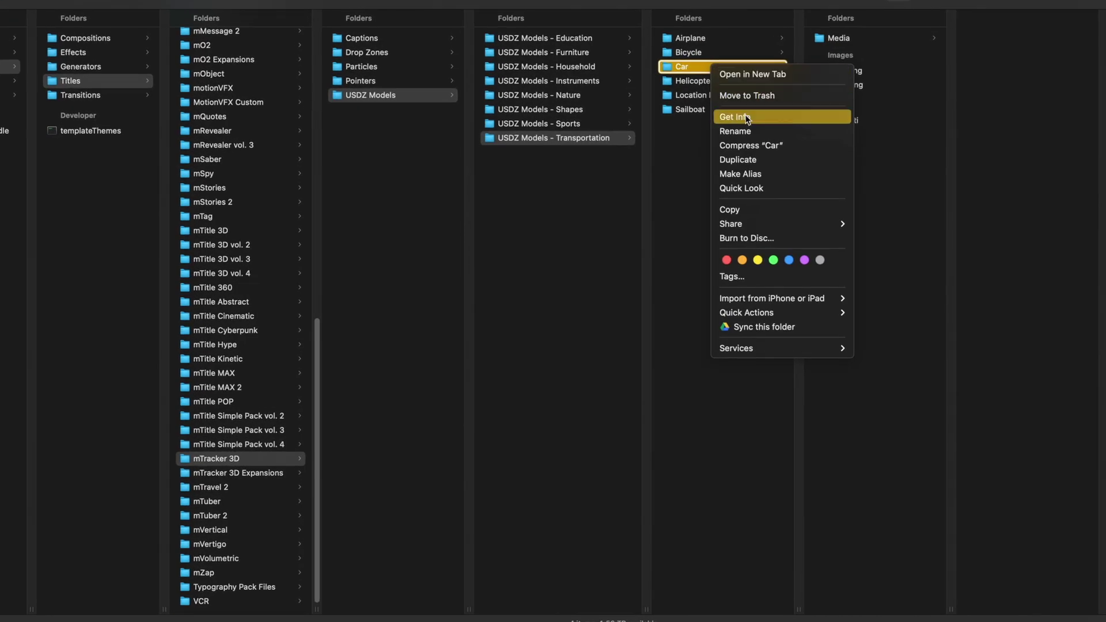
{"action": "left_click", "coordinate": [746, 156]}
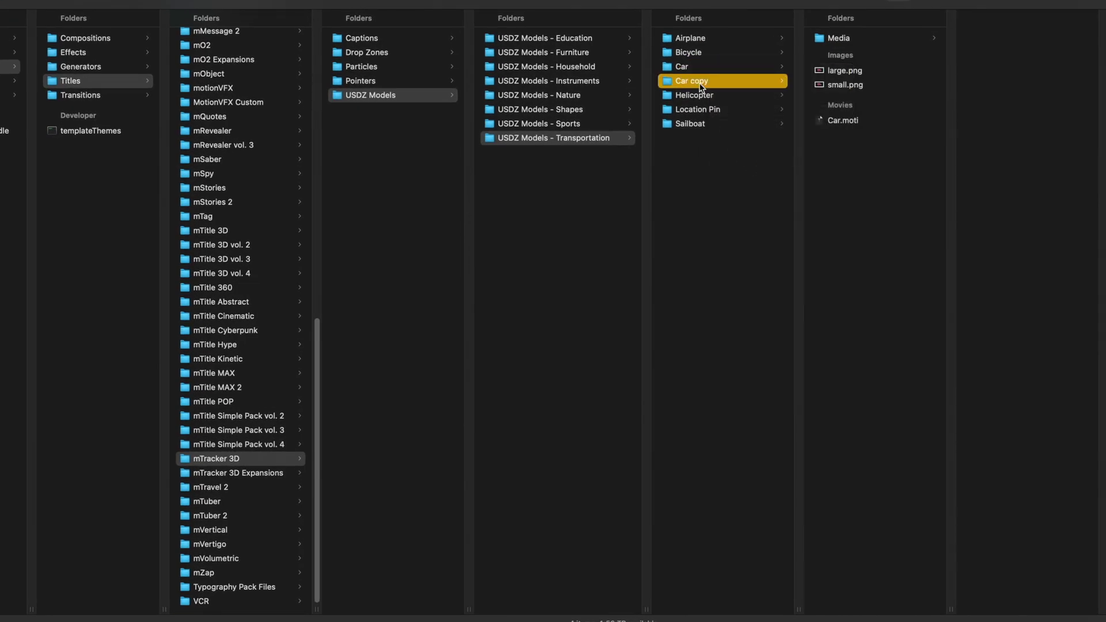
{"action": "key", "text": "Return"}
{"action": "type", "text": "iPad Pro"}
{"action": "key", "text": "Return"}
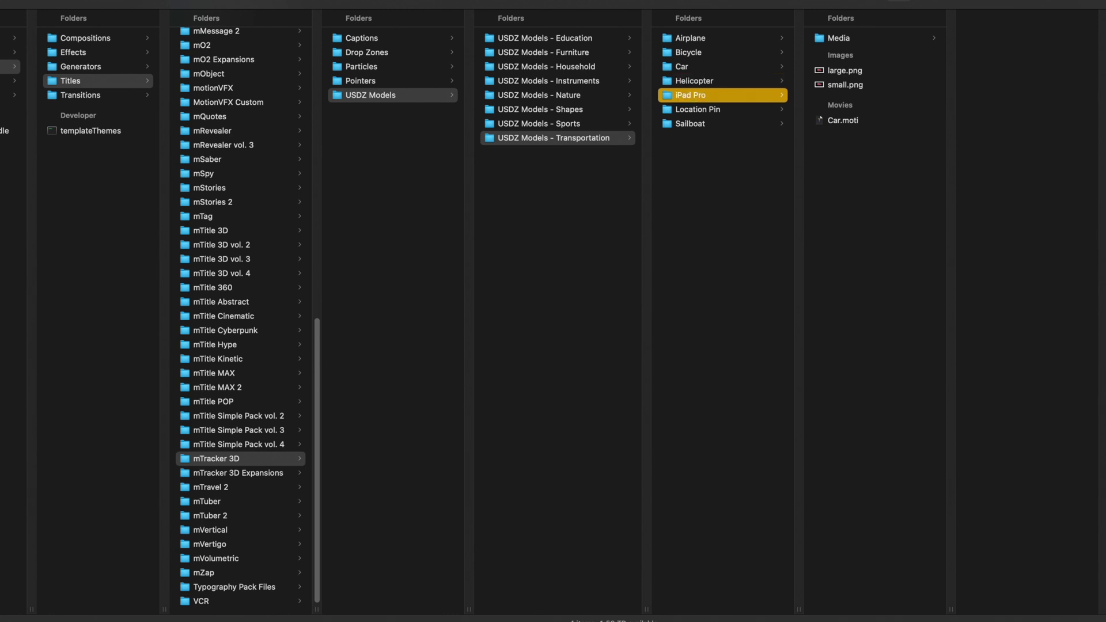
Rename the Car.moti file inside the iPad Pro folder to iPad Pro.
{"action": "left_click", "coordinate": [836, 122]}
{"action": "key", "text": "Return"}
{"action": "type", "text": "iPad Pro"}
{"action": "key", "text": "Return"}
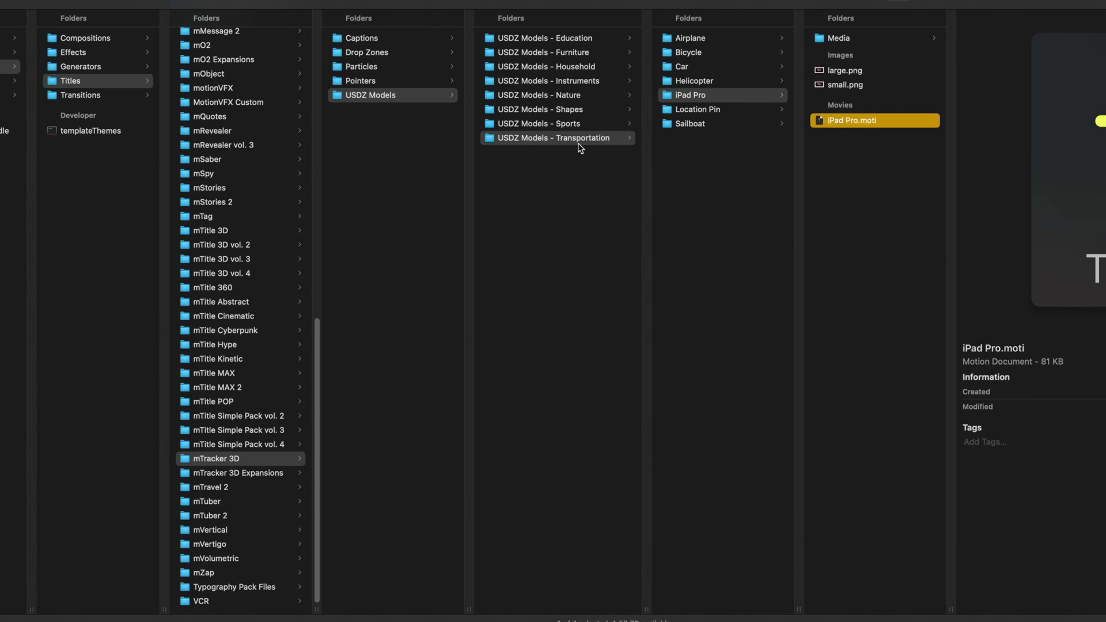
Create a new folder in USDZ Models and name it USDZ Models - Electronics.
{"action": "left_click", "coordinate": [431, 94]}
{"action": "right_click", "coordinate": [517, 186]}
{"action": "left_click", "coordinate": [533, 195]}
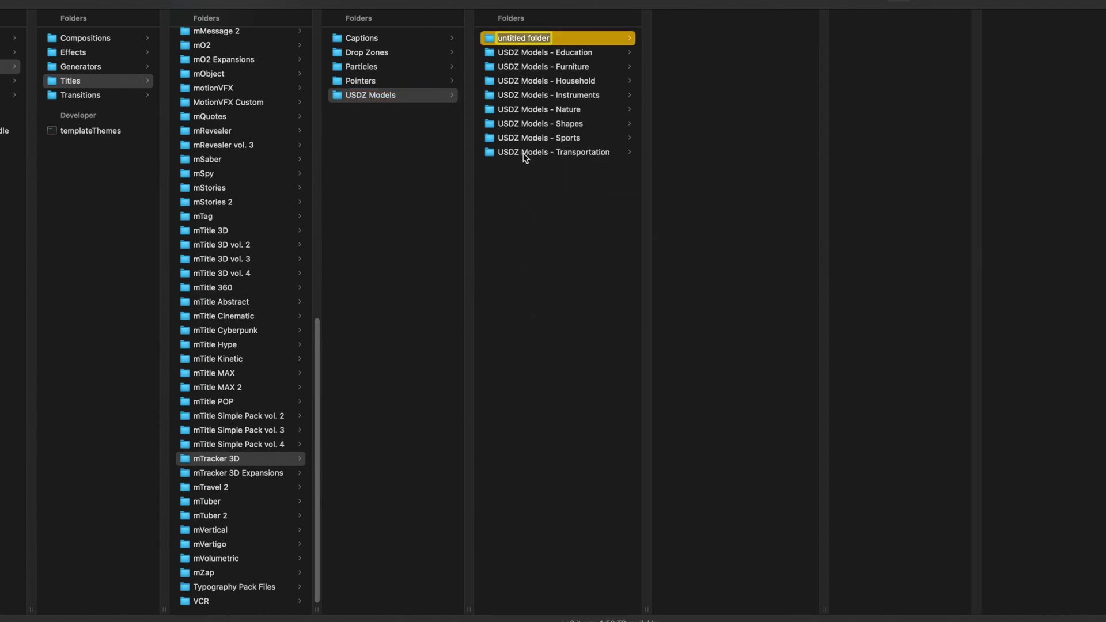
{"action": "left_click", "coordinate": [524, 153]}
{"action": "key", "text": "Return"}
{"action": "key", "text": "super+c"}
{"action": "left_click", "coordinate": [517, 39]}
{"action": "key", "text": "Return"}
{"action": "key", "text": "super+v"}
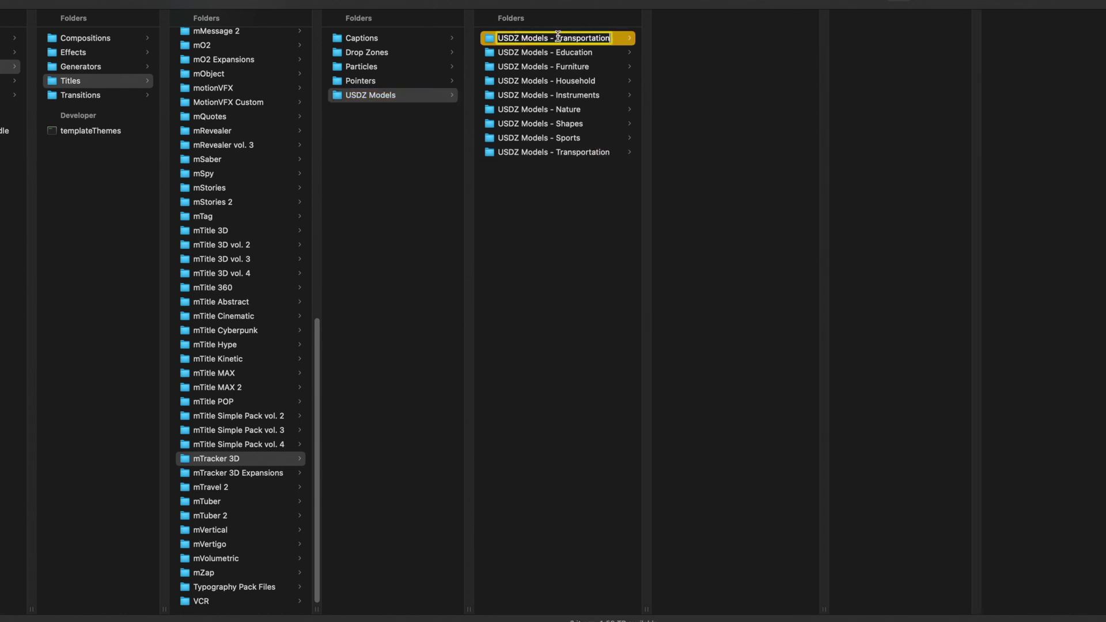
{"action": "double_click", "coordinate": [558, 38]}
{"action": "type", "text": "Electronics"}
{"action": "key", "text": "Return"}
Move the iPad Pro folder from USDZ Models - Transportation into USDZ Models - Electronics.
{"action": "left_click", "coordinate": [571, 155]}
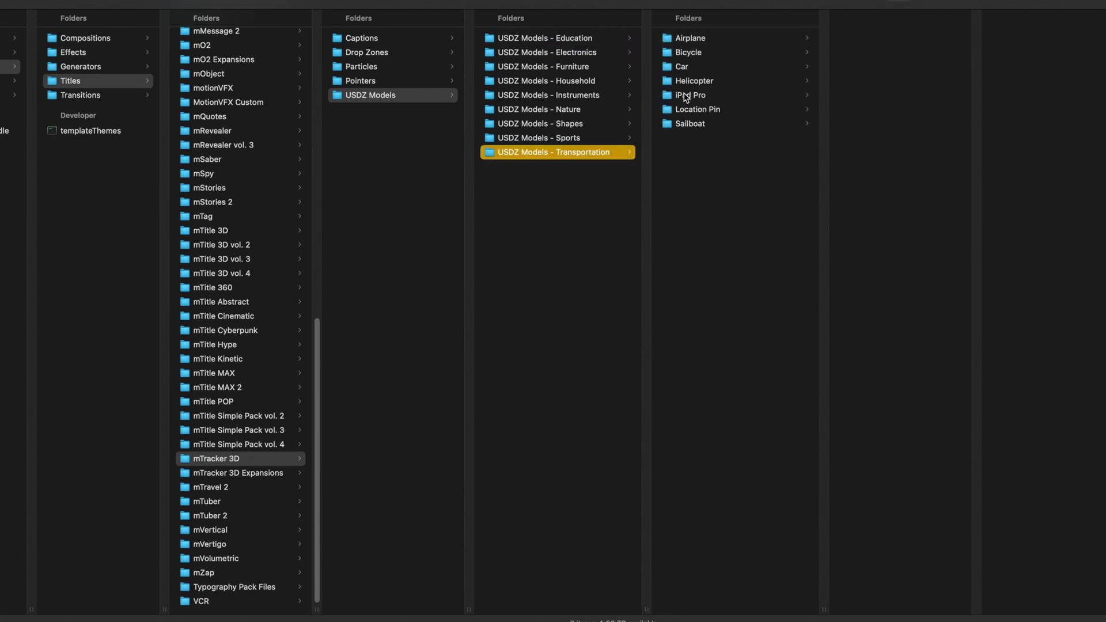
{"action": "left_click_drag", "start_coordinate": [689, 95], "coordinate": [564, 53]}
{"action": "left_click", "coordinate": [563, 53]}
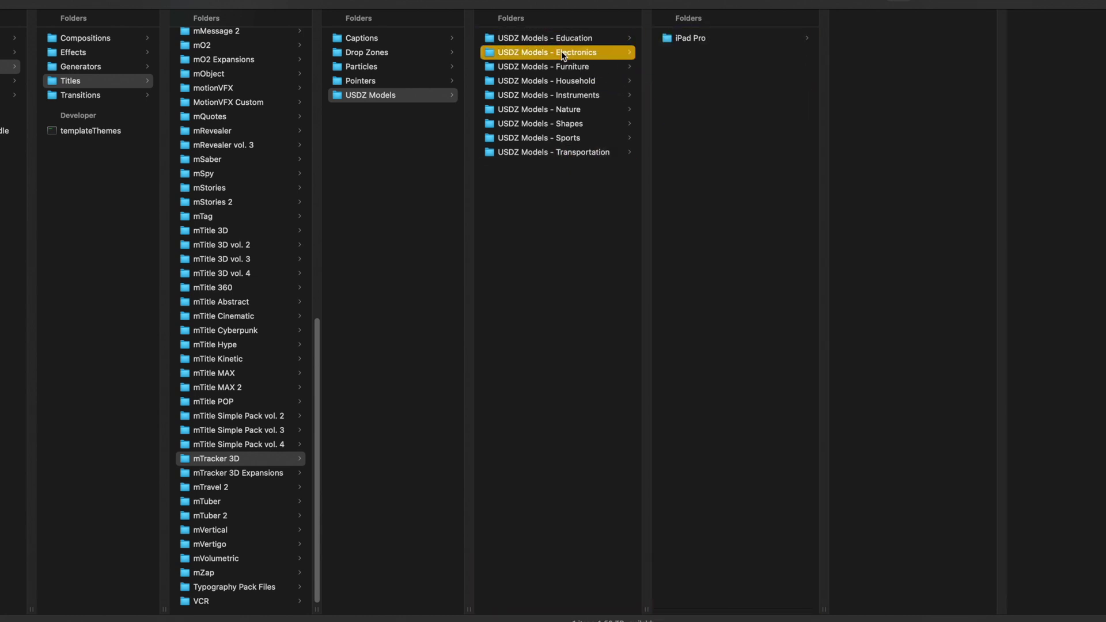
Open iPad Pro.moti in Motion and hide the library and timeline panes.
{"action": "left_click", "coordinate": [698, 41]}
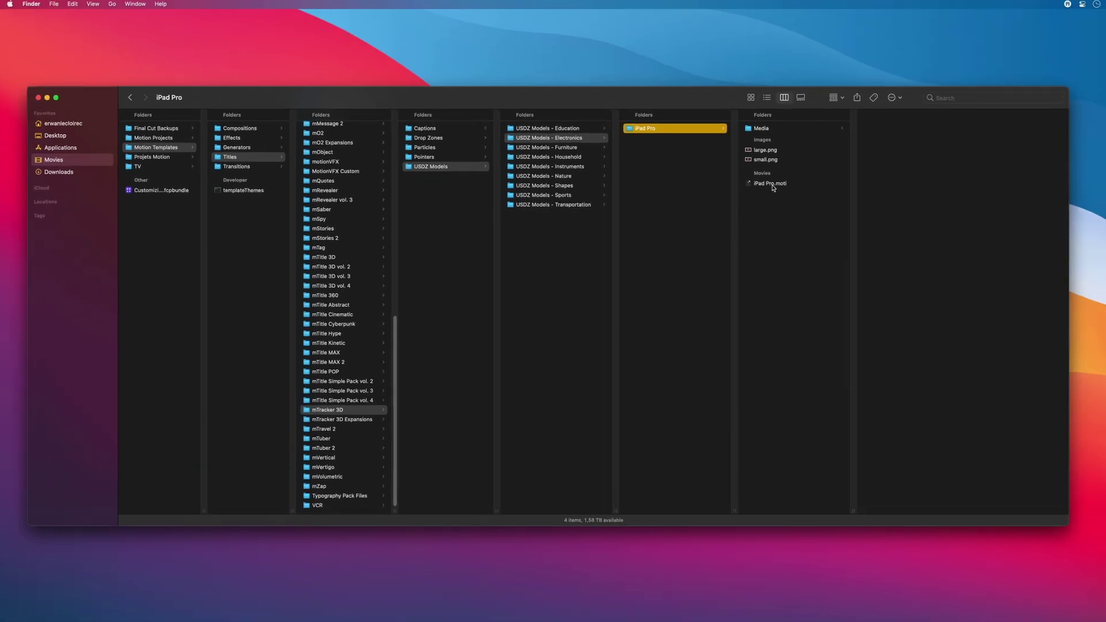
{"action": "left_click", "coordinate": [852, 123]}
{"action": "double_click", "coordinate": [753, 184]}
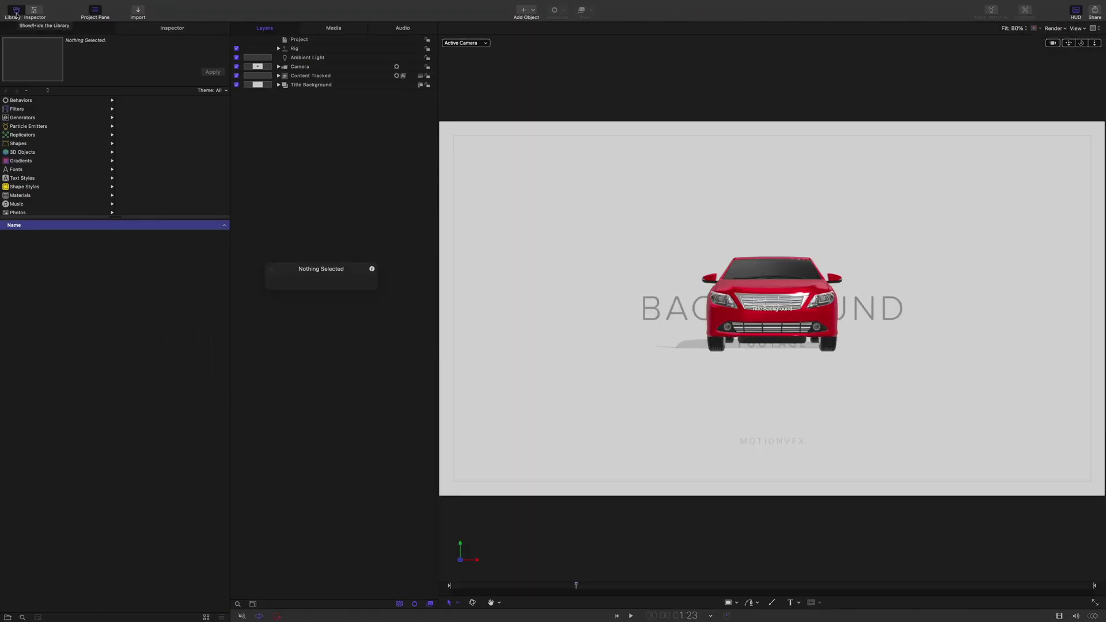
{"action": "left_click", "coordinate": [16, 14]}
{"action": "key", "text": "F7"}
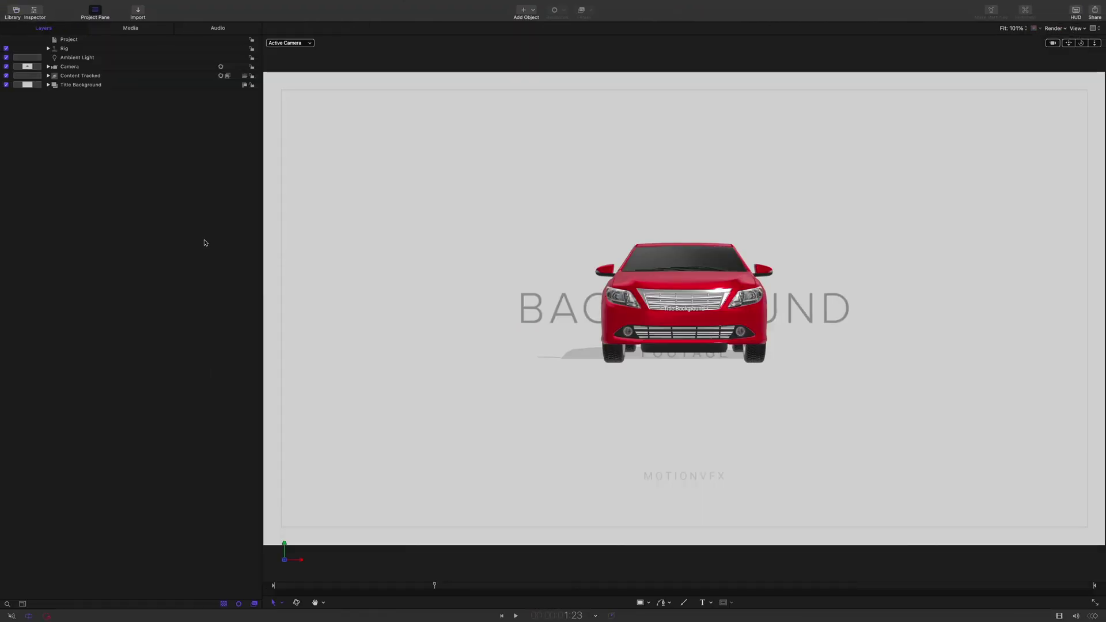
Examine the project's layers, including the Camera links, Content Tracked group and the Car object in the 3D Model group.
{"action": "left_click", "coordinate": [88, 40]}
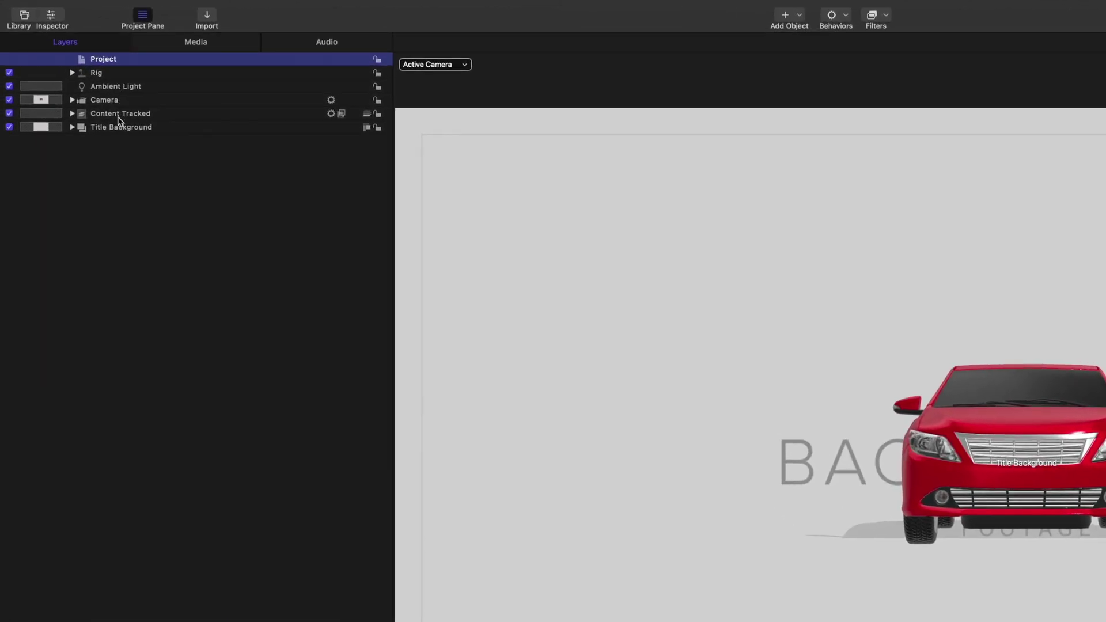
{"action": "left_click", "coordinate": [117, 75]}
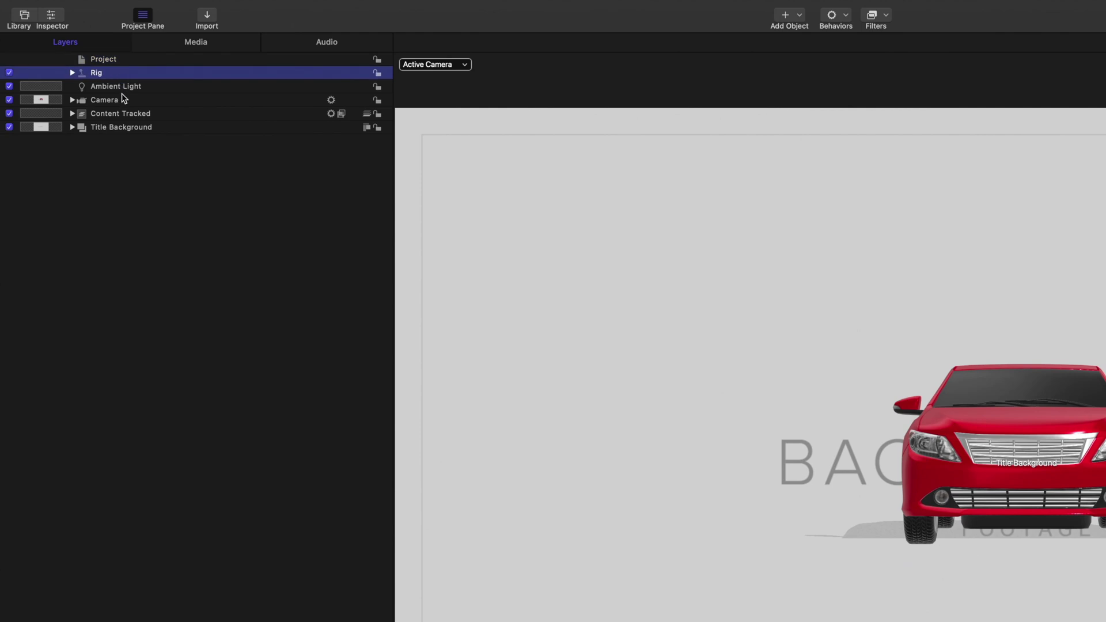
{"action": "left_click", "coordinate": [72, 100]}
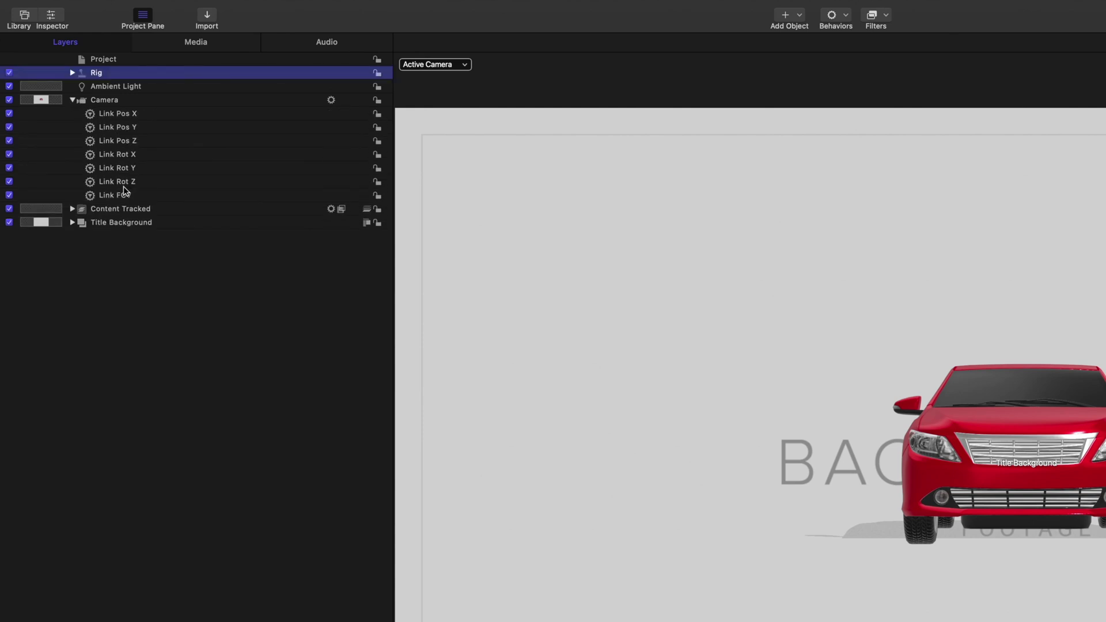
{"action": "left_click", "coordinate": [72, 100]}
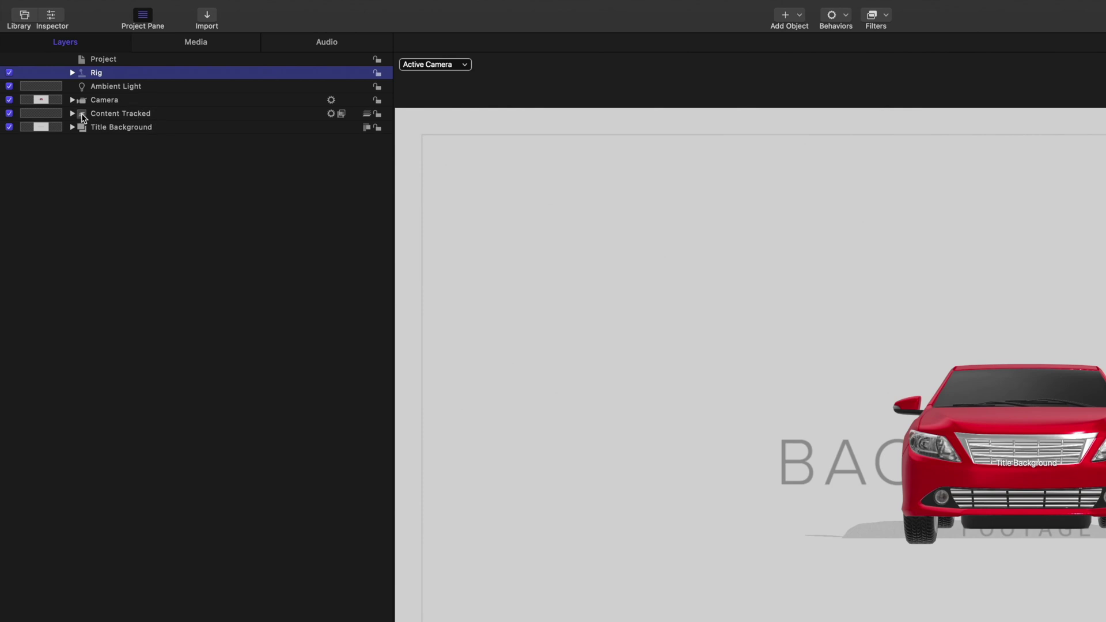
{"action": "left_click", "coordinate": [72, 113]}
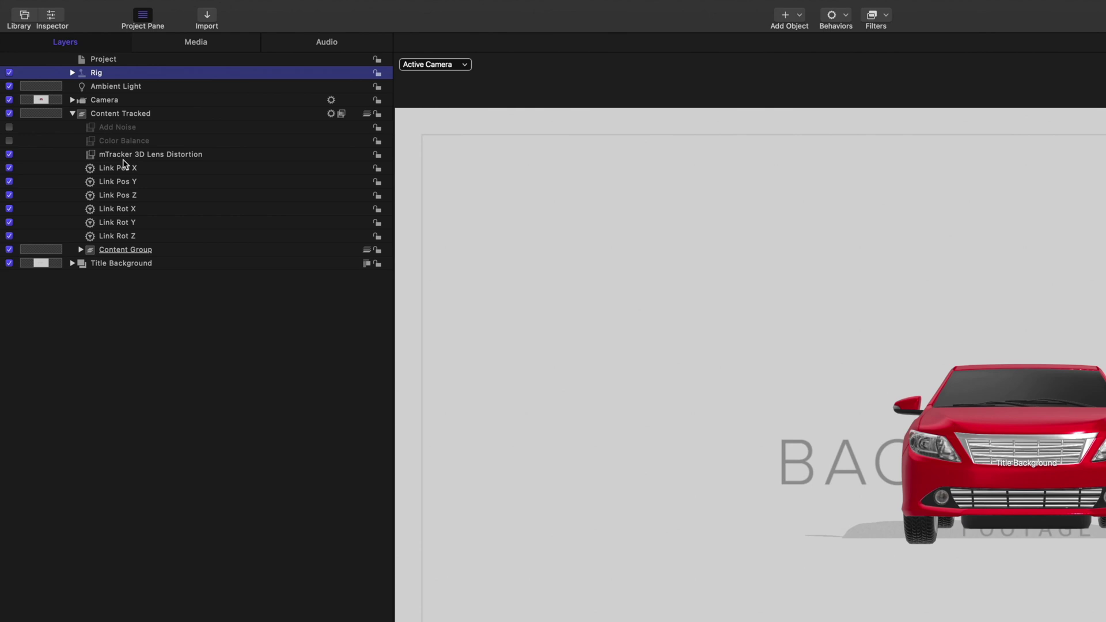
{"action": "left_click", "coordinate": [126, 252]}
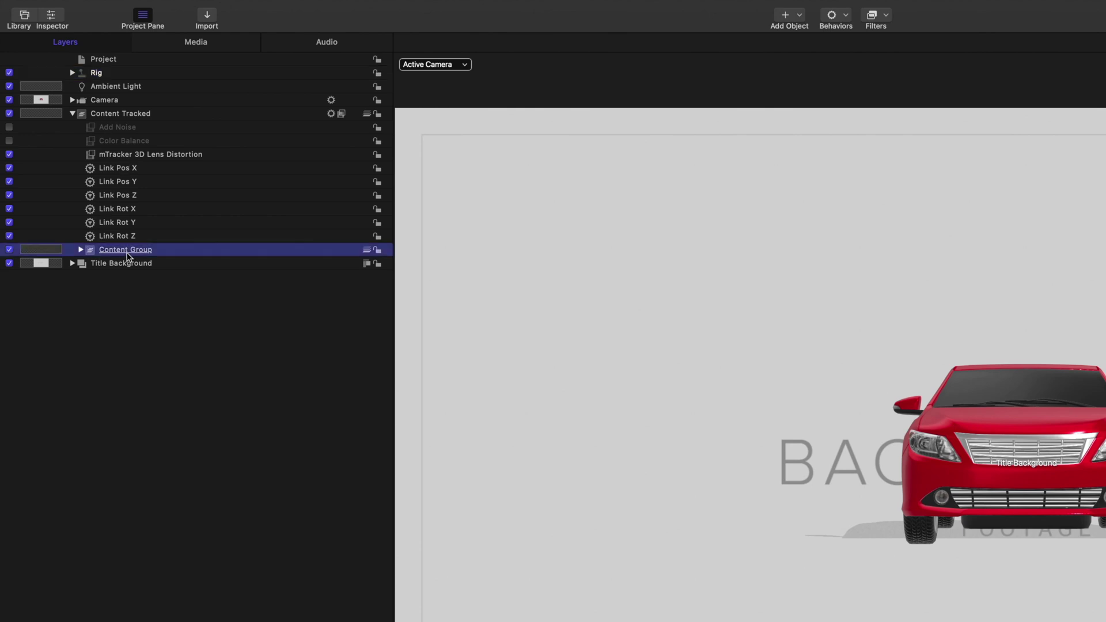
{"action": "left_click", "coordinate": [80, 250]}
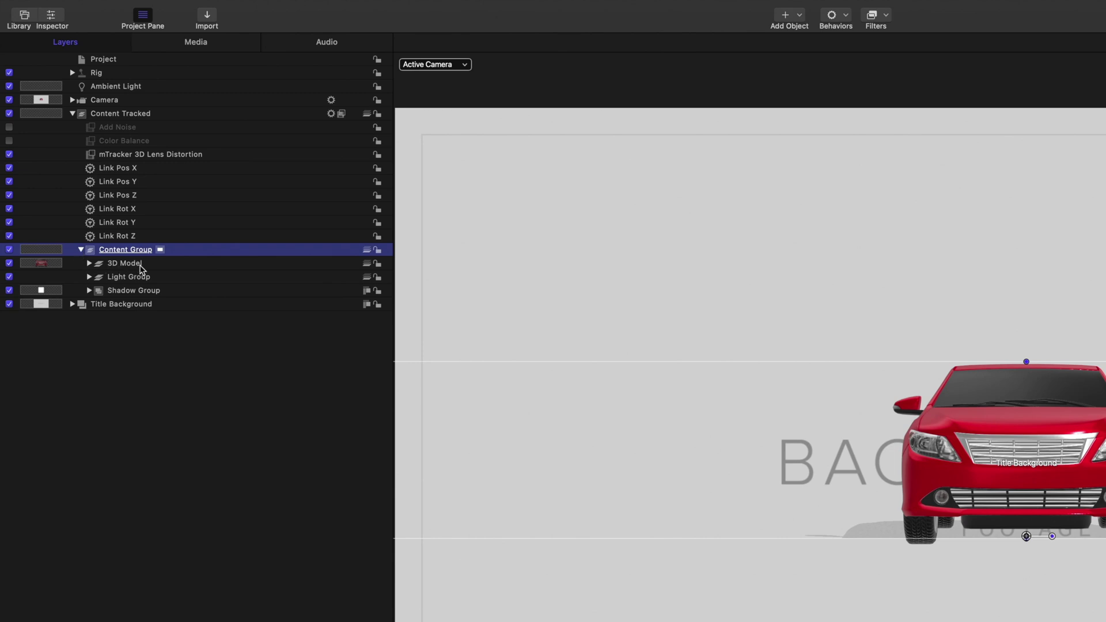
{"action": "left_click", "coordinate": [90, 264]}
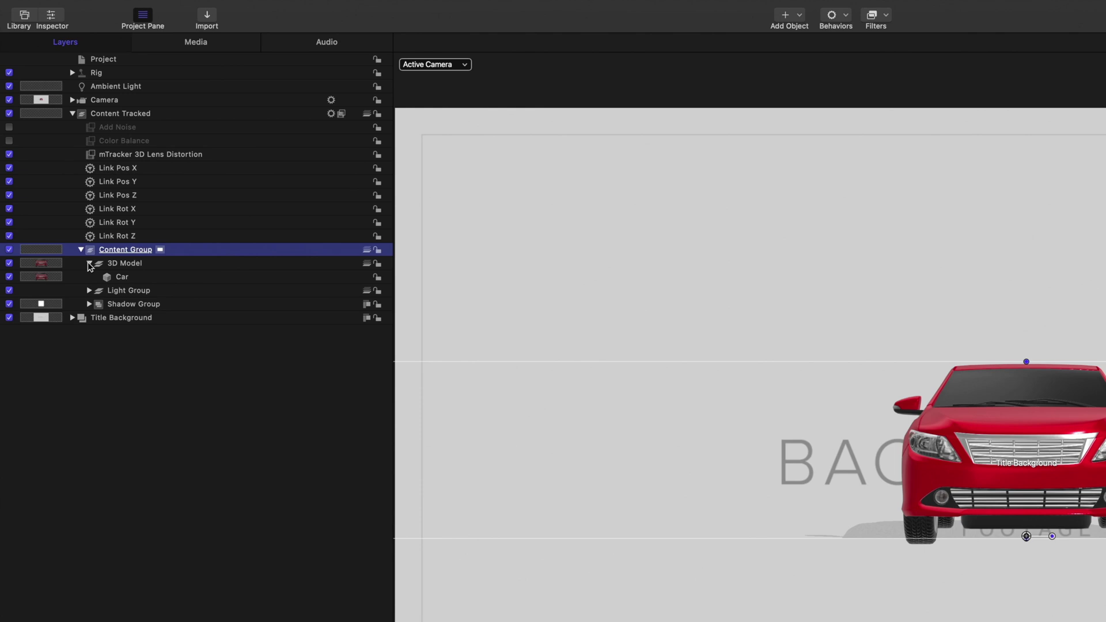
{"action": "left_click", "coordinate": [124, 279]}
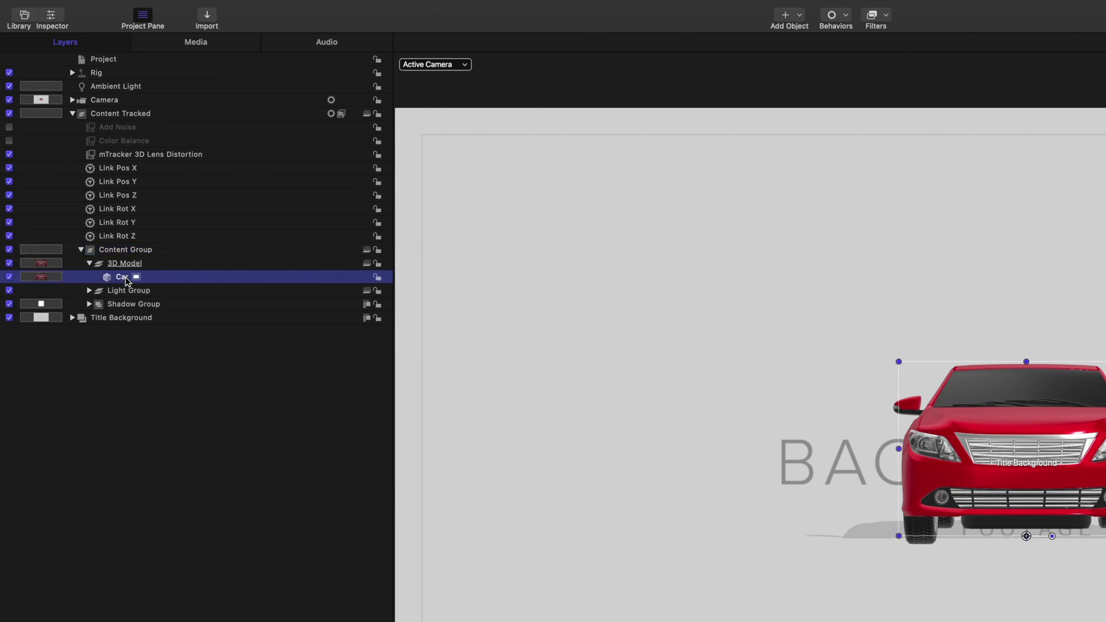
Orbit the car in another view and set the viewport to the Camera view.
{"action": "left_click", "coordinate": [435, 64]}
{"action": "left_click", "coordinate": [486, 114]}
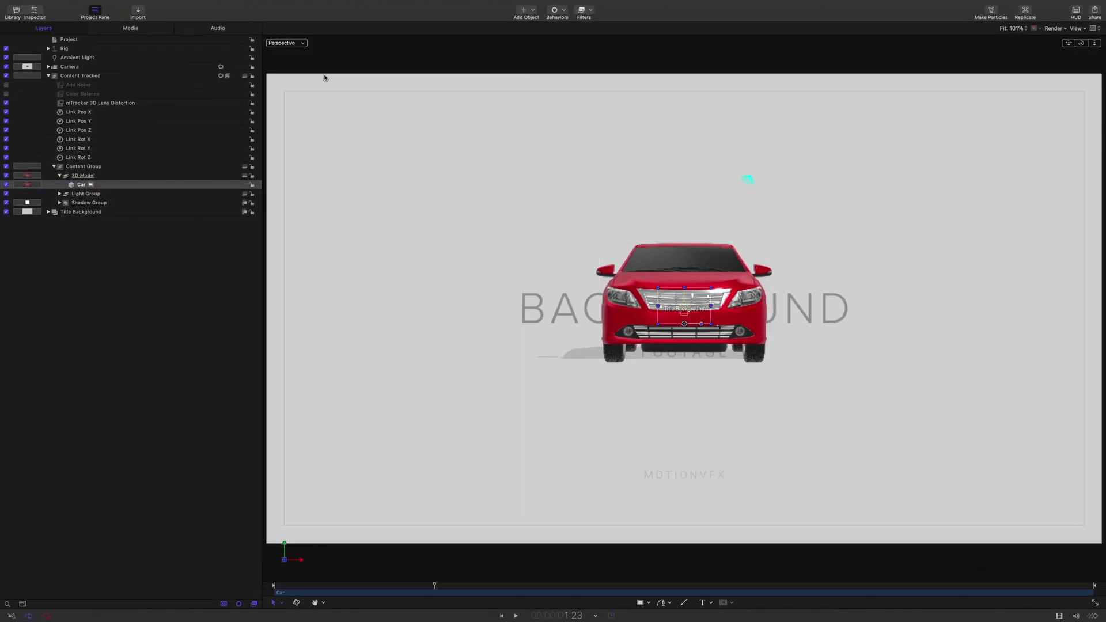
{"action": "mouse_move", "coordinate": [1094, 42]}
{"action": "left_mouse_down"}
{"action": "mouse_move", "coordinate": [1103, 43]}
{"action": "mouse_move", "coordinate": [1073, 64]}
{"action": "mouse_move", "coordinate": [1049, 44]}
{"action": "mouse_move", "coordinate": [1093, 48]}
{"action": "mouse_move", "coordinate": [1095, 58]}
{"action": "left_mouse_up"}
{"action": "left_click", "coordinate": [302, 44]}
{"action": "left_click", "coordinate": [323, 57]}
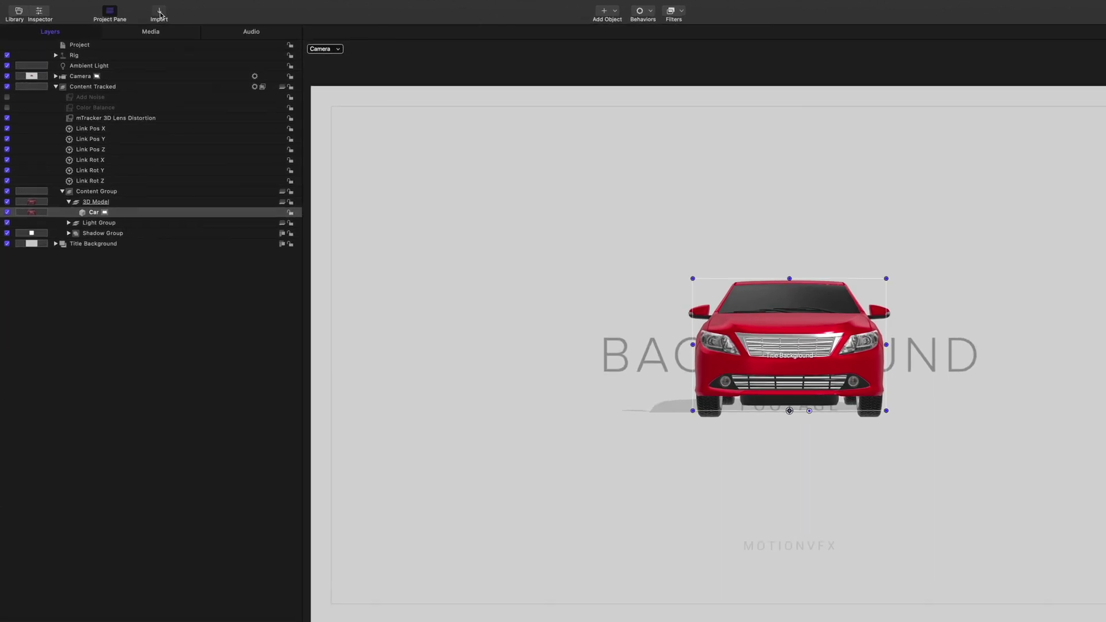
Import iPad_Pro.usdz from the Desktop into the 3D Model group.
{"action": "left_click", "coordinate": [138, 12]}
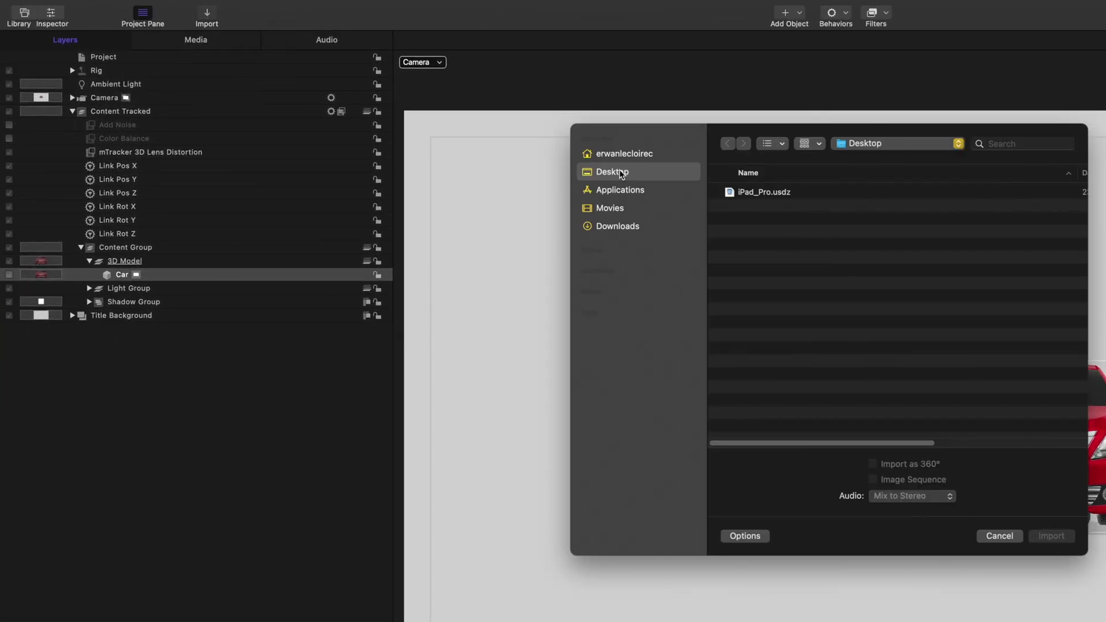
{"action": "left_click", "coordinate": [770, 195]}
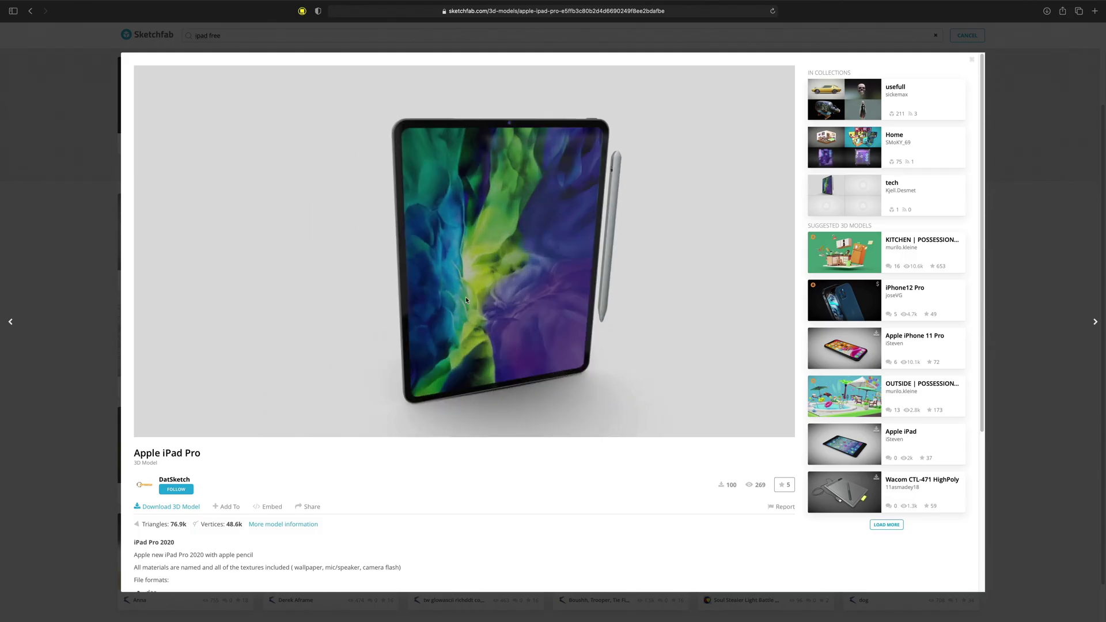
Examine the Apple iPad Pro model on Sketchfab and its USDZ option among the available download formats.
{"action": "left_click_drag", "start_coordinate": [467, 298], "coordinate": [484, 293]}
{"action": "left_click", "coordinate": [170, 508]}
{"action": "left_click_drag", "start_coordinate": [409, 408], "coordinate": [520, 408]}
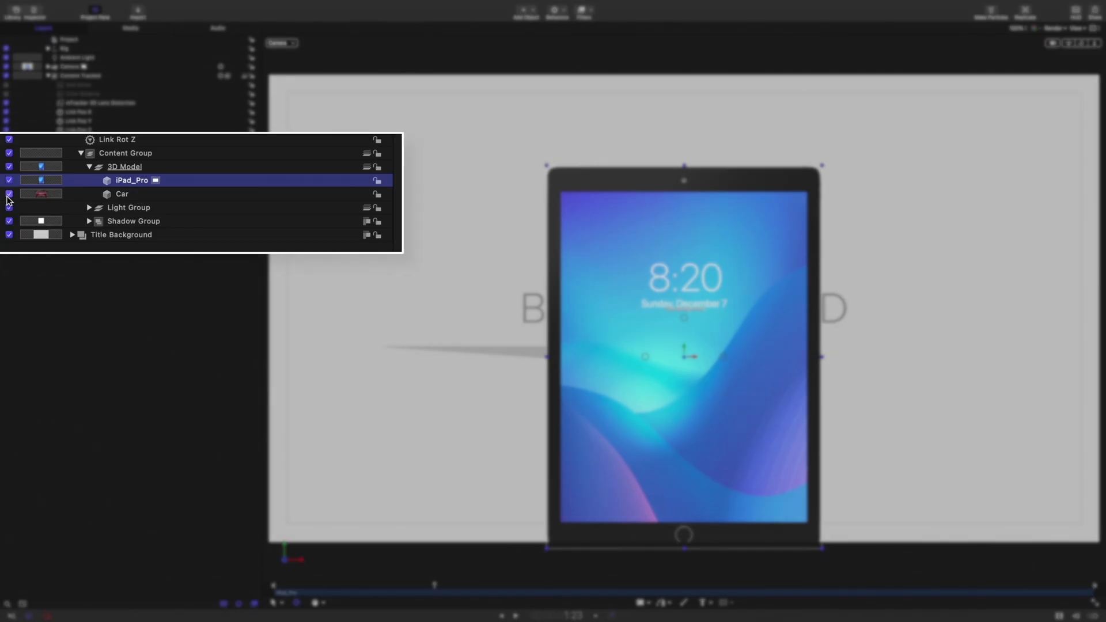
Hide the Car layer and the Shadow Group in Motion.
{"action": "left_click", "coordinate": [8, 194]}
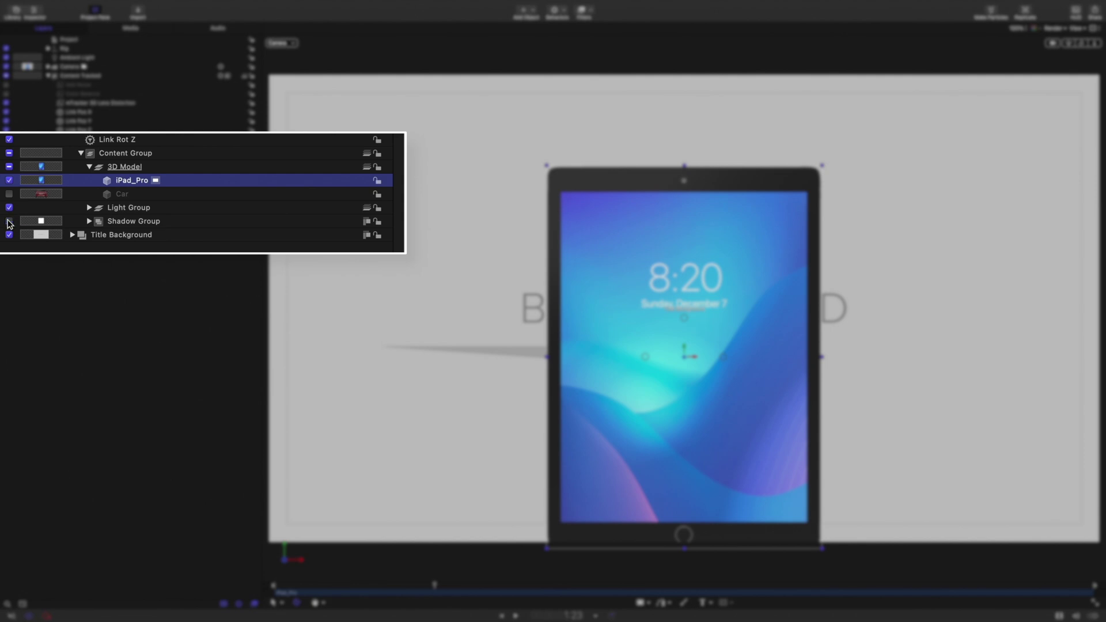
{"action": "left_click", "coordinate": [9, 221]}
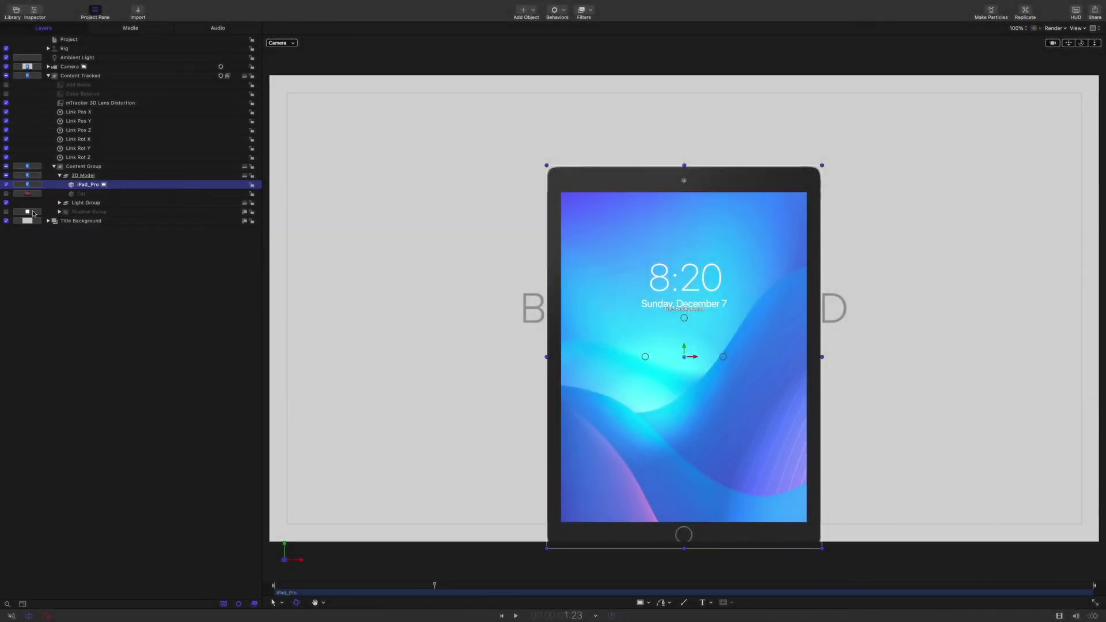
Move the iPad_Pro model up to about 83,5 px on Y and set its scale to 56 %.
{"action": "left_click", "coordinate": [15, 11]}
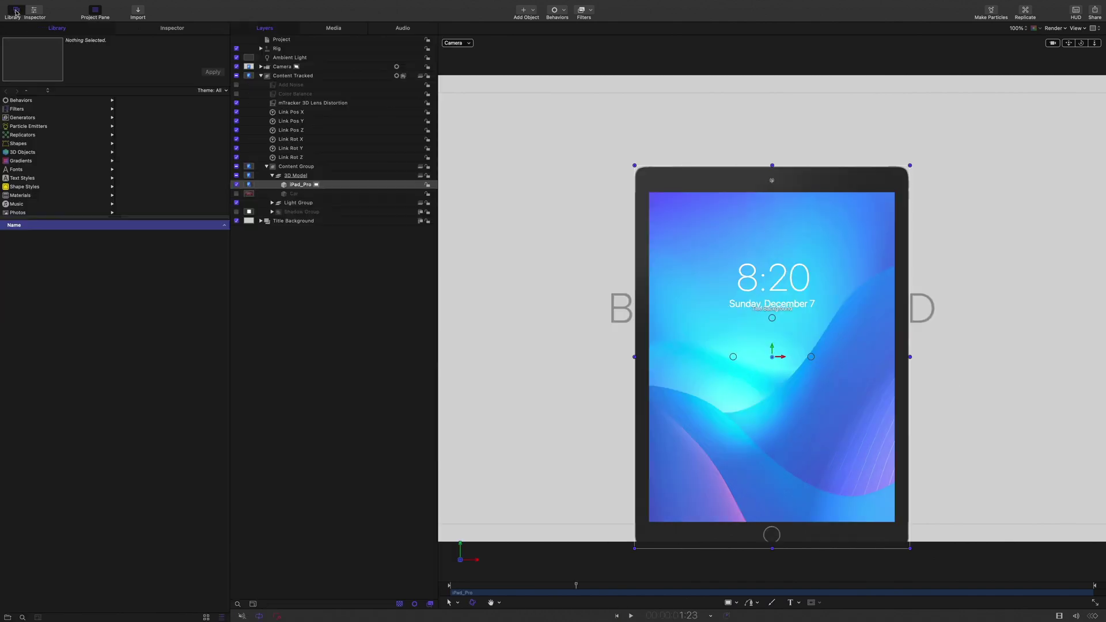
{"action": "left_click_drag", "start_coordinate": [773, 348], "coordinate": [773, 286]}
{"action": "left_click", "coordinate": [167, 32]}
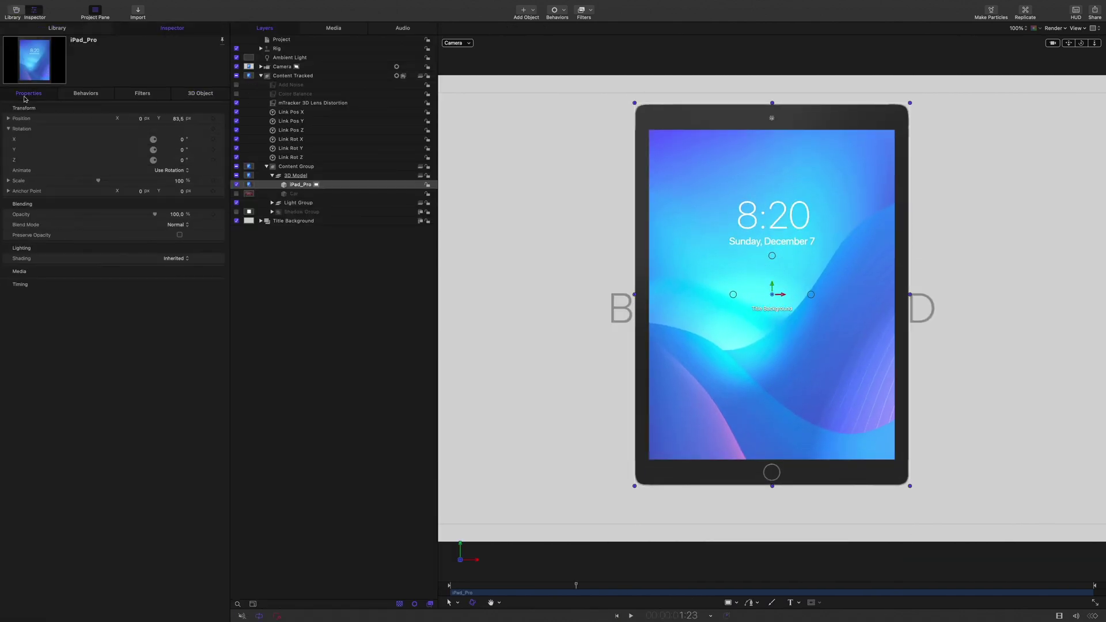
{"action": "left_click", "coordinate": [179, 180]}
{"action": "type", "text": "56"}
{"action": "key", "text": "Return"}
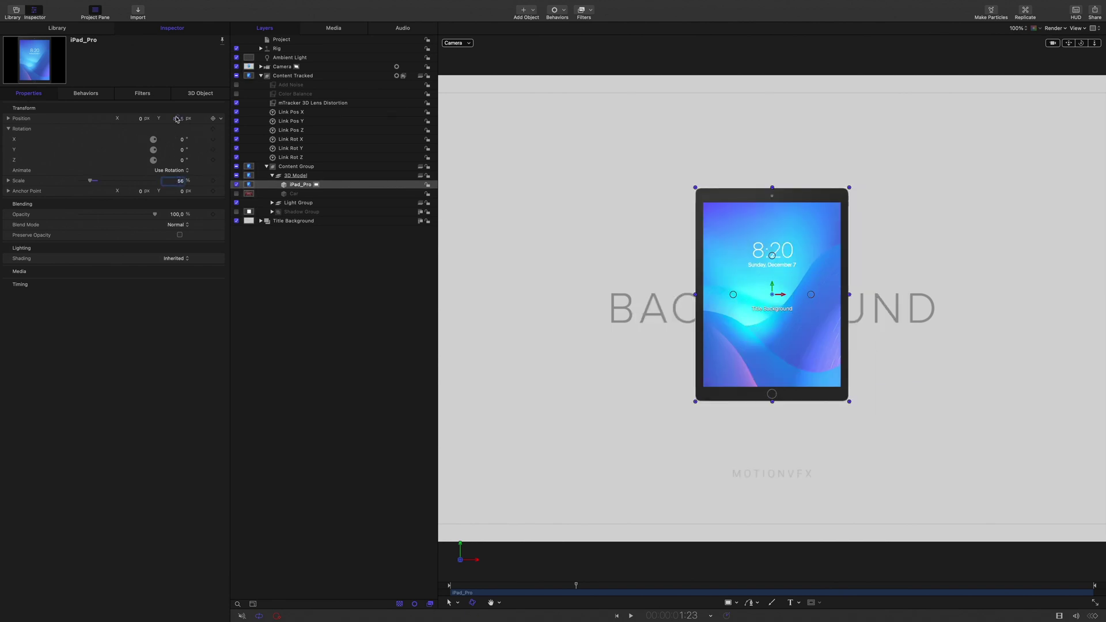
Set the iPad_Pro model's Y position to 51,0 px.
{"action": "left_click_drag", "start_coordinate": [176, 119], "coordinate": [153, 120]}
{"action": "left_click", "coordinate": [177, 119]}
{"action": "key", "text": "BackSpace"}
{"action": "type", "text": "0"}
{"action": "key", "text": "Return"}
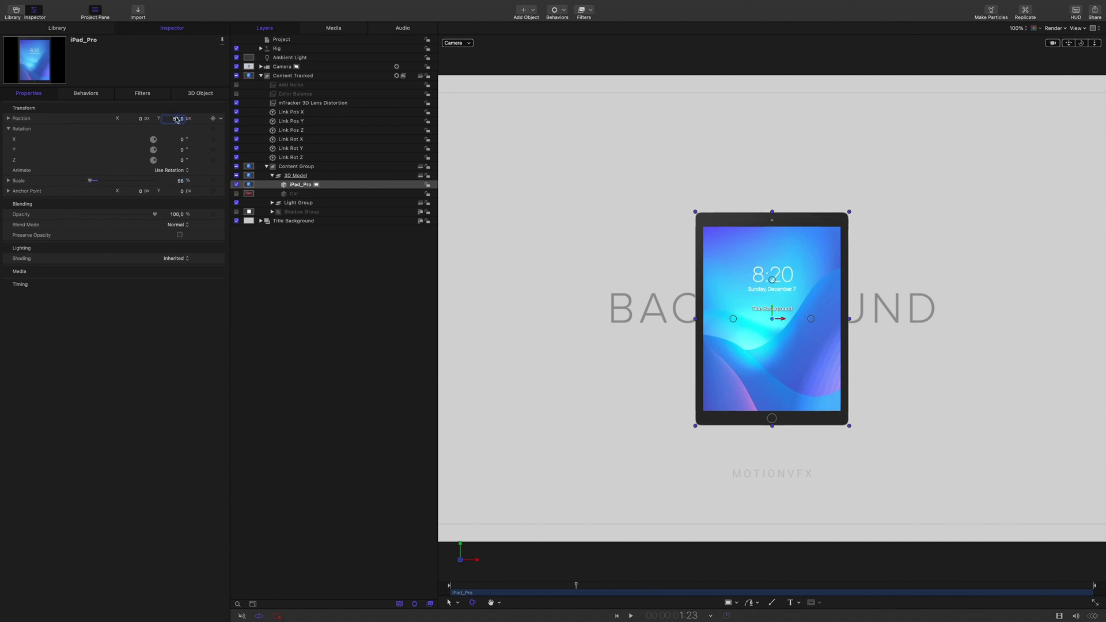
Check the iPad_Pro model in the Perspective view and return to the Camera view.
{"action": "left_click", "coordinate": [457, 42]}
{"action": "left_click", "coordinate": [487, 70]}
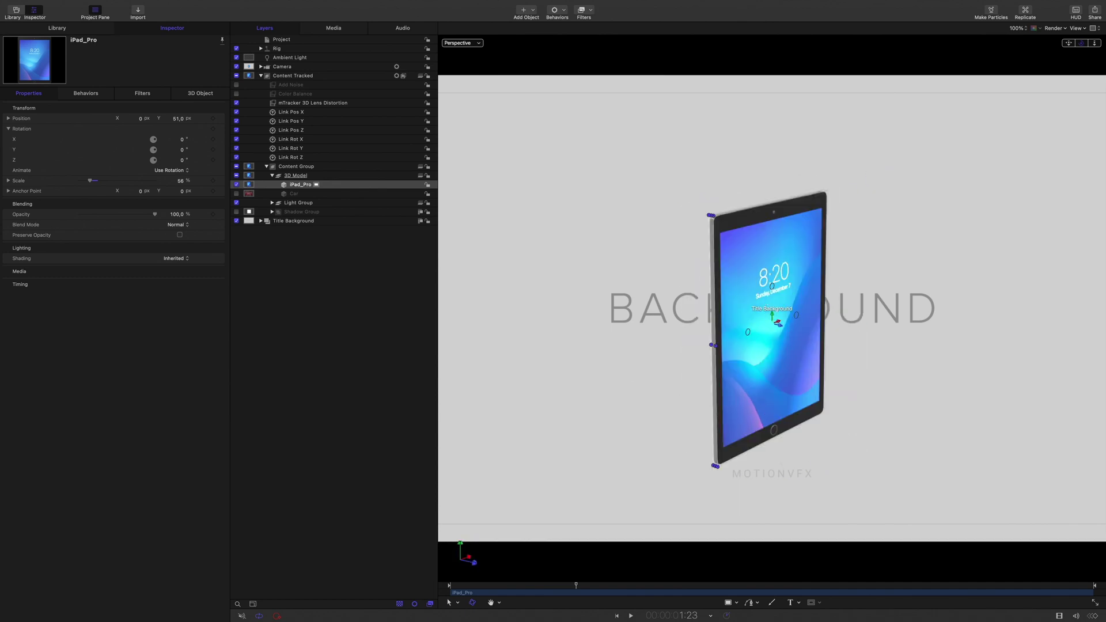
{"action": "left_click", "coordinate": [478, 43]}
{"action": "left_click", "coordinate": [493, 57]}
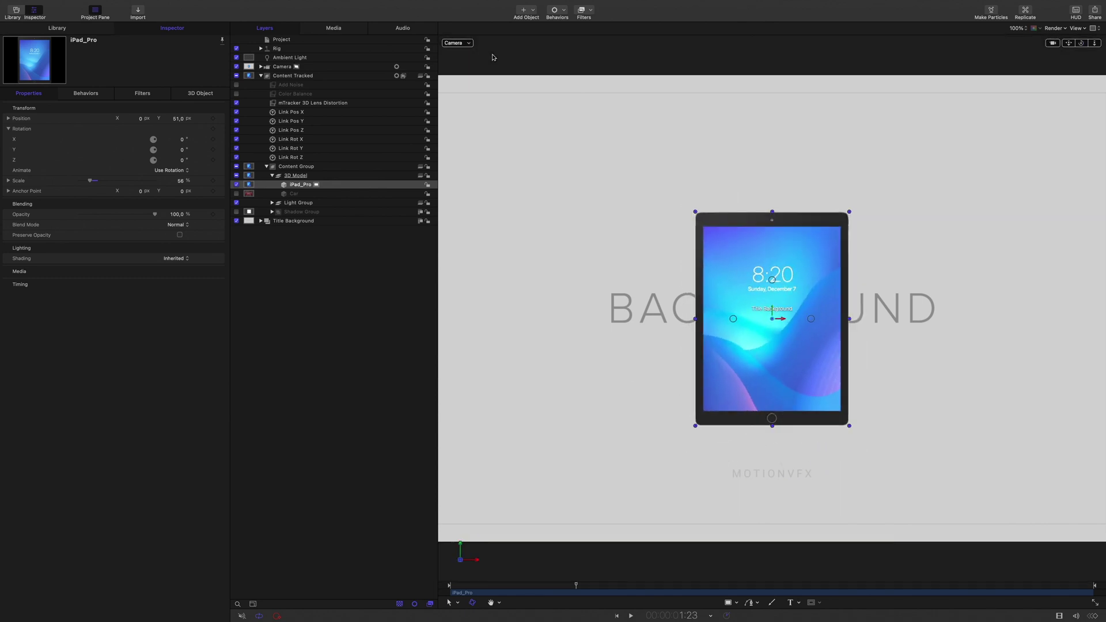
Delete the hidden Car layer and the Shadow Group with its Color Solid.
{"action": "left_click", "coordinate": [305, 194]}
{"action": "key", "text": "Delete"}
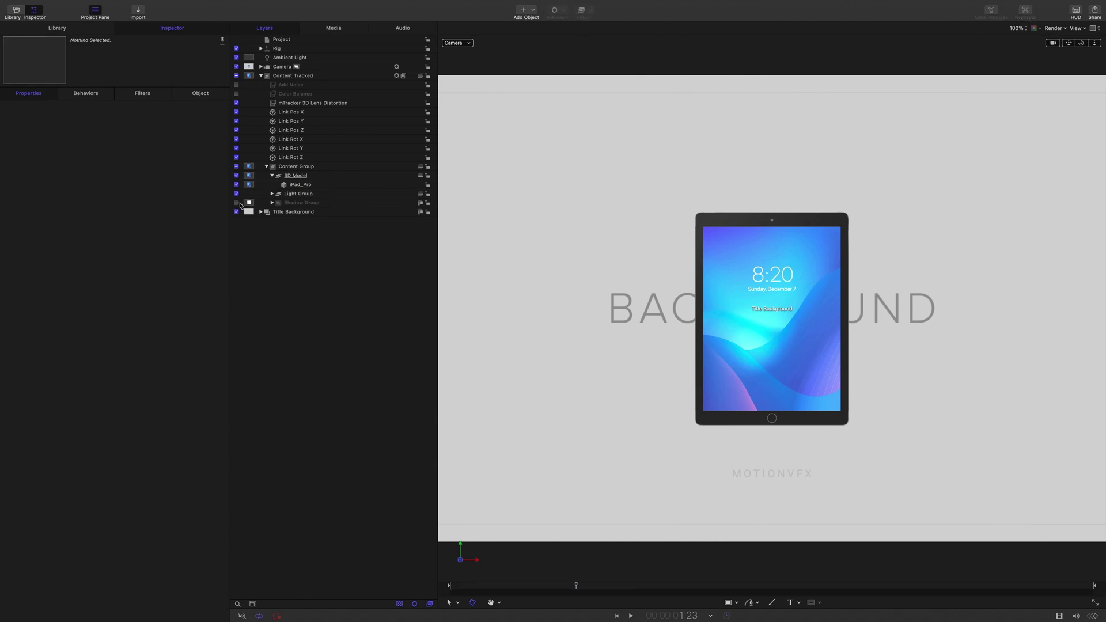
{"action": "left_click", "coordinate": [236, 203]}
{"action": "left_click", "coordinate": [272, 203]}
{"action": "left_click", "coordinate": [302, 212]}
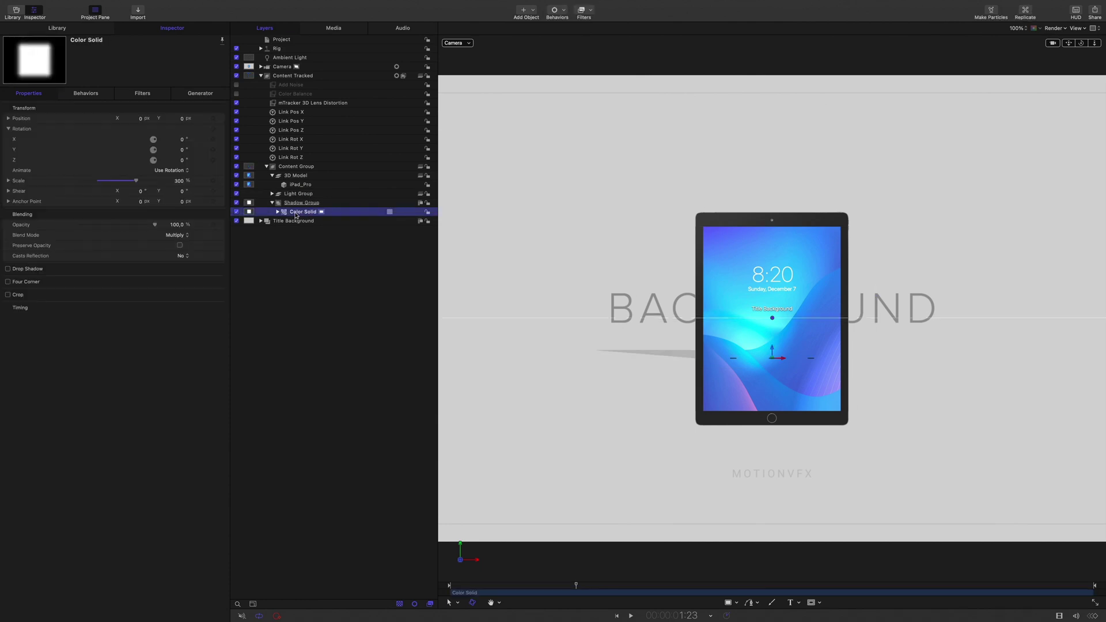
{"action": "left_click", "coordinate": [301, 202]}
{"action": "key", "text": "Delete"}
Draw a rectangle slightly larger than the iPad around it and place it below iPad_Pro in the 3D Model group.
{"action": "left_click", "coordinate": [323, 185]}
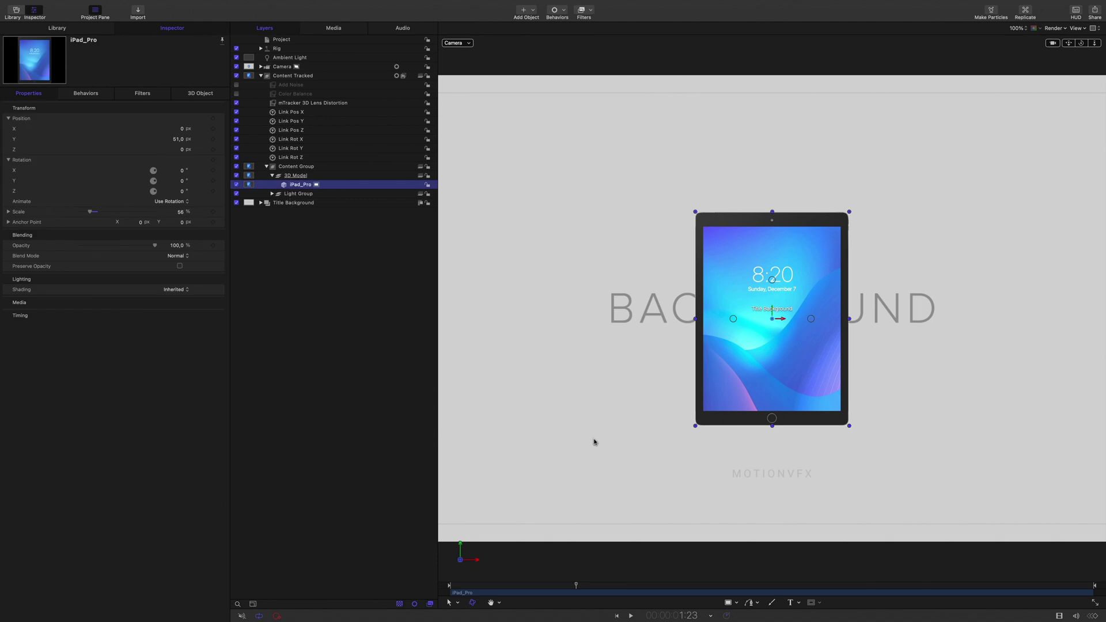
{"action": "left_click", "coordinate": [735, 604]}
{"action": "left_click", "coordinate": [746, 560]}
{"action": "mouse_move", "coordinate": [687, 204]}
{"action": "left_mouse_down"}
{"action": "mouse_move", "coordinate": [849, 395]}
{"action": "mouse_move", "coordinate": [857, 436]}
{"action": "left_mouse_up"}
{"action": "left_click_drag", "start_coordinate": [322, 185], "coordinate": [330, 199]}
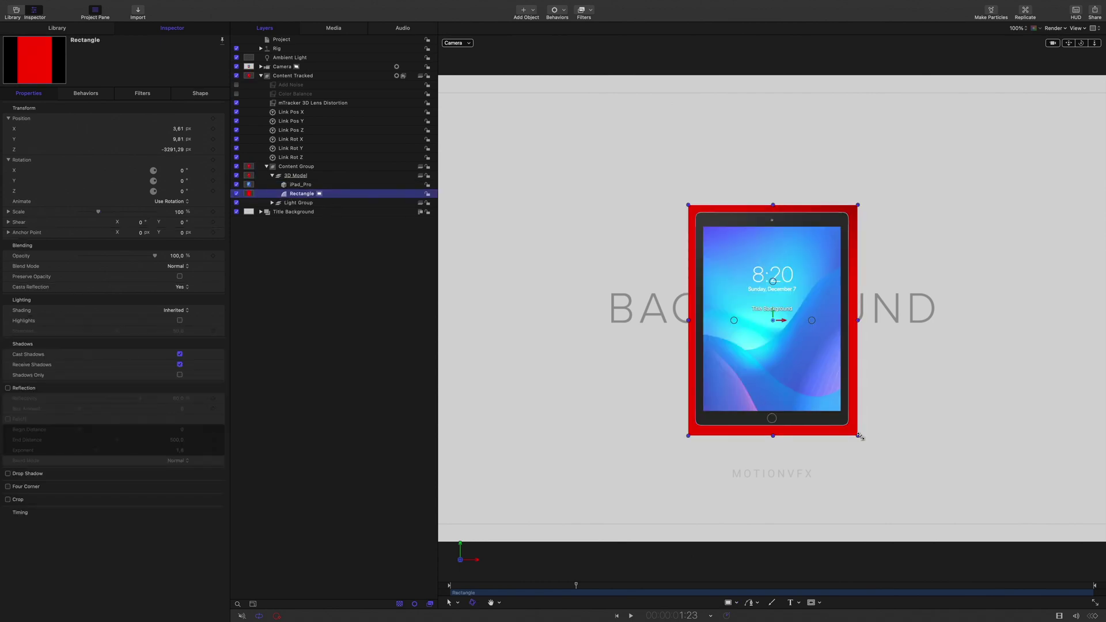
{"action": "left_click_drag", "start_coordinate": [859, 437], "coordinate": [857, 433]}
Set the rectangle's fill to a dark color and increase its feather to soften the edges.
{"action": "key", "text": "F4"}
{"action": "left_click", "coordinate": [174, 148]}
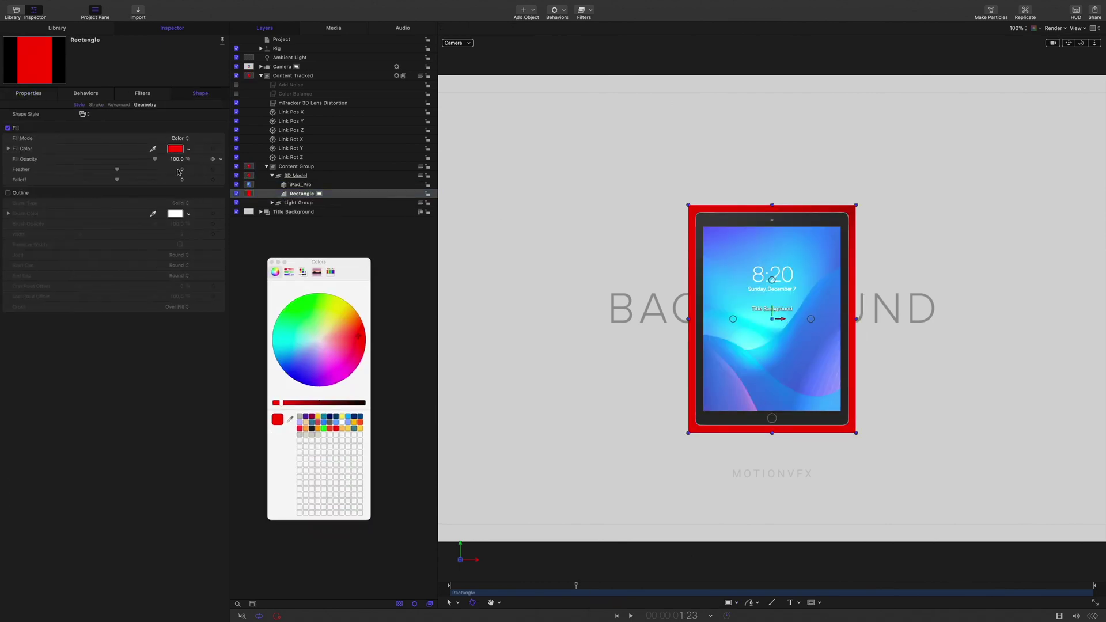
{"action": "left_click", "coordinate": [312, 428]}
{"action": "left_click", "coordinate": [271, 261]}
{"action": "left_click_drag", "start_coordinate": [117, 170], "coordinate": [158, 166]}
Set the rectangle's X, Y and Z position to 0 px.
{"action": "key", "text": "F1"}
{"action": "double_click", "coordinate": [172, 150]}
{"action": "type", "text": "0"}
{"action": "double_click", "coordinate": [173, 139]}
{"action": "type", "text": "0"}
{"action": "double_click", "coordinate": [173, 129]}
{"action": "type", "text": "0"}
Scale the rectangle down to about 26 % and set its Y position to 47,0 px.
{"action": "left_click_drag", "start_coordinate": [98, 214], "coordinate": [85, 214]}
{"action": "left_click", "coordinate": [301, 185]}
{"action": "key", "text": "Down"}
{"action": "left_click_drag", "start_coordinate": [177, 138], "coordinate": [179, 137]}
{"action": "left_click_drag", "start_coordinate": [85, 212], "coordinate": [83, 214]}
Check the iPad and its soft shadow rectangle in the Perspective view.
{"action": "left_click", "coordinate": [456, 43]}
{"action": "left_click", "coordinate": [493, 68]}
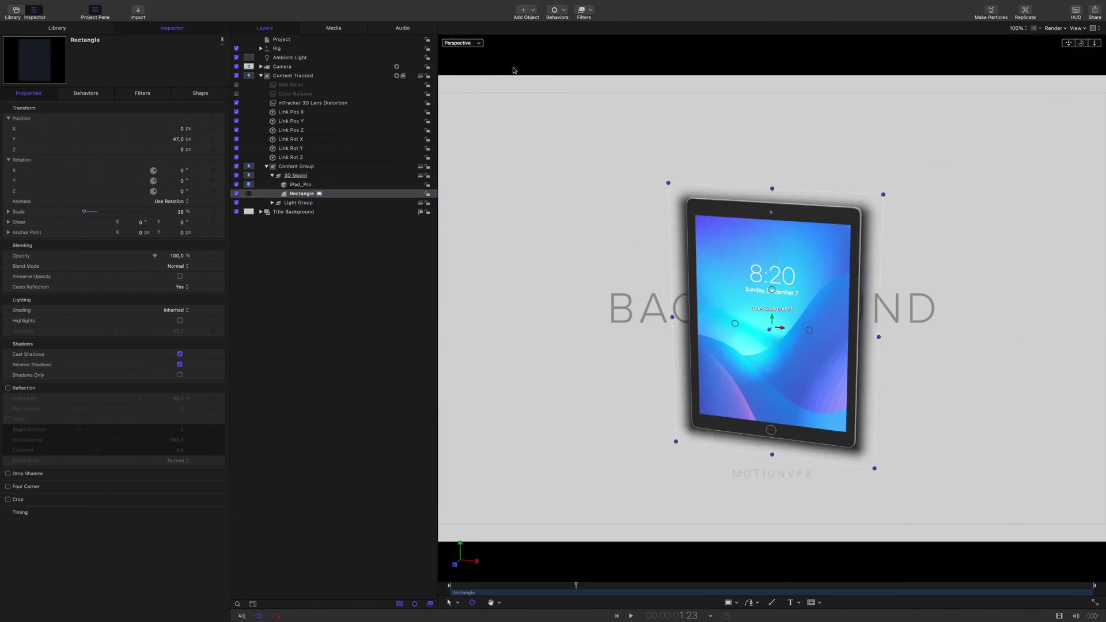
Return the canvas from the Perspective view to the Camera view.
{"action": "mouse_move", "coordinate": [1080, 43]}
{"action": "left_mouse_down"}
{"action": "mouse_move", "coordinate": [1101, 45]}
{"action": "mouse_move", "coordinate": [1081, 42]}
{"action": "left_mouse_up"}
{"action": "left_click", "coordinate": [479, 43]}
{"action": "left_click", "coordinate": [503, 56]}
Publish the shadow rectangle's Position, Scale and Opacity parameters.
{"action": "left_click", "coordinate": [296, 194]}
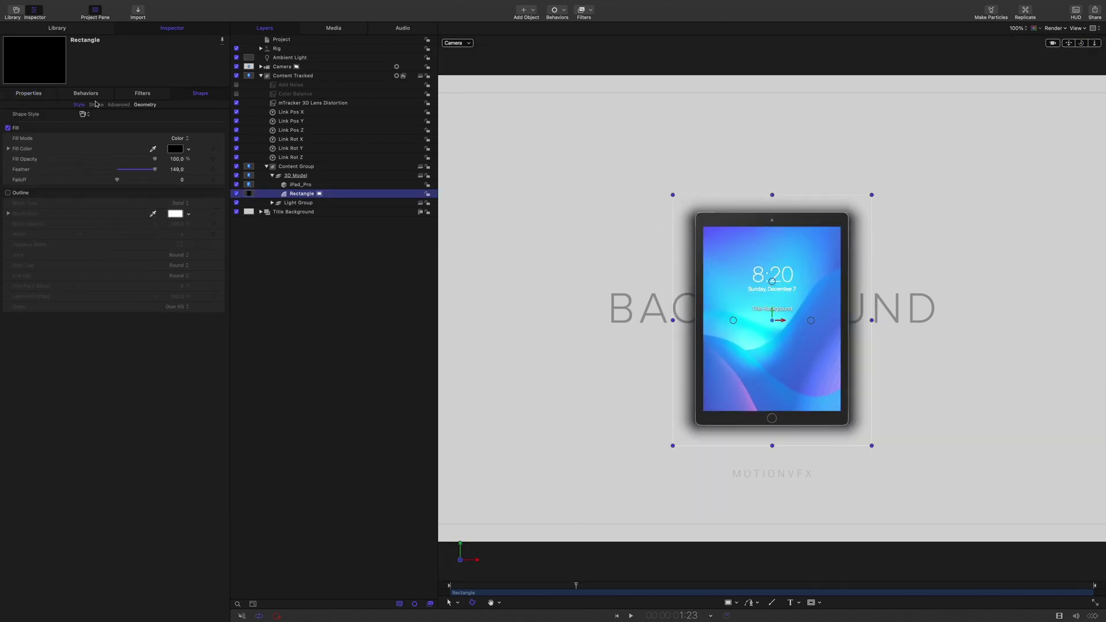
{"action": "left_click", "coordinate": [29, 93]}
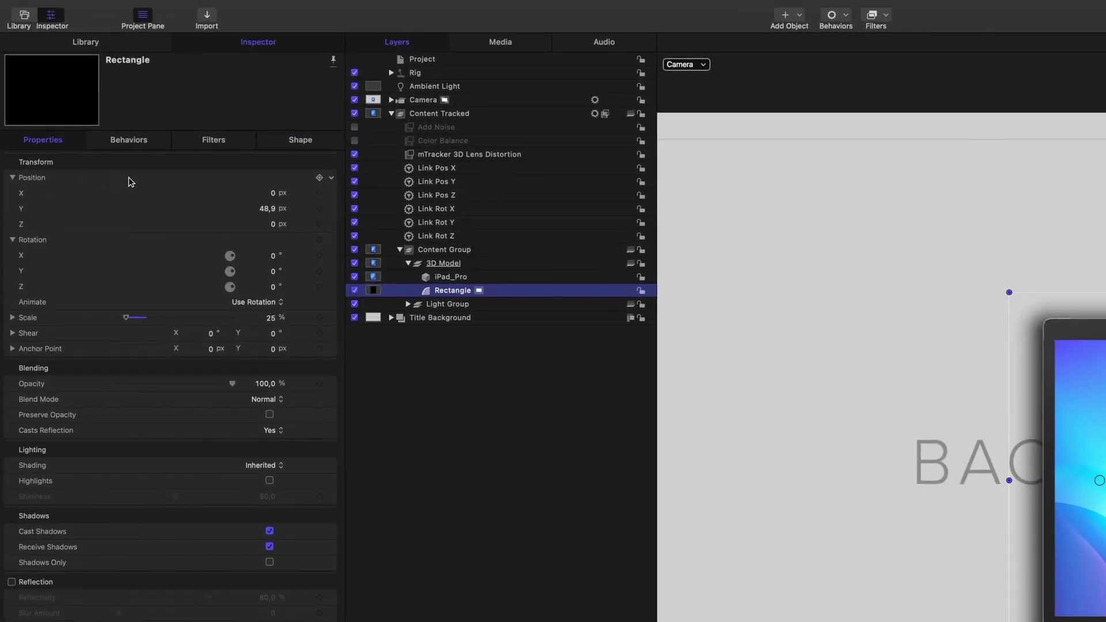
{"action": "left_click", "coordinate": [331, 178]}
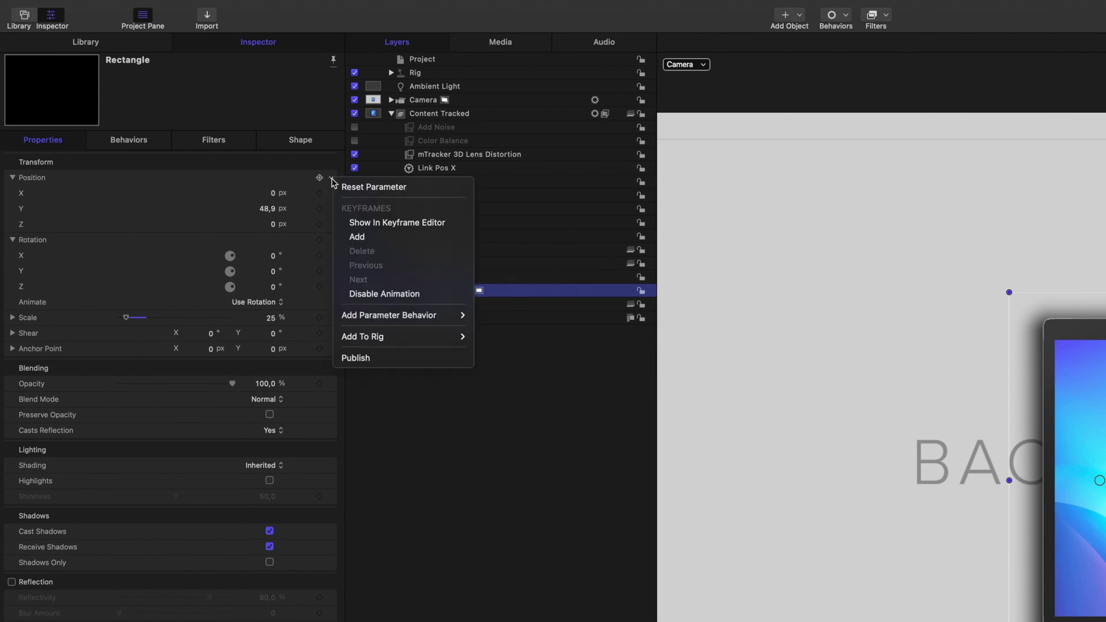
{"action": "left_click", "coordinate": [377, 355]}
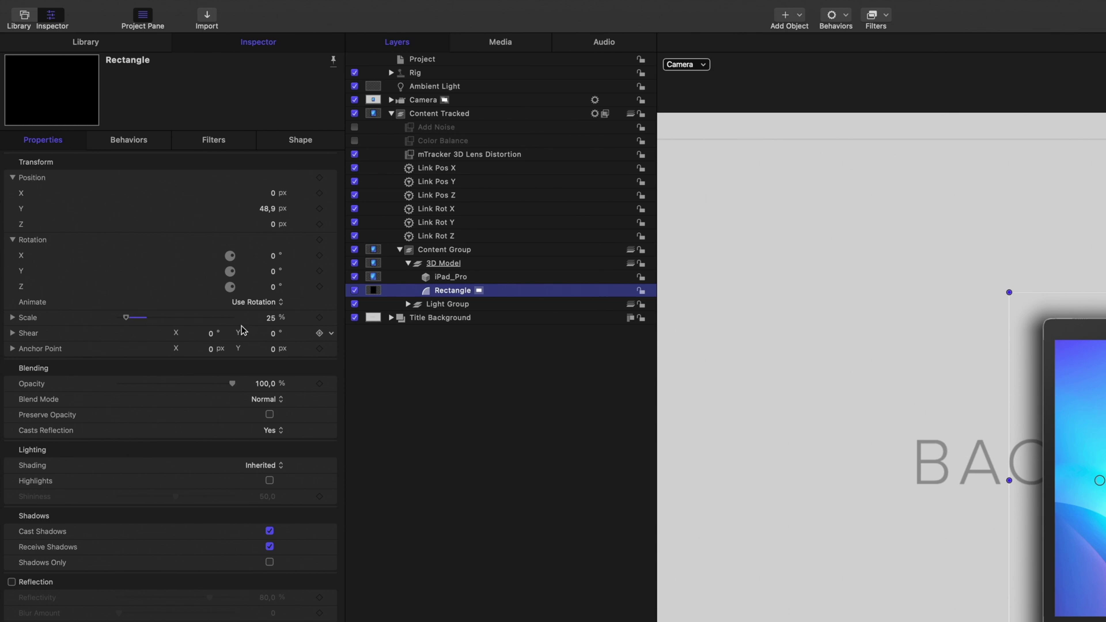
{"action": "left_click", "coordinate": [333, 318]}
{"action": "left_click", "coordinate": [370, 498]}
{"action": "left_click", "coordinate": [333, 384]}
{"action": "left_click", "coordinate": [371, 565]}
Review the project's list of published parameters, including the rectangle's Position, Scale and Opacity.
{"action": "left_click", "coordinate": [302, 40]}
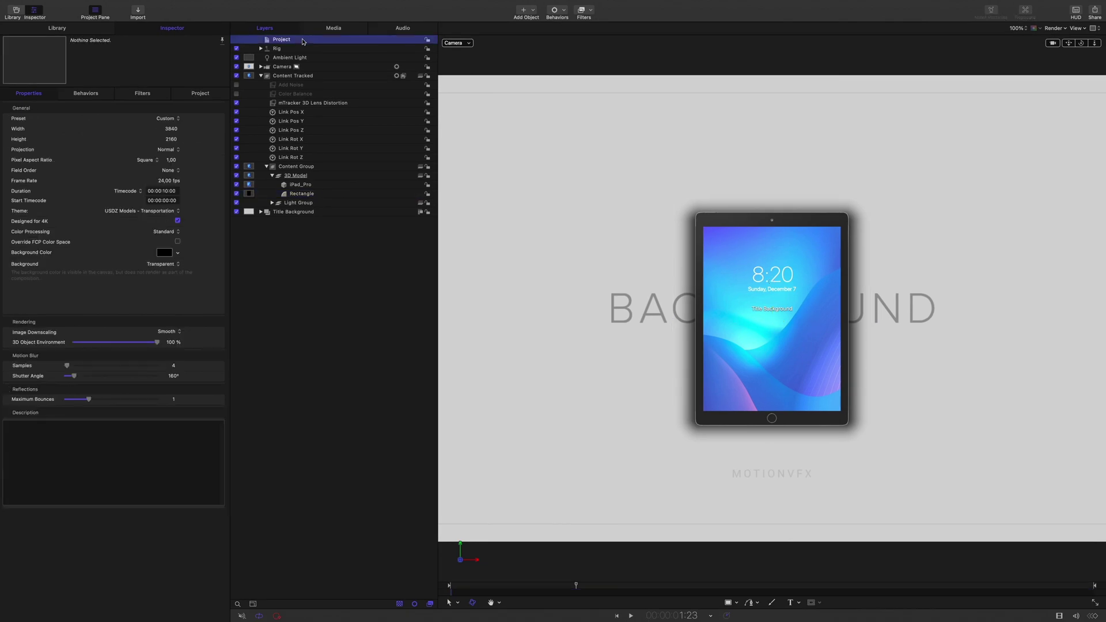
{"action": "left_click", "coordinate": [188, 93]}
{"action": "scroll", "coordinate": [119, 239], "scroll_direction": "down", "scroll_amount": 10}
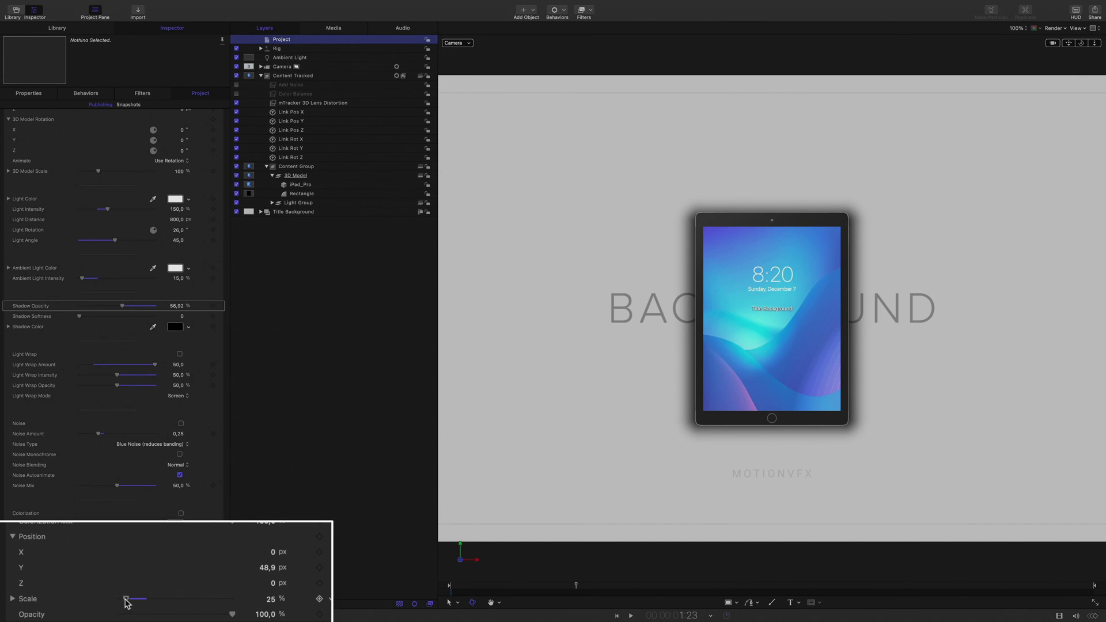
{"action": "mouse_move", "coordinate": [126, 602]}
{"action": "left_mouse_down"}
{"action": "mouse_move", "coordinate": [141, 600]}
{"action": "mouse_move", "coordinate": [127, 605]}
{"action": "left_mouse_up"}
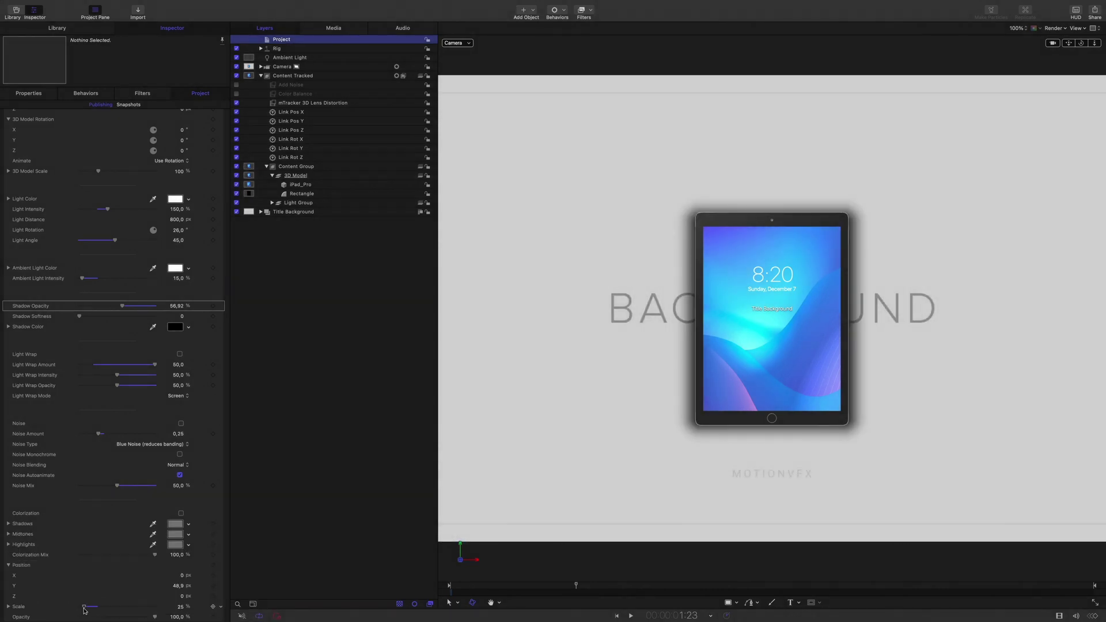
{"action": "scroll", "coordinate": [99, 265], "scroll_direction": "up", "scroll_amount": 5}
{"action": "left_click", "coordinate": [33, 95]}
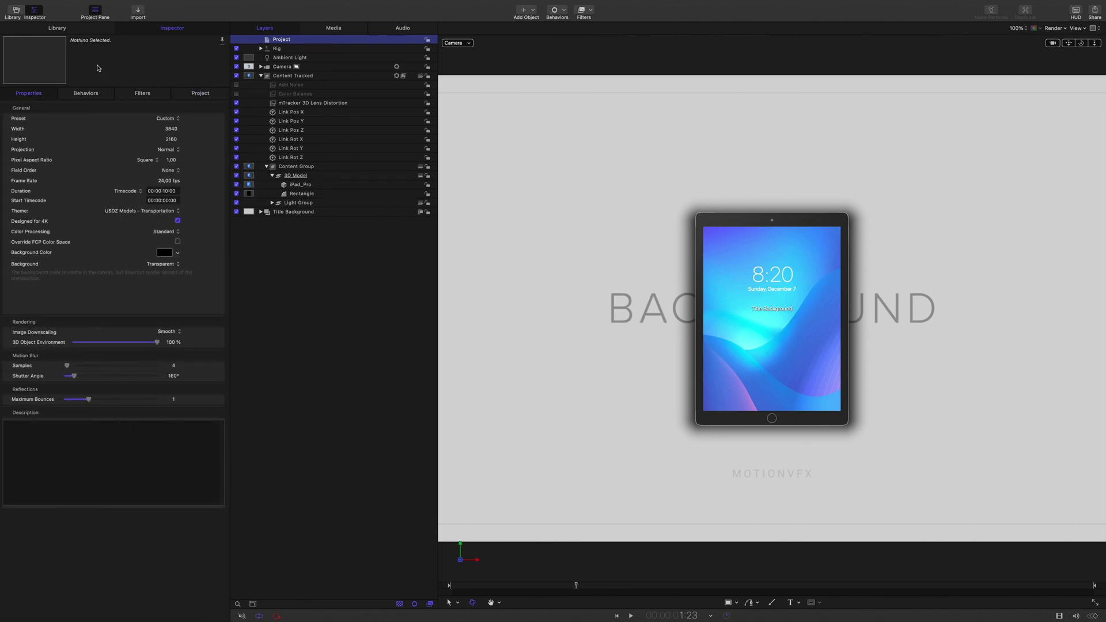
Start saving the project as a new template and assign it to the mTracker 3D category.
{"action": "left_click", "coordinate": [60, 6]}
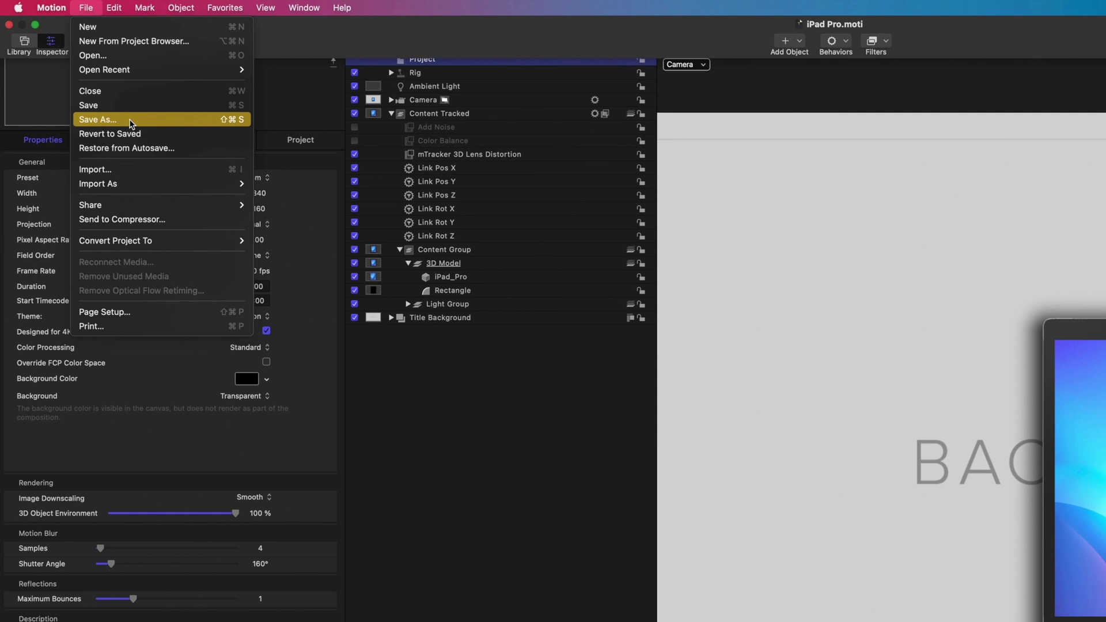
{"action": "left_click", "coordinate": [131, 123]}
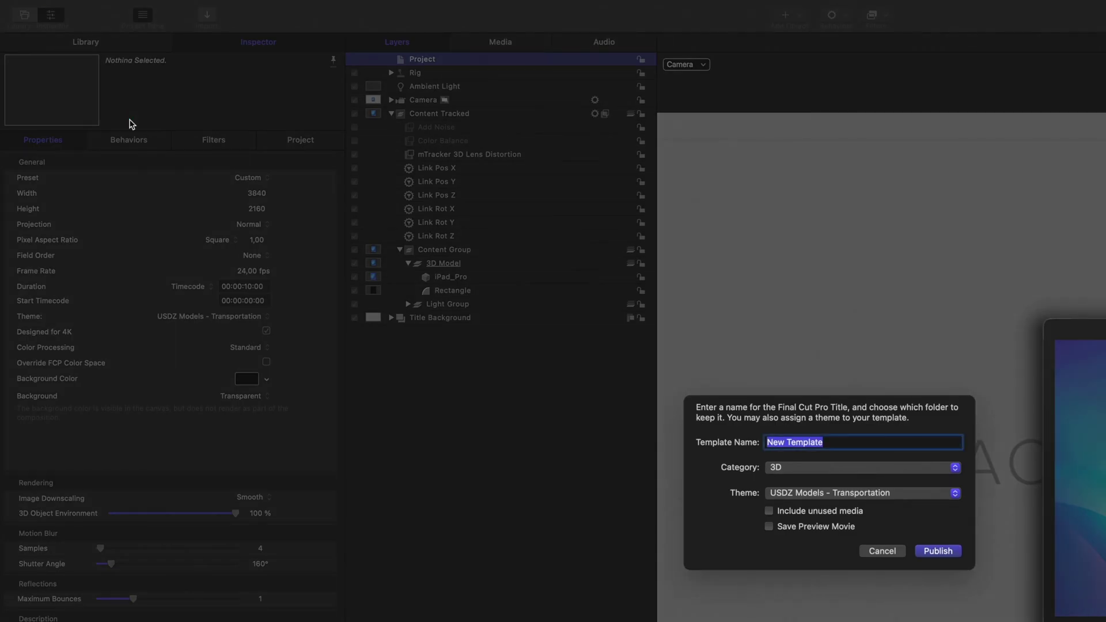
{"action": "left_click", "coordinate": [728, 438]}
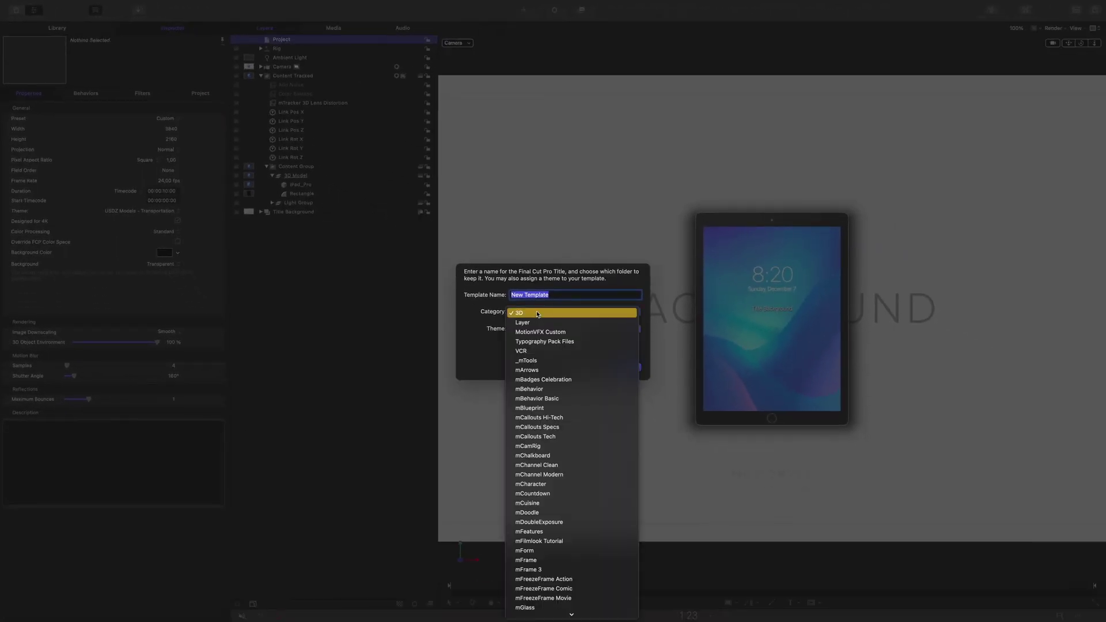
{"action": "scroll", "coordinate": [579, 536], "scroll_direction": "down", "scroll_amount": 15}
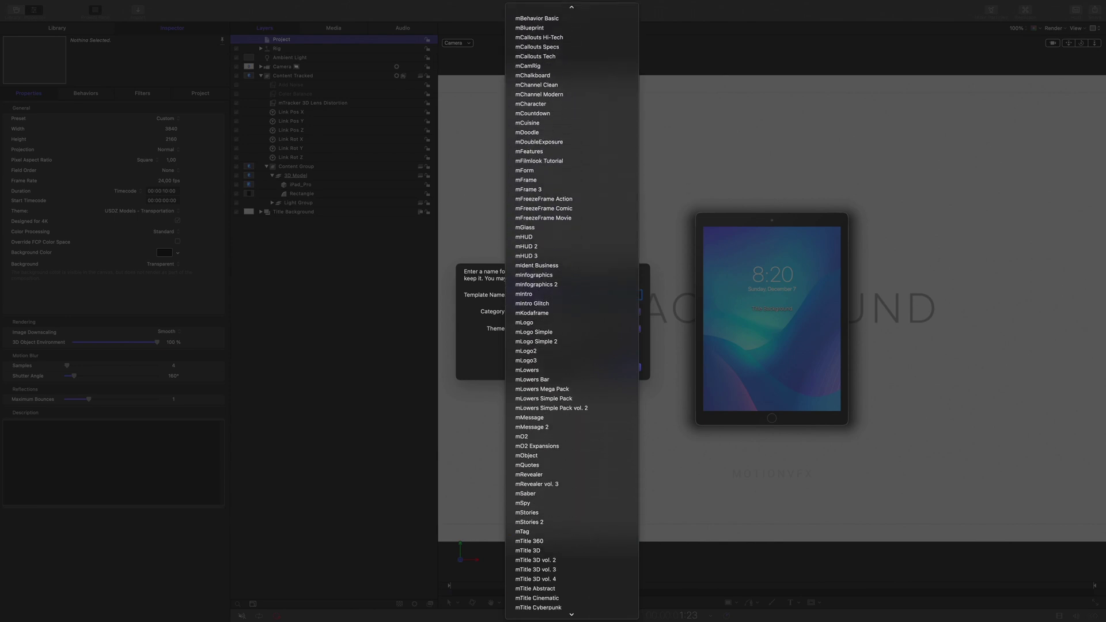
{"action": "left_click", "coordinate": [575, 514]}
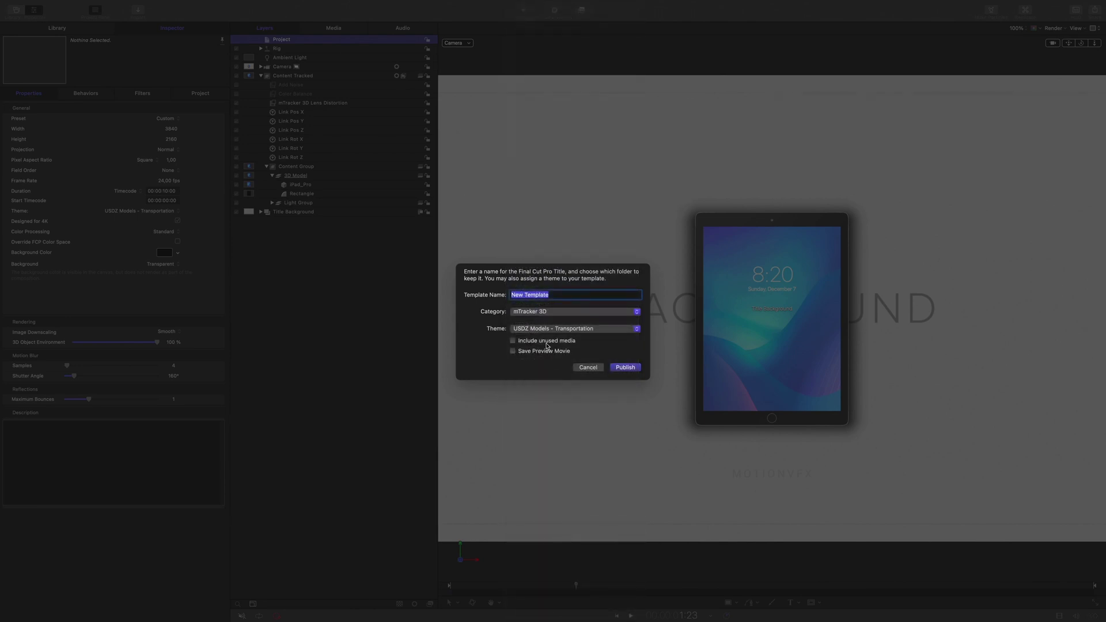
Give the template a new theme, USDZ Models - Electronics, include a preview movie and name it iPad Pro.
{"action": "left_click", "coordinate": [530, 330]}
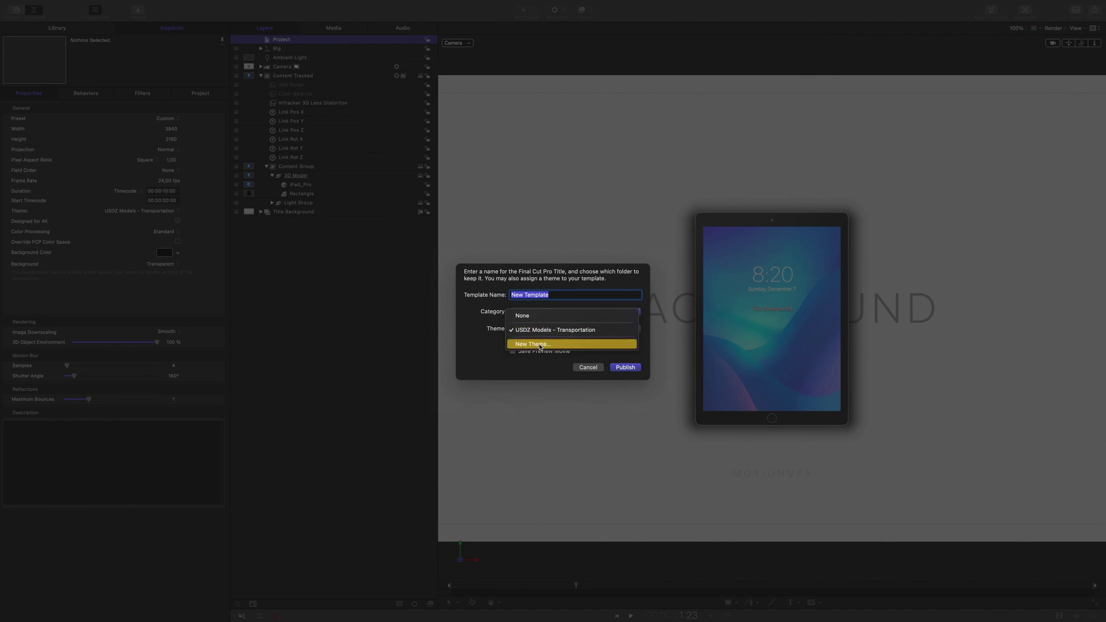
{"action": "left_click", "coordinate": [539, 346]}
{"action": "type", "text": "USDZ Models - Electronics"}
{"action": "left_click", "coordinate": [581, 200]}
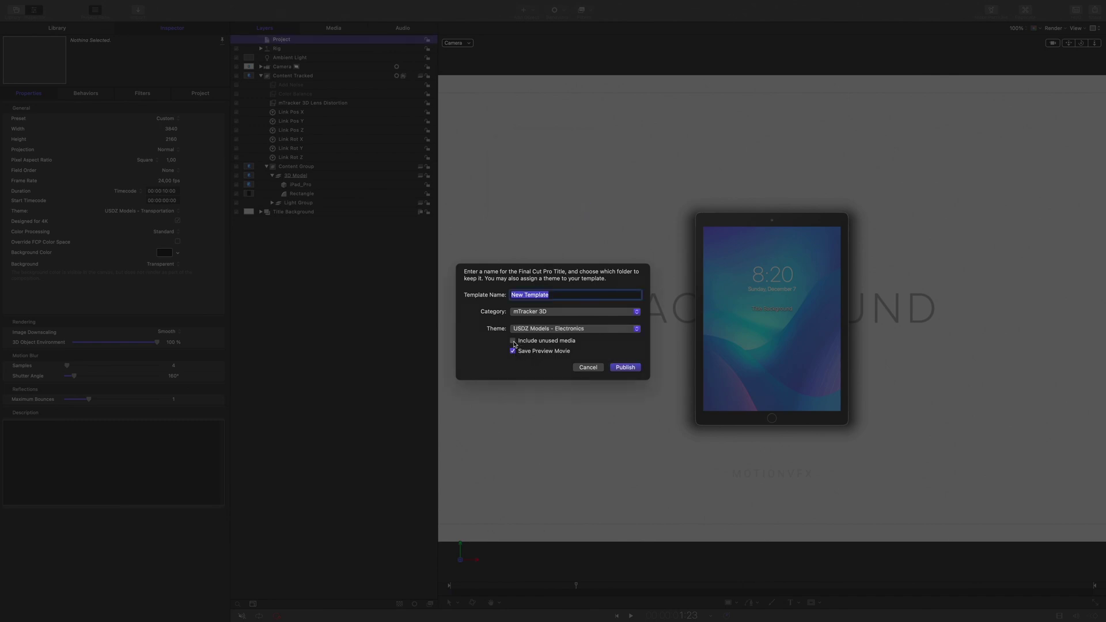
{"action": "key", "text": "BackSpace"}
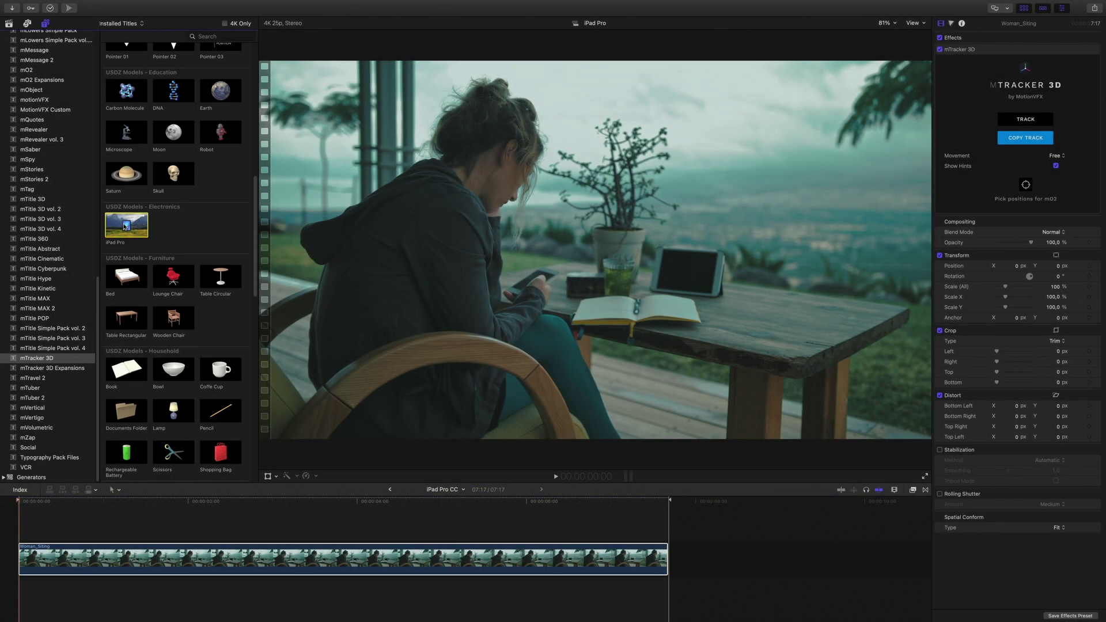
In Final Cut Pro, place the iPad Pro title above the Woman_Siting clip and trim it to the clip's end.
{"action": "left_click_drag", "start_coordinate": [125, 225], "coordinate": [18, 534]}
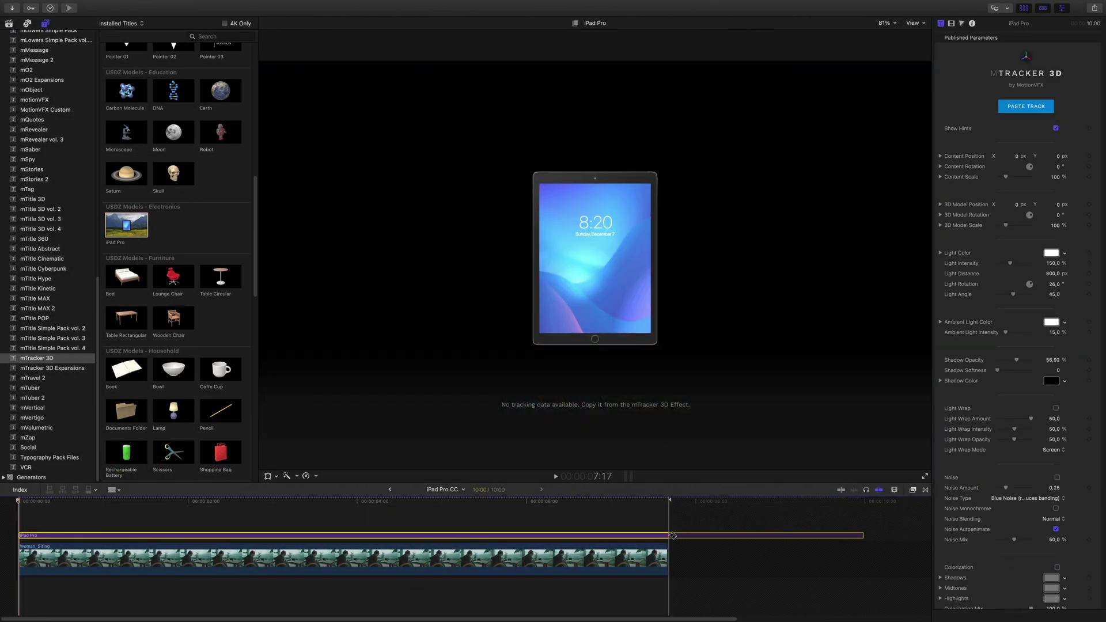
{"action": "key", "text": "super+b"}
{"action": "left_click_drag", "start_coordinate": [696, 518], "coordinate": [714, 554]}
{"action": "key", "text": "Delete"}
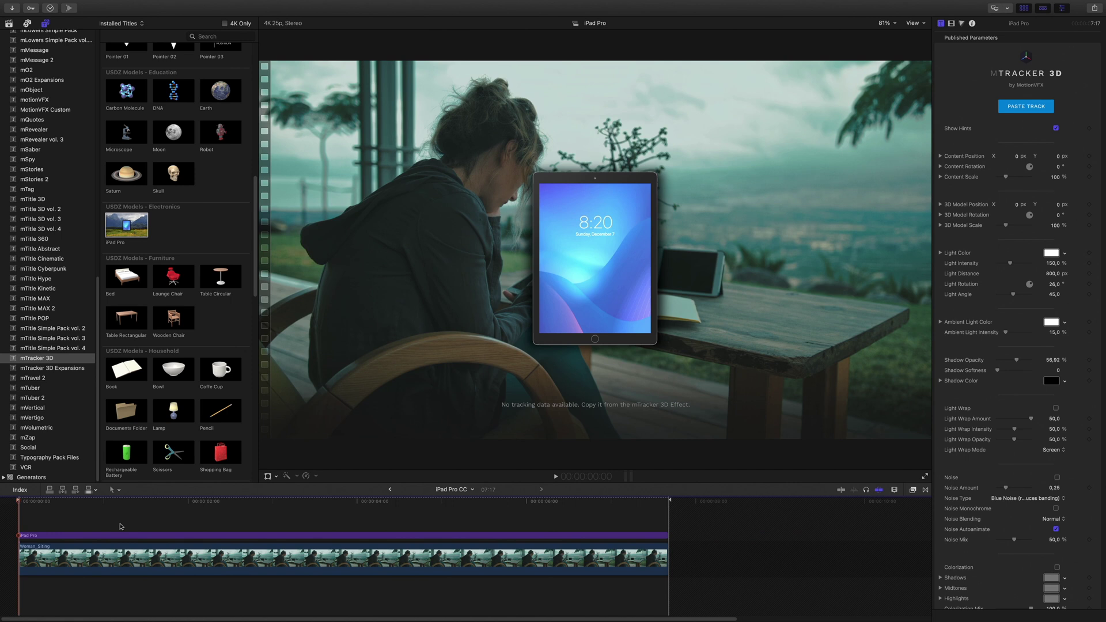
Copy the mTracker 3D tracking data from the Woman_Siting clip and paste it into the iPad Pro title.
{"action": "left_click", "coordinate": [201, 559]}
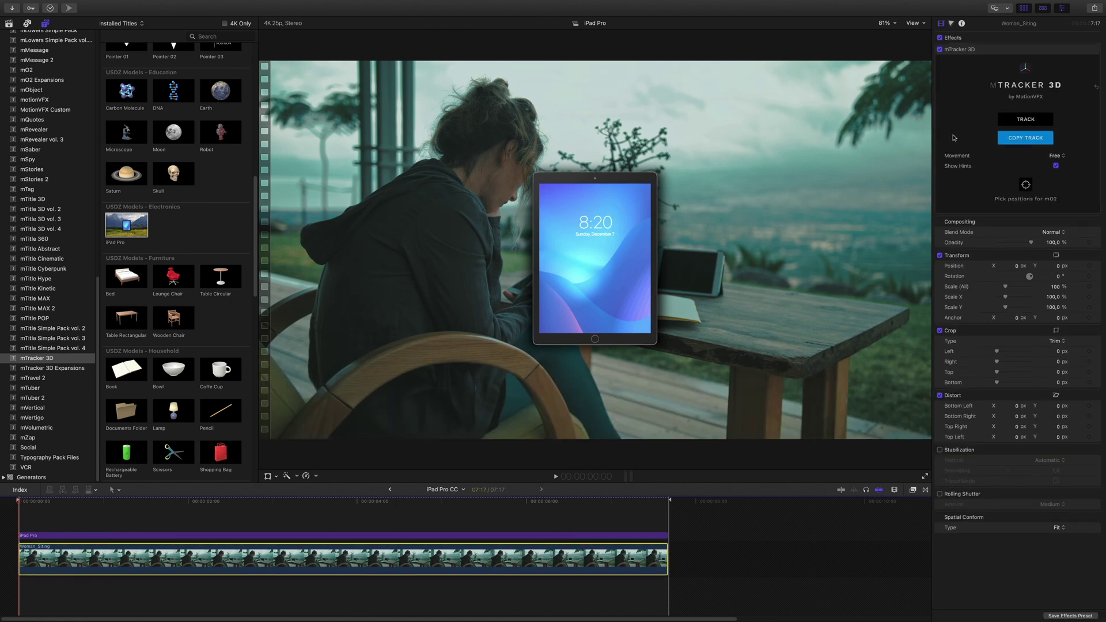
{"action": "left_click", "coordinate": [1029, 138]}
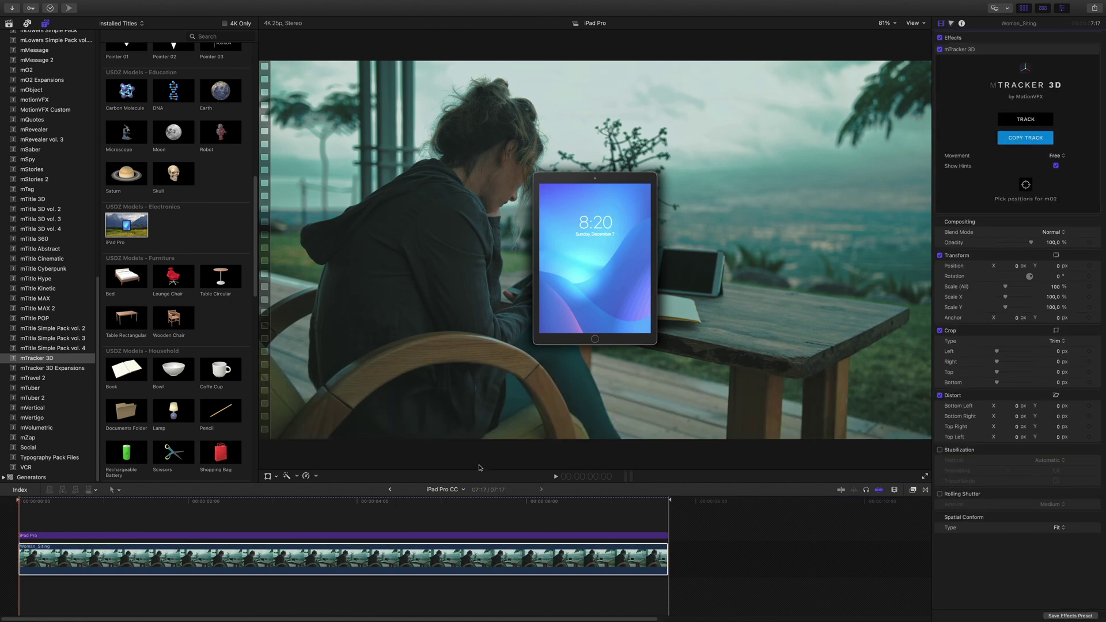
{"action": "left_click", "coordinate": [437, 536]}
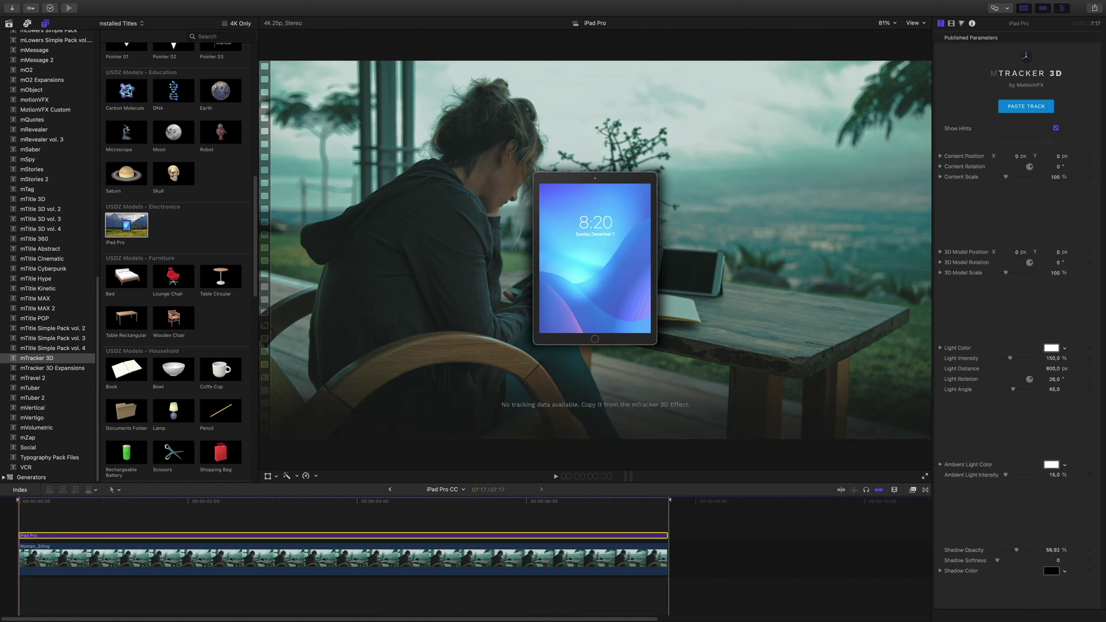
{"action": "left_click", "coordinate": [1027, 107]}
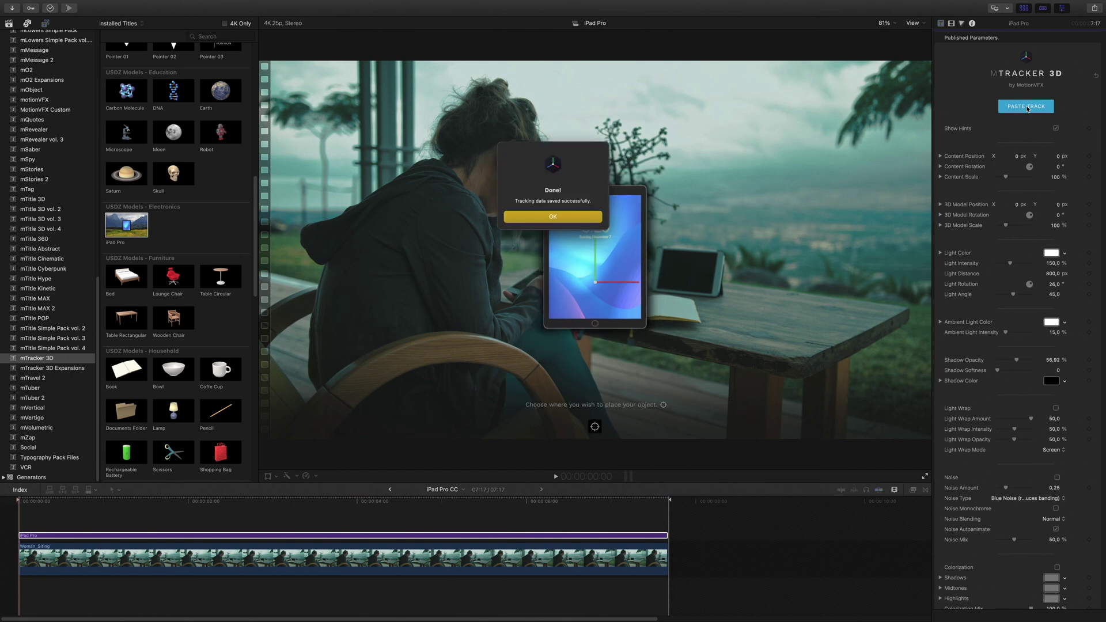
{"action": "left_click", "coordinate": [548, 219]}
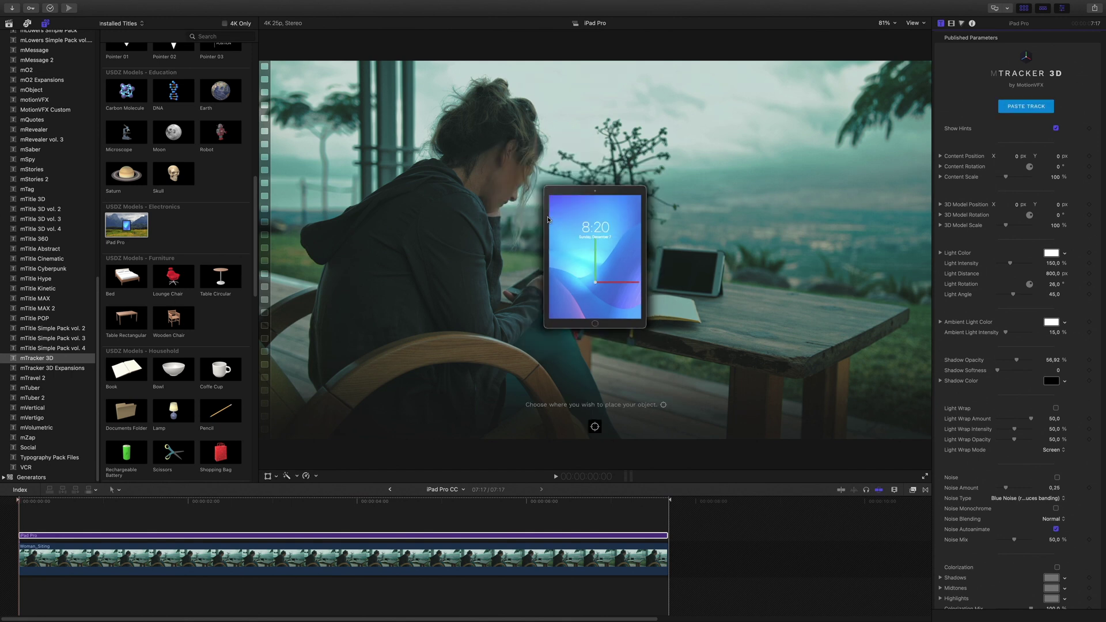
Anchor the iPad to a track point on the tabletop beside the notebook and set its Content Rotation X to -90°.
{"action": "left_click", "coordinate": [594, 427]}
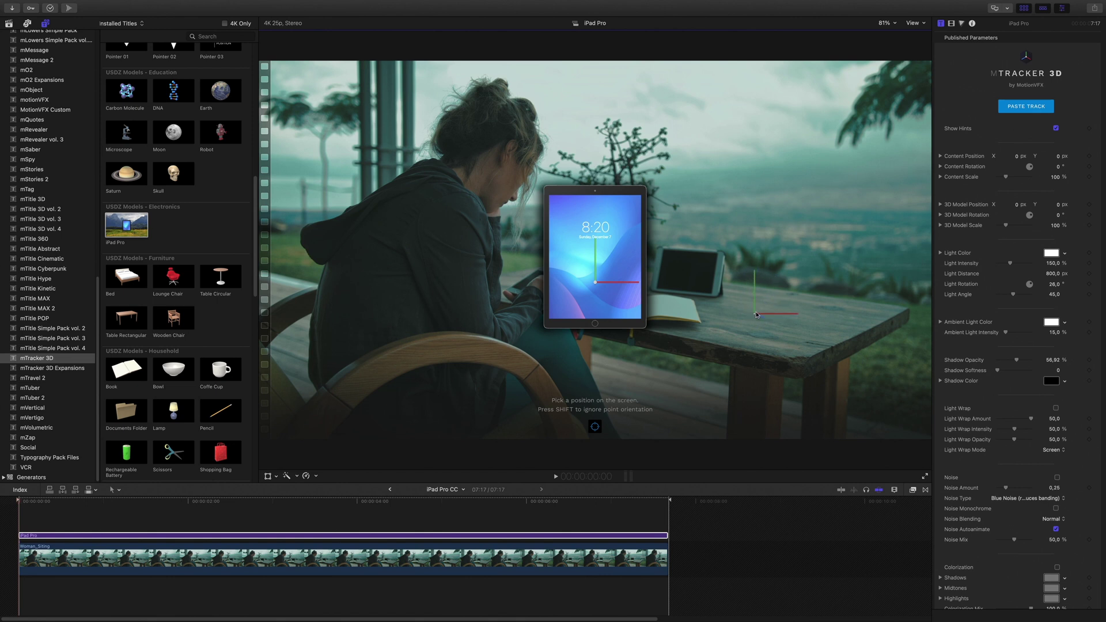
{"action": "left_click", "coordinate": [757, 316]}
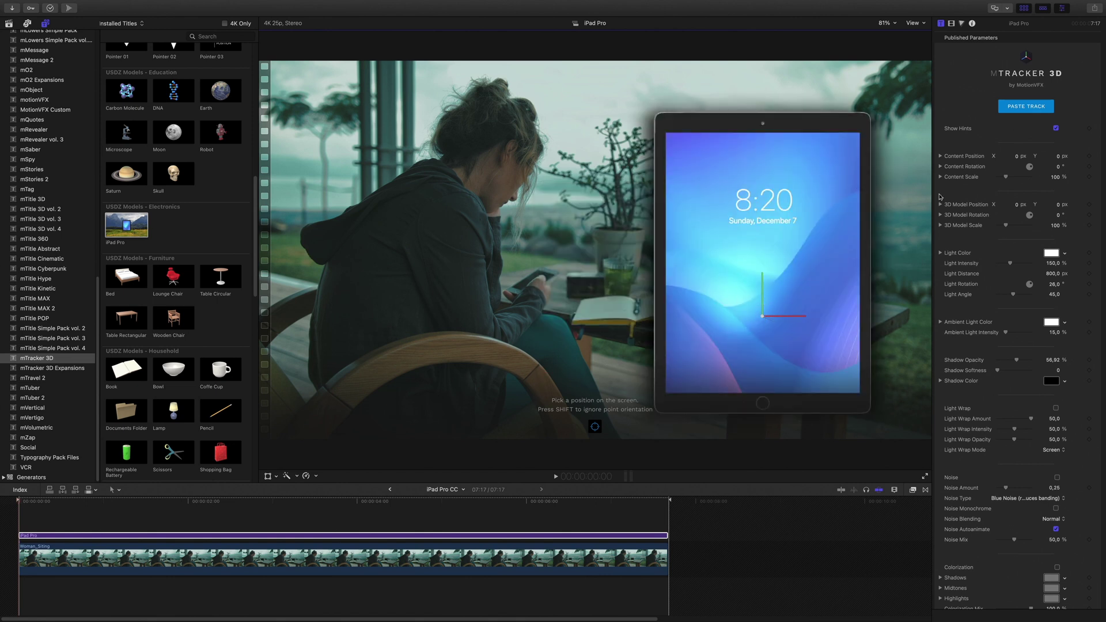
{"action": "left_click", "coordinate": [939, 167]}
{"action": "left_click", "coordinate": [1057, 177]}
{"action": "type", "text": "-90"}
{"action": "key", "text": "Return"}
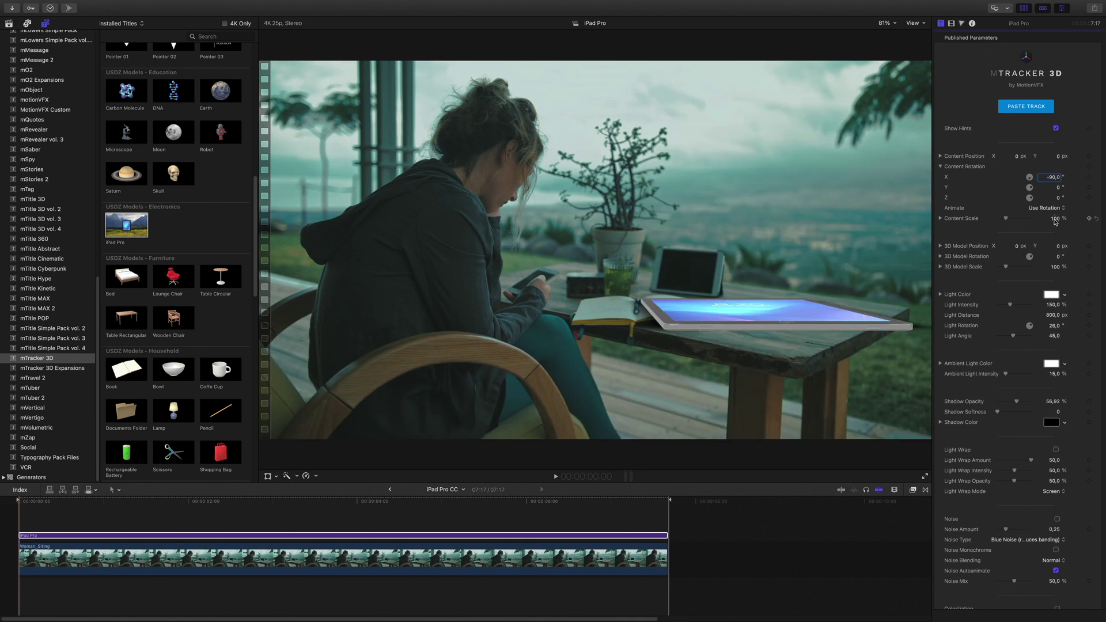
Reduce the iPad's Content Scale to 30 % and fine-tune it to about 35 %.
{"action": "left_click", "coordinate": [1055, 219]}
{"action": "type", "text": "30"}
{"action": "key", "text": "Return"}
{"action": "left_click", "coordinate": [940, 218]}
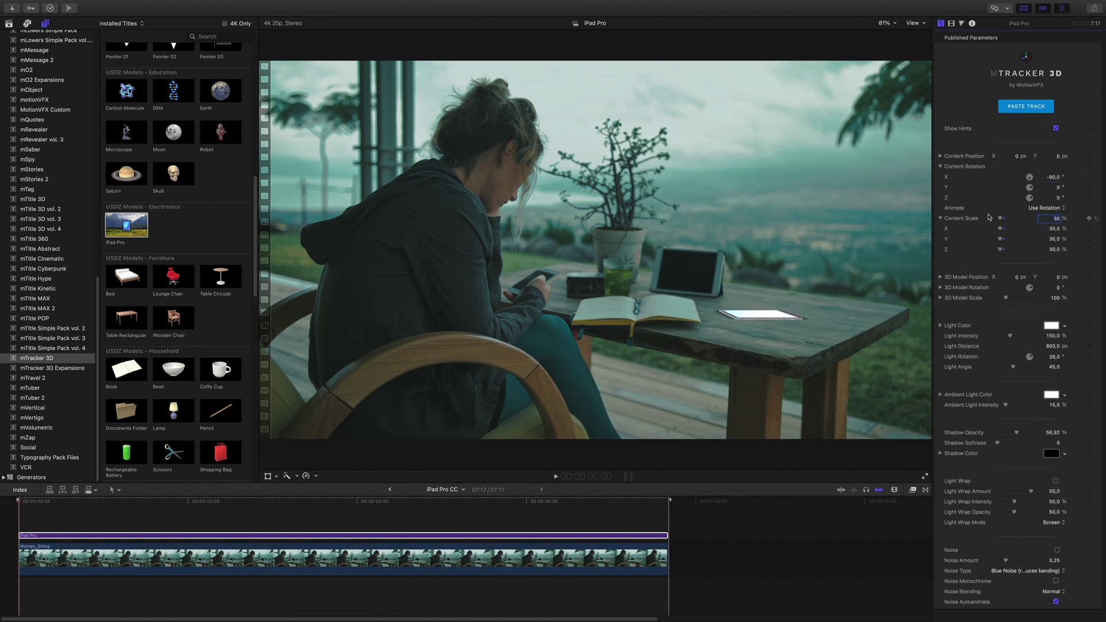
{"action": "left_click", "coordinate": [941, 219]}
Set Content Rotation to X -87° and Y -7°, and adjust Content Position to X 0,1 px and Z 0,99 px.
{"action": "left_click", "coordinate": [1054, 177]}
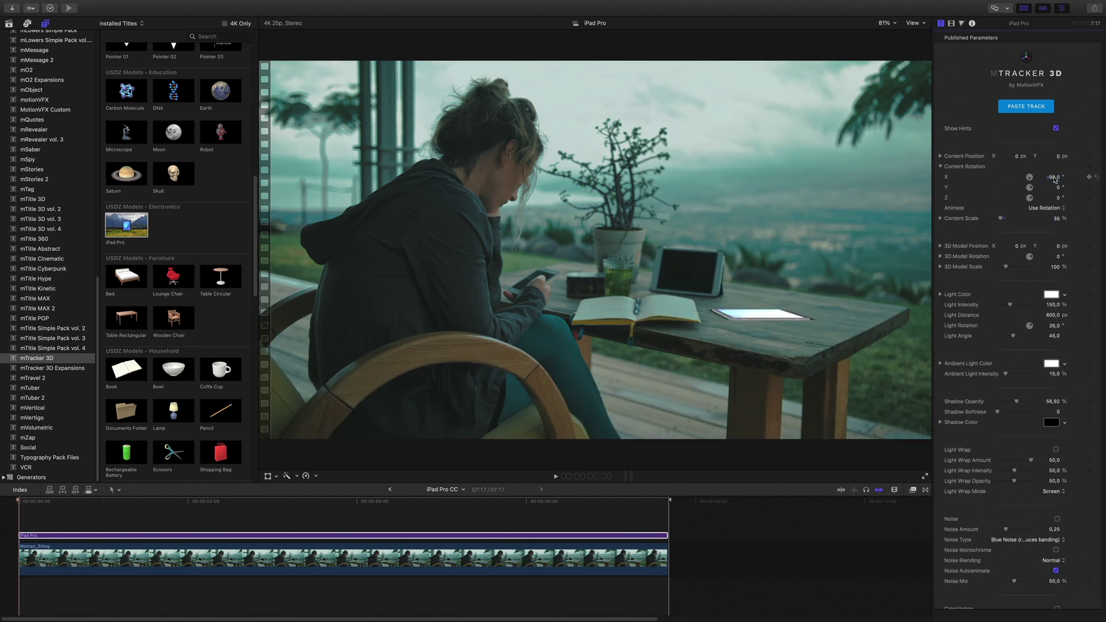
{"action": "type", "text": "-87"}
{"action": "key", "text": "Return"}
{"action": "mouse_move", "coordinate": [1058, 186]}
{"action": "left_mouse_down"}
{"action": "mouse_move", "coordinate": [1058, 166]}
{"action": "mouse_move", "coordinate": [1058, 184]}
{"action": "left_mouse_up"}
{"action": "left_click", "coordinate": [941, 157]}
Reduce the Light Angle to 5,0 and set both Light Intensity and Ambient Light Intensity to 0 %.
{"action": "left_click_drag", "start_coordinate": [994, 369], "coordinate": [986, 368]}
{"action": "left_click_drag", "start_coordinate": [1010, 336], "coordinate": [984, 338]}
{"action": "left_click_drag", "start_coordinate": [1005, 405], "coordinate": [979, 408]}
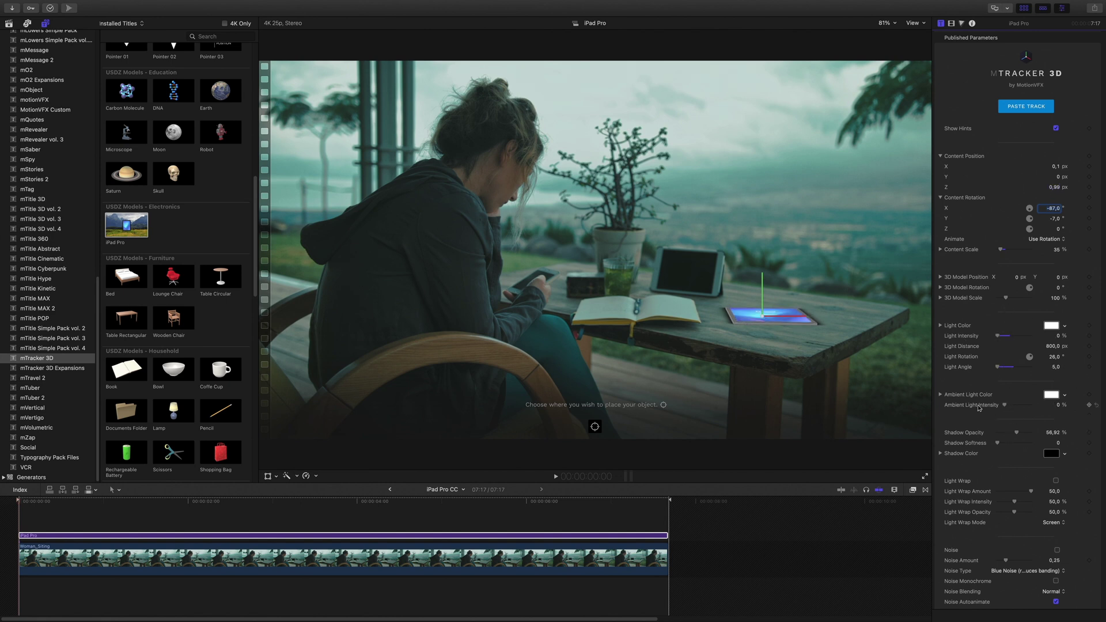
Set the iPad's Content Rotation X to -86° and fine-tune it to -85°.
{"action": "scroll", "coordinate": [1018, 434], "scroll_direction": "down", "scroll_amount": 5}
{"action": "scroll", "coordinate": [1017, 435], "scroll_direction": "up", "scroll_amount": 4}
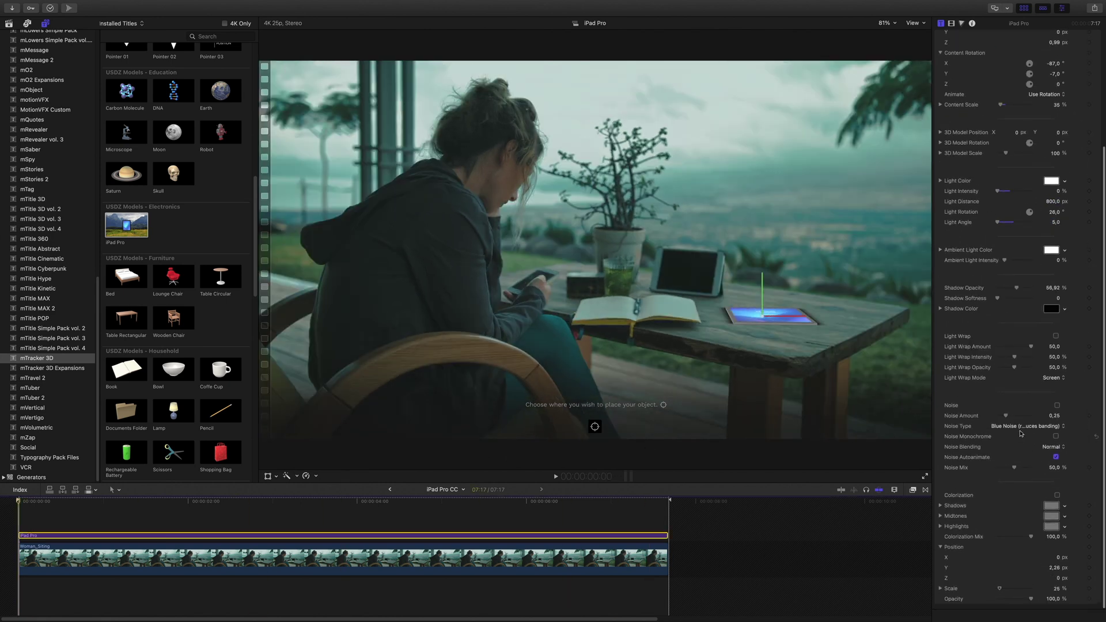
{"action": "left_click", "coordinate": [1050, 172]}
{"action": "type", "text": "-86"}
{"action": "key", "text": "Return"}
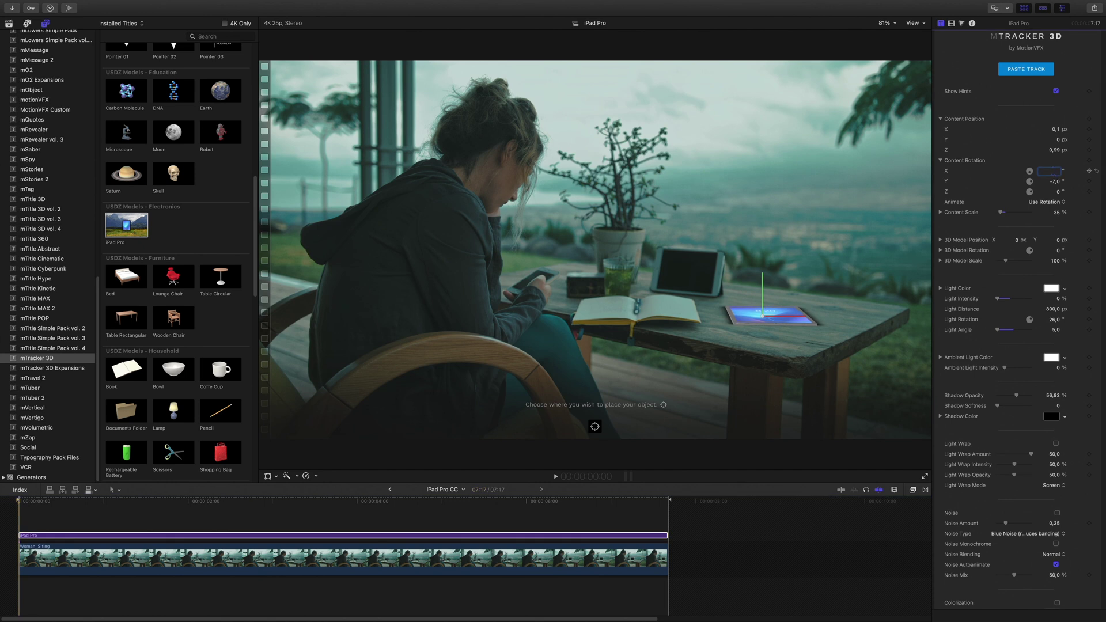
{"action": "left_click_drag", "start_coordinate": [1050, 171], "coordinate": [1050, 169]}
Enable Colorization on the iPad title and set its Shadows and Midtones colors to dark gray.
{"action": "scroll", "coordinate": [967, 393], "scroll_direction": "down", "scroll_amount": 4}
{"action": "left_click", "coordinate": [1056, 495]}
{"action": "left_click", "coordinate": [1052, 505]}
{"action": "left_click", "coordinate": [1075, 156]}
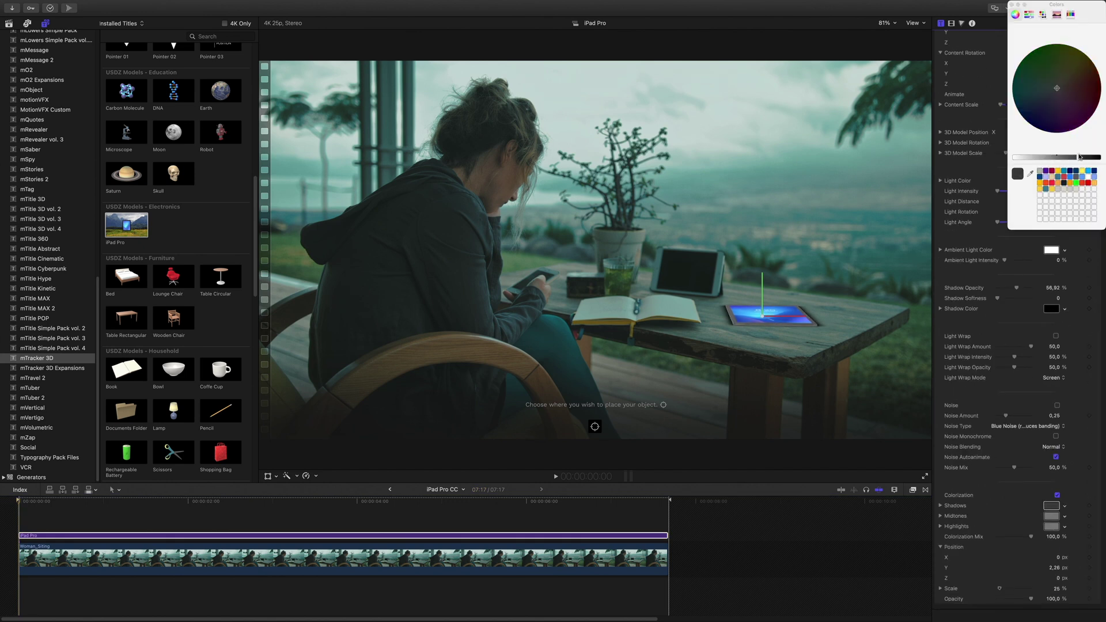
{"action": "left_click", "coordinate": [1013, 4]}
{"action": "left_click", "coordinate": [1051, 516]}
{"action": "left_click", "coordinate": [1074, 156]}
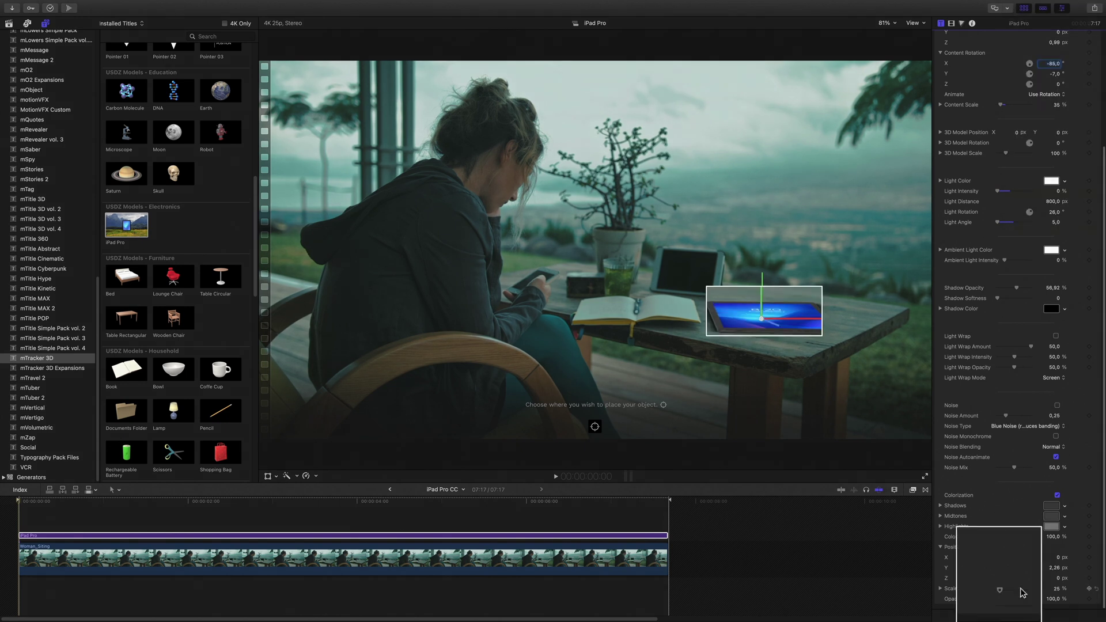
Adjust the shadow rectangle to Position X -0,4 px and Y 0,86 px, Scale 24 % and Opacity about 45 %.
{"action": "left_click_drag", "start_coordinate": [1084, 544], "coordinate": [1085, 548]}
{"action": "left_click_drag", "start_coordinate": [1033, 606], "coordinate": [1021, 614]}
{"action": "left_click_drag", "start_coordinate": [1088, 595], "coordinate": [1088, 599]}
{"action": "left_click_drag", "start_coordinate": [1082, 559], "coordinate": [1082, 565]}
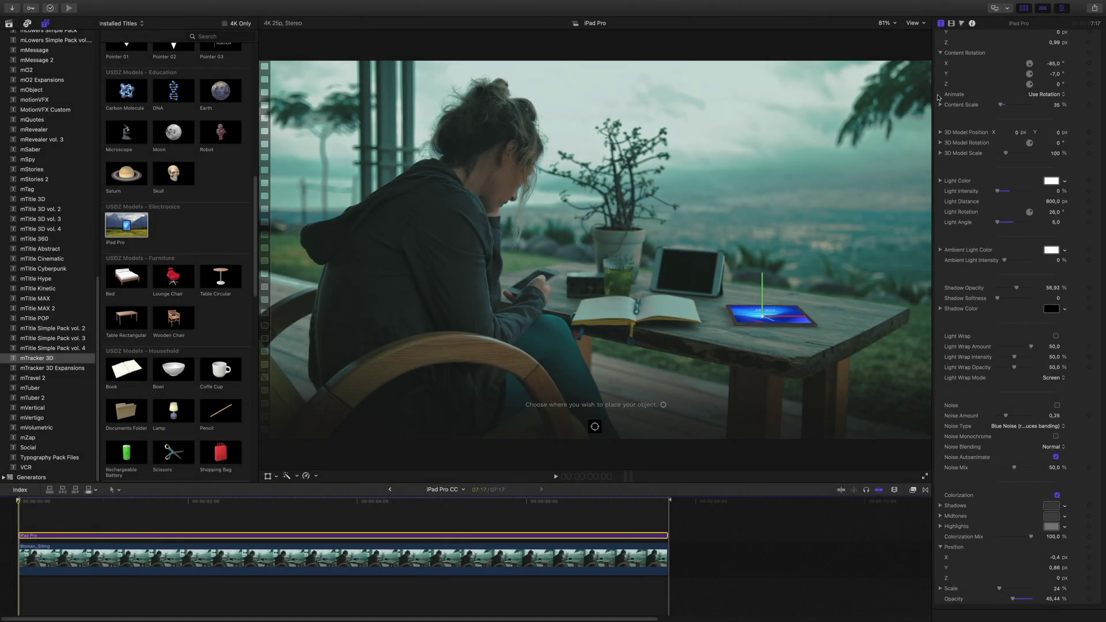
Add a Color Wheels correction to the iPad title and slightly lower its Master saturation.
{"action": "left_click", "coordinate": [962, 23]}
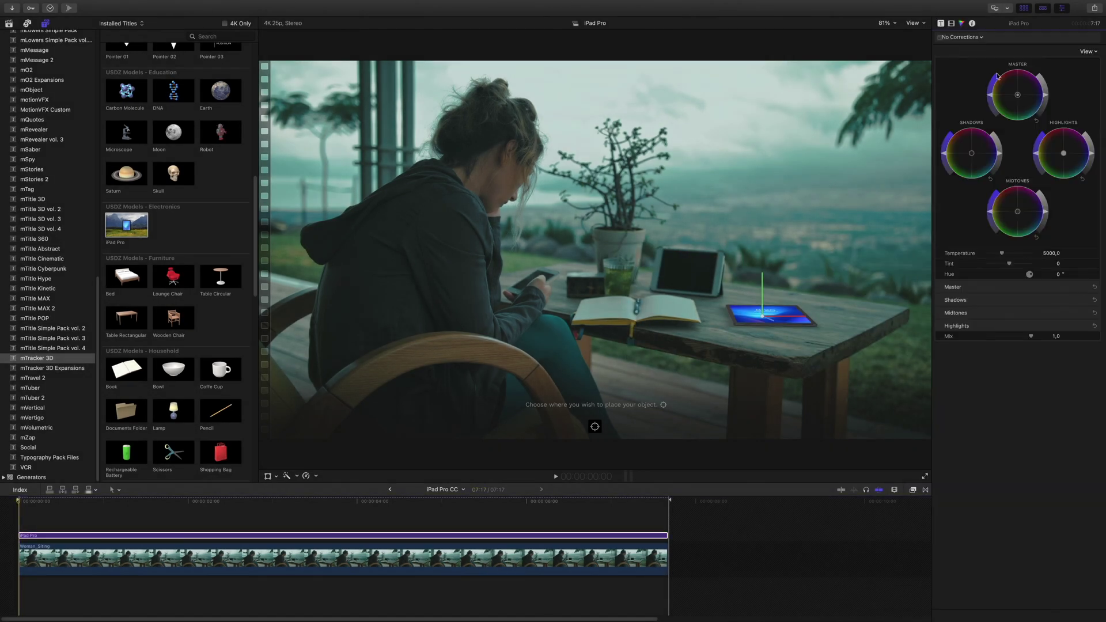
{"action": "left_click_drag", "start_coordinate": [990, 96], "coordinate": [992, 102]}
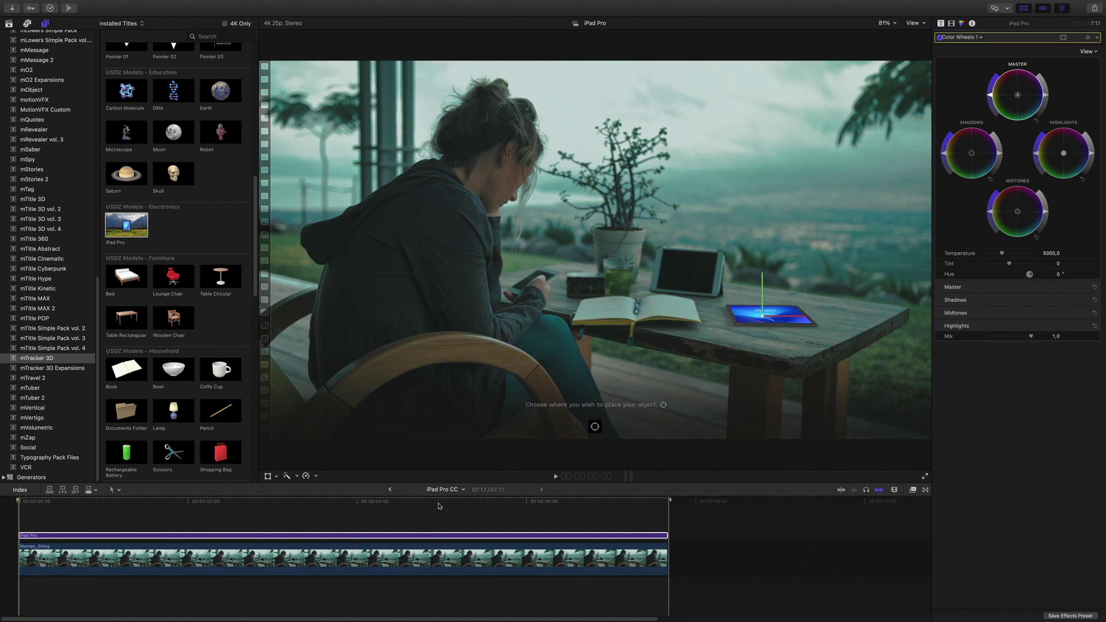
Turn the iPad Pro title into a new compound clip named iPad Pro Sat.
{"action": "right_click", "coordinate": [420, 539]}
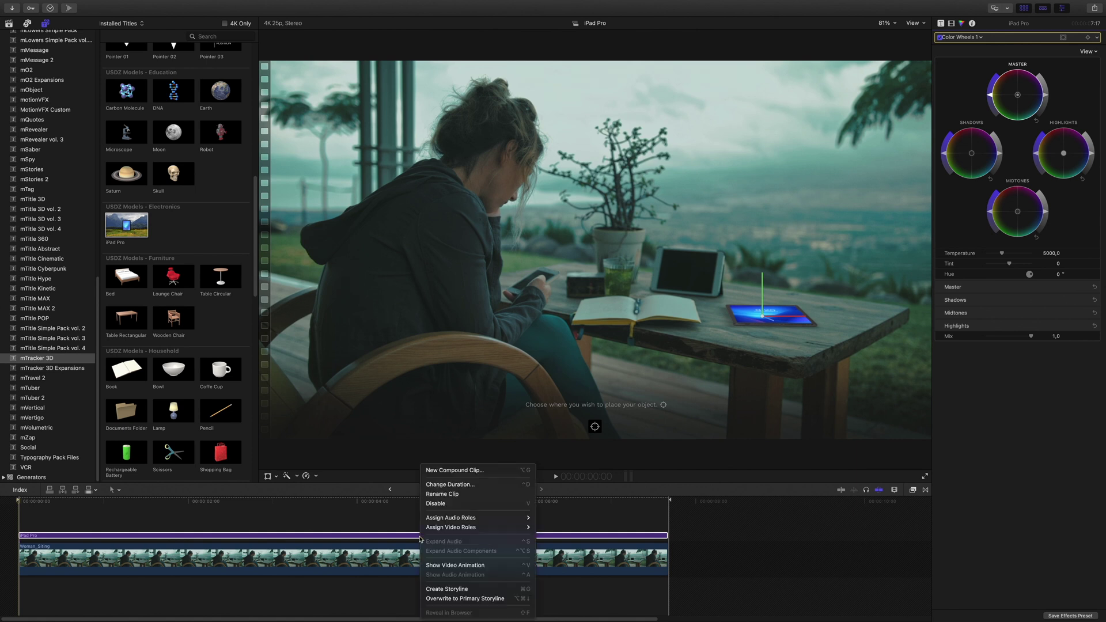
{"action": "left_click", "coordinate": [448, 471]}
{"action": "key", "text": "Right"}
{"action": "key", "text": "BackSpace"}
{"action": "key", "text": "BackSpace"}
{"action": "key", "text": "BackSpace"}
{"action": "type", "text": "Sat"}
{"action": "key", "text": "Return"}
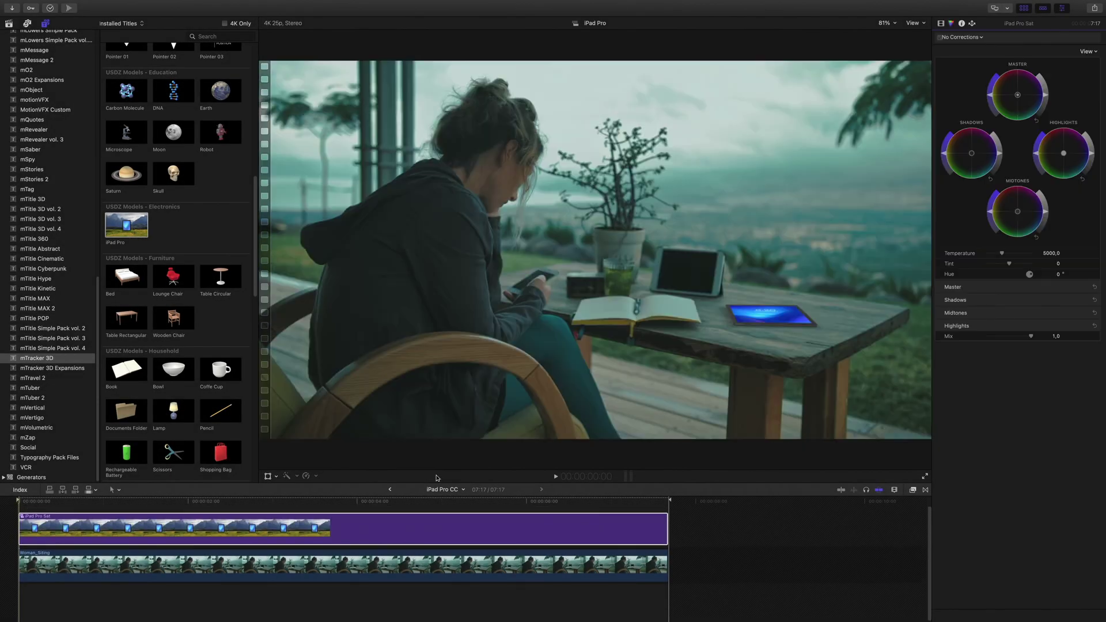
Lower the compound clip's Master saturation with Color Wheels and add Hue/Saturation Curves, sampling the iPad screen's blue for Hue vs Sat.
{"action": "key", "text": "super+6"}
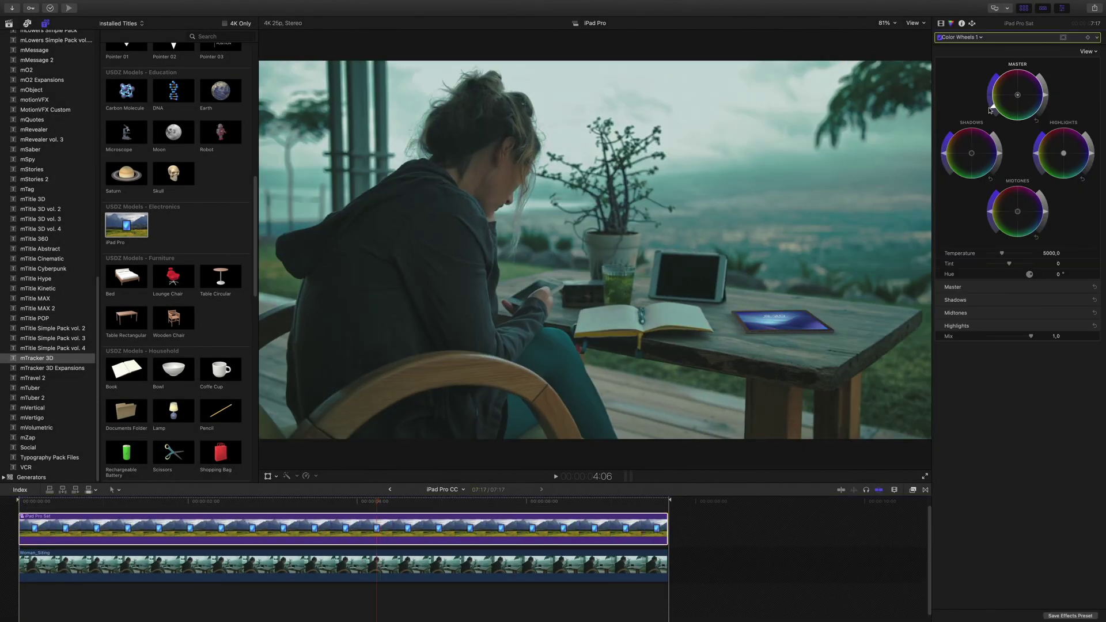
{"action": "left_click_drag", "start_coordinate": [1016, 102], "coordinate": [1011, 110]}
{"action": "left_click", "coordinate": [966, 38]}
{"action": "left_click", "coordinate": [980, 107]}
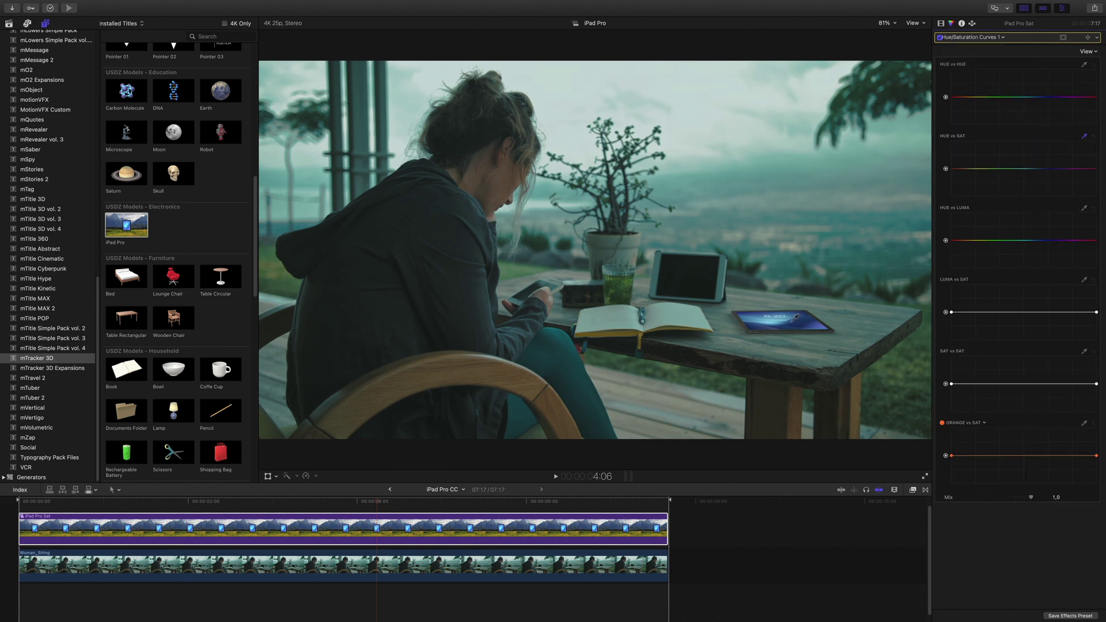
{"action": "left_click", "coordinate": [794, 320]}
{"action": "left_click", "coordinate": [1041, 170]}
Combine the iPad Pro Sat and Woman_Sitting clips into a compound clip named iPad Pro Color Correction.
{"action": "left_click_drag", "start_coordinate": [687, 520], "coordinate": [594, 560]}
{"action": "right_click", "coordinate": [471, 537]}
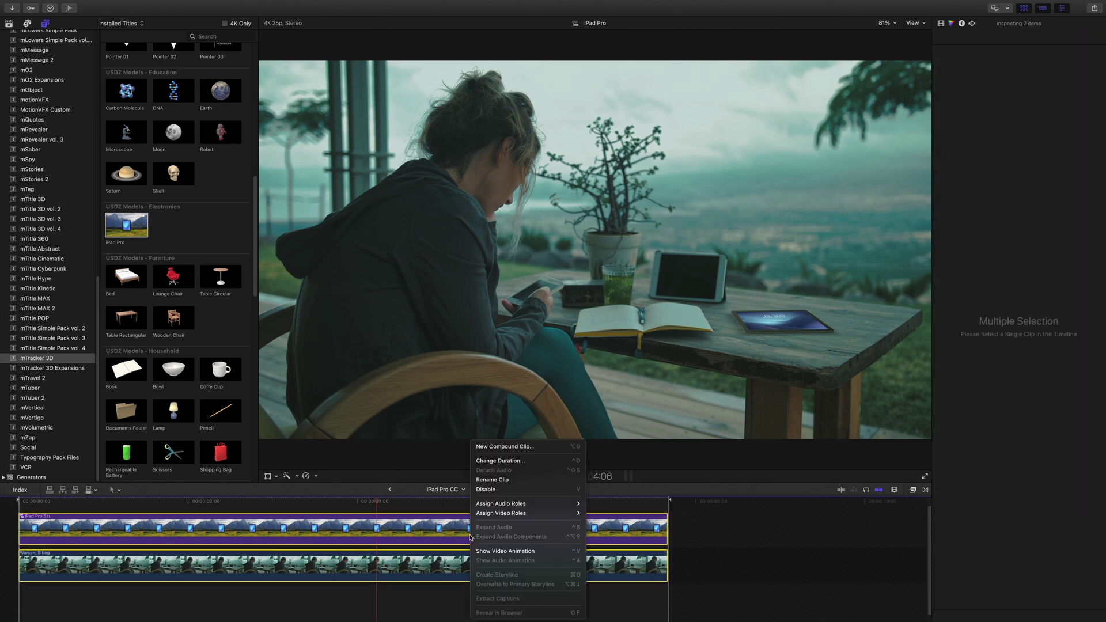
{"action": "left_click", "coordinate": [494, 448]}
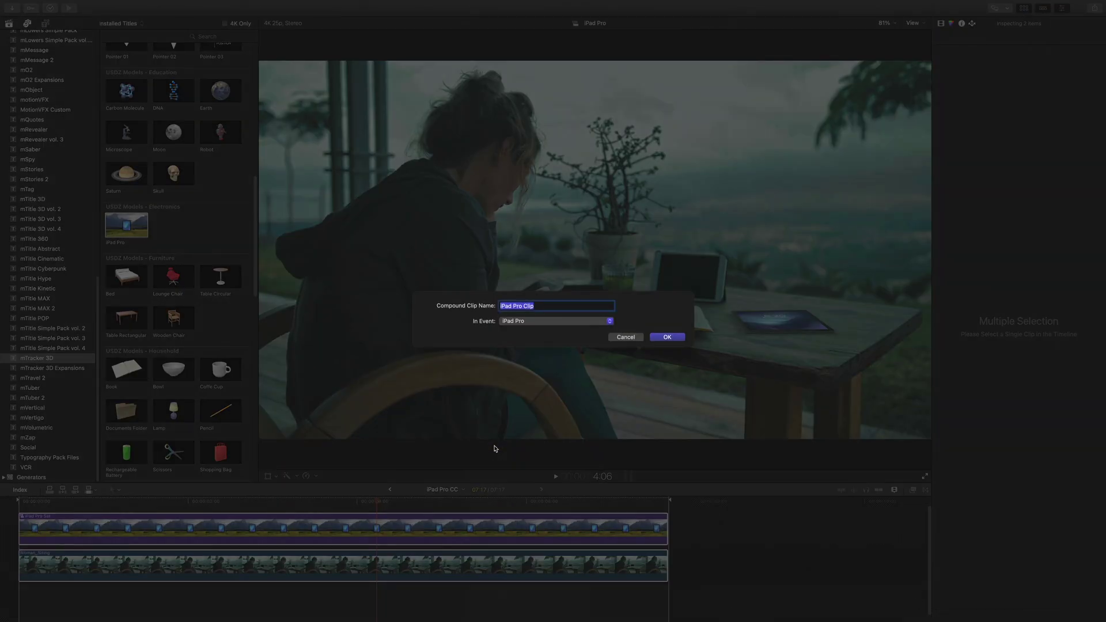
{"action": "key", "text": "Right"}
{"action": "key", "text": "BackSpace"}
{"action": "key", "text": "BackSpace"}
{"action": "key", "text": "BackSpace"}
{"action": "key", "text": "Return"}
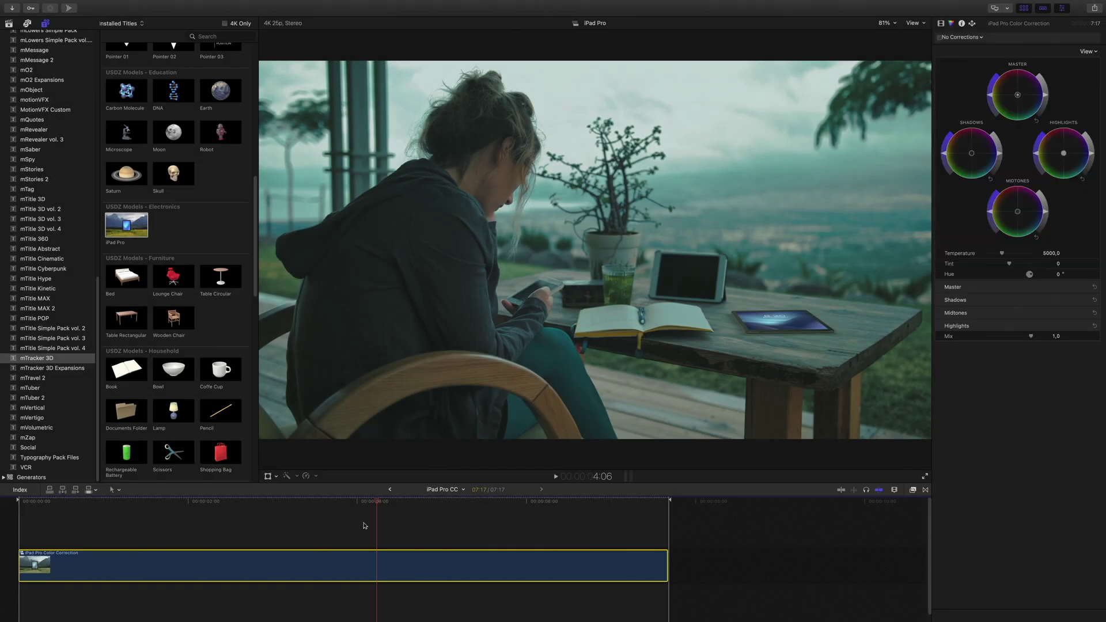
Apply the Country effect from the mFilmLook collection to the iPad Pro Color Correction clip.
{"action": "key", "text": "super+5"}
{"action": "scroll", "coordinate": [805, 569], "scroll_direction": "up", "scroll_amount": 3}
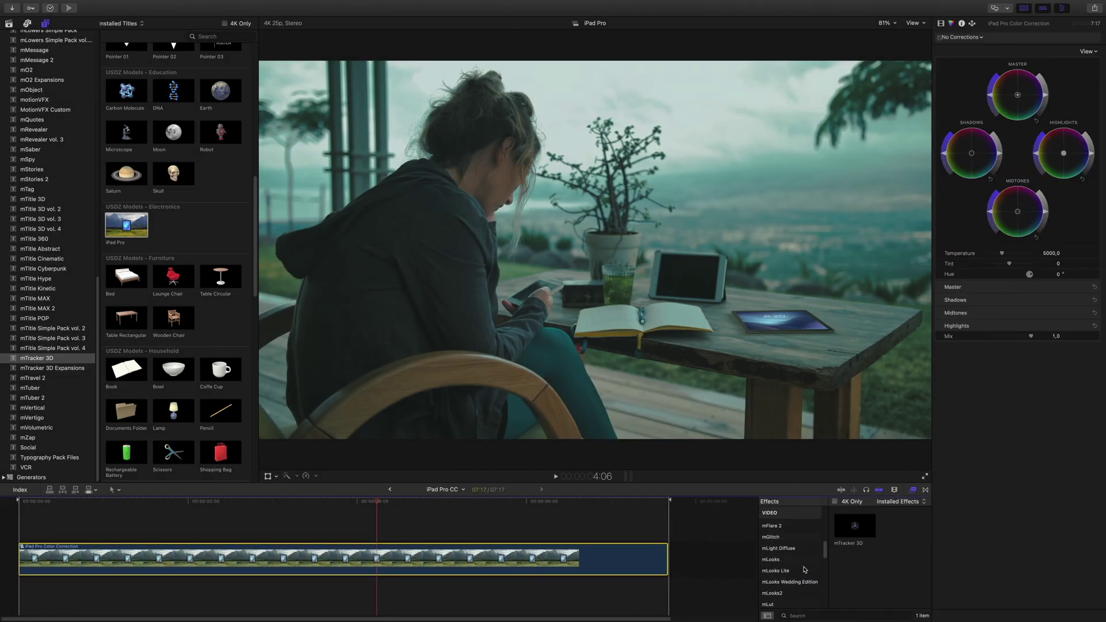
{"action": "left_click", "coordinate": [785, 565]}
{"action": "scroll", "coordinate": [853, 571], "scroll_direction": "down", "scroll_amount": 8}
{"action": "left_click_drag", "start_coordinate": [854, 533], "coordinate": [599, 561]}
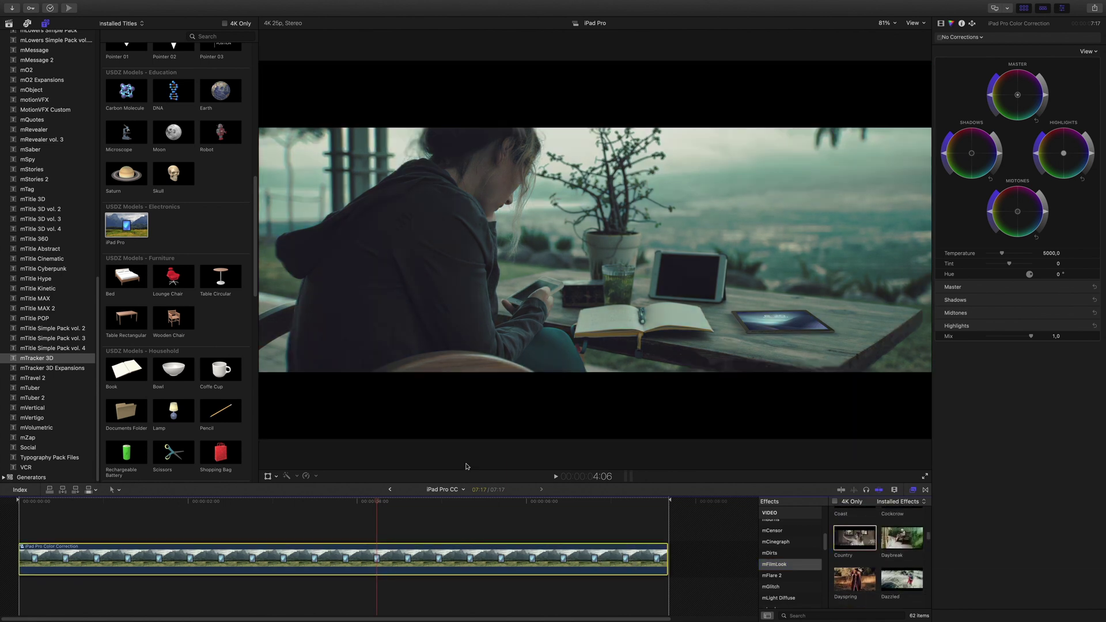
Set the Country effect's letterbox aspect to 2,0, grain intensity to 0,38 and saturation to 0,92, and play the result.
{"action": "left_click", "coordinate": [940, 24]}
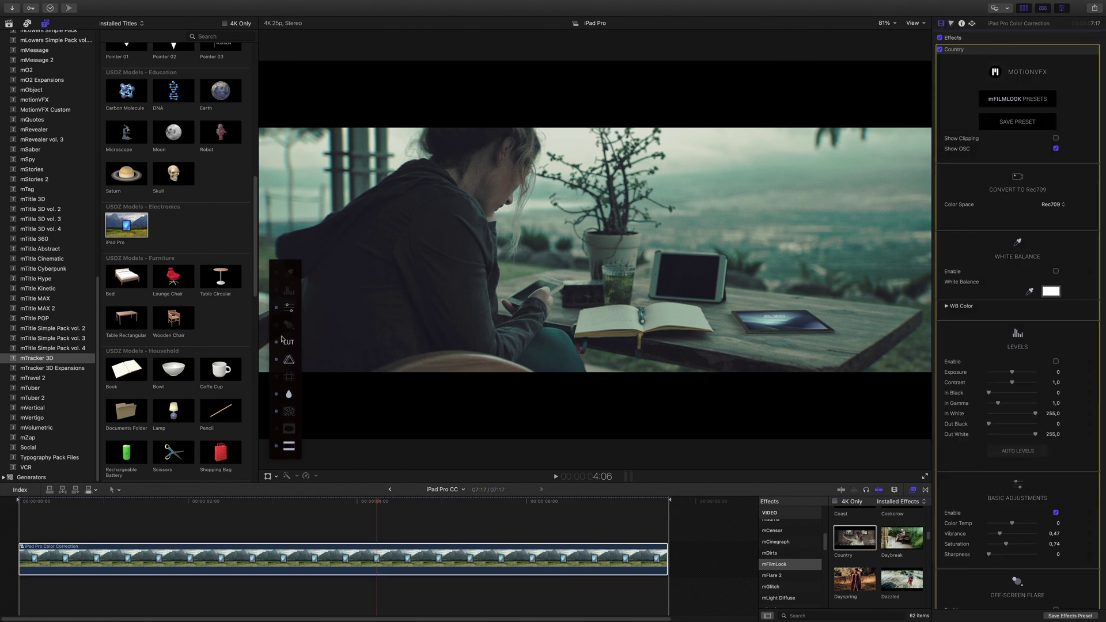
{"action": "left_click", "coordinate": [289, 446]}
{"action": "left_click_drag", "start_coordinate": [597, 374], "coordinate": [596, 419]}
{"action": "left_click", "coordinate": [288, 411]}
{"action": "left_click_drag", "start_coordinate": [513, 433], "coordinate": [519, 433]}
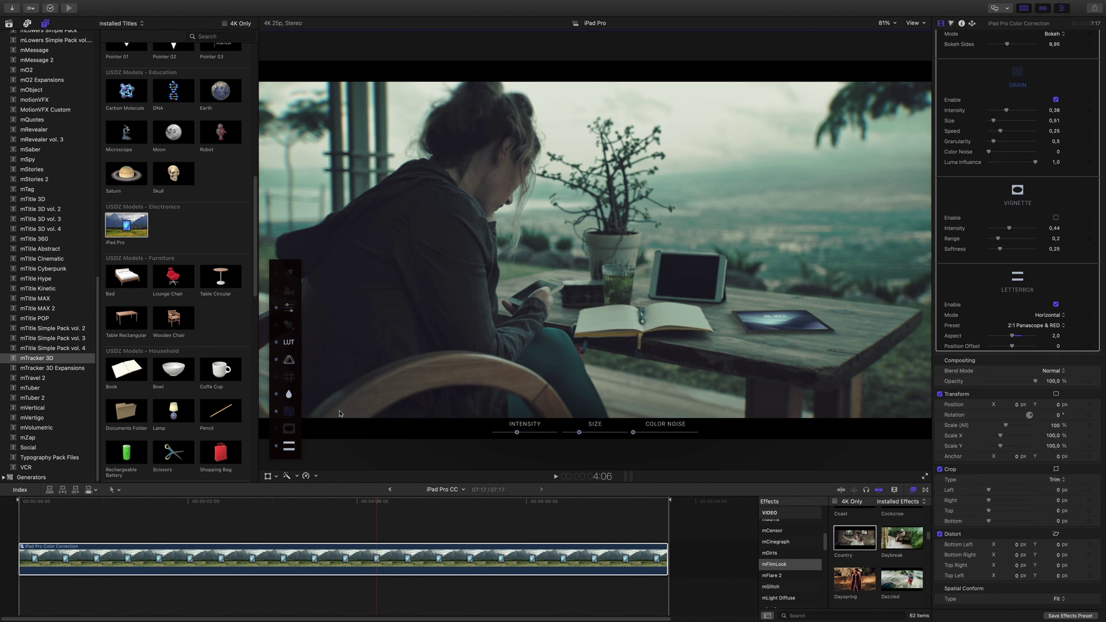
{"action": "left_click", "coordinate": [288, 395]}
{"action": "left_click", "coordinate": [289, 307]}
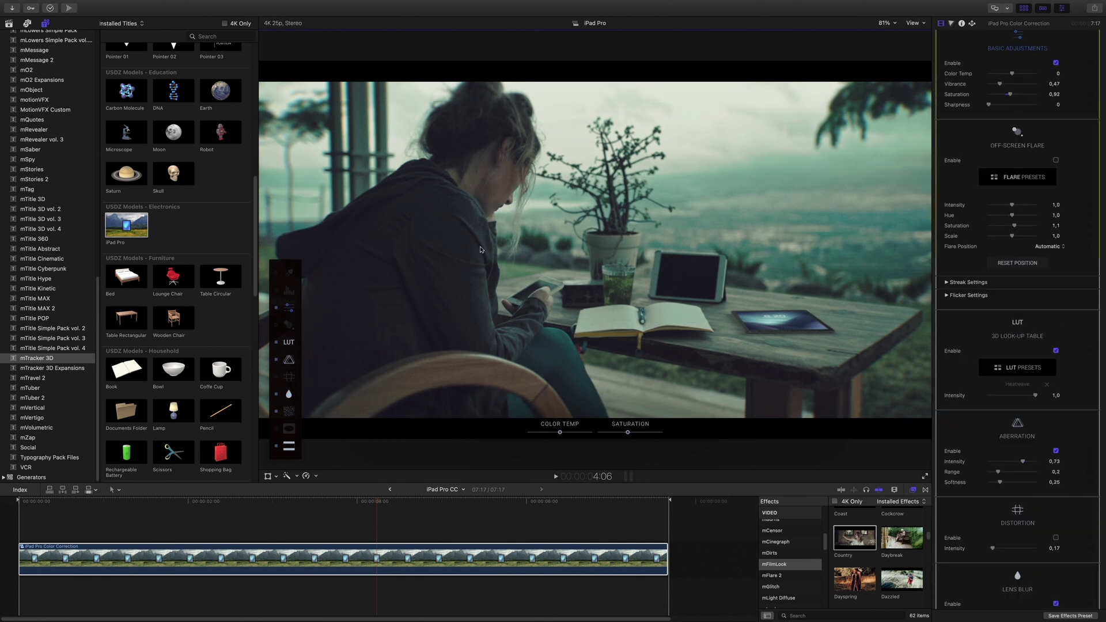
{"action": "key", "text": "space"}
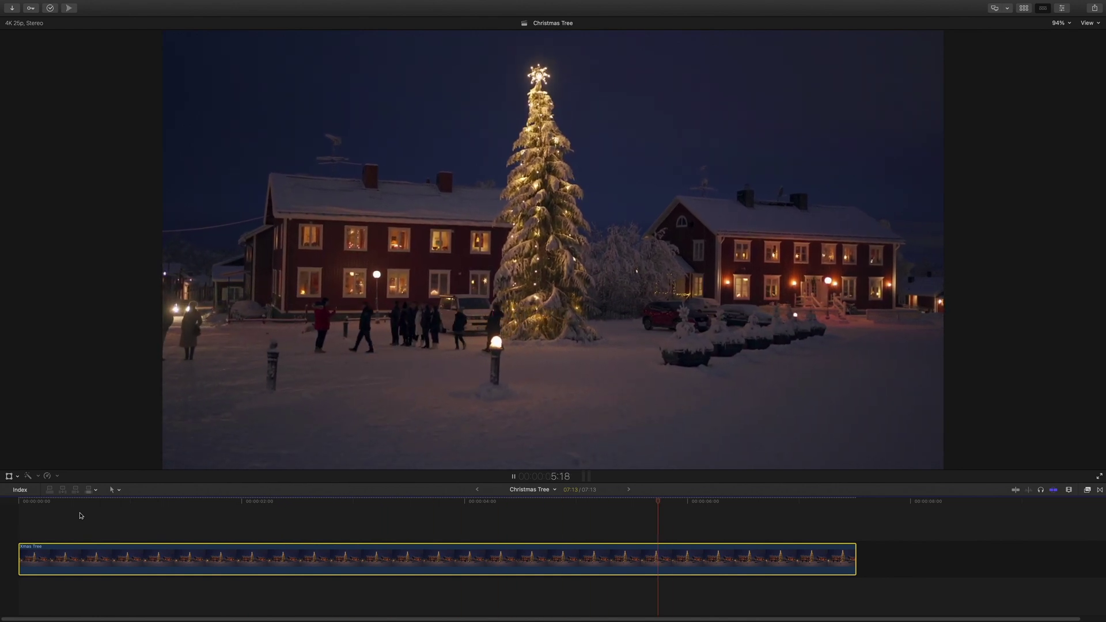
Return the Christmas Tree project to its start and preview mTracker 3D's Dust, Fog and Particles titles.
{"action": "key", "text": "space"}
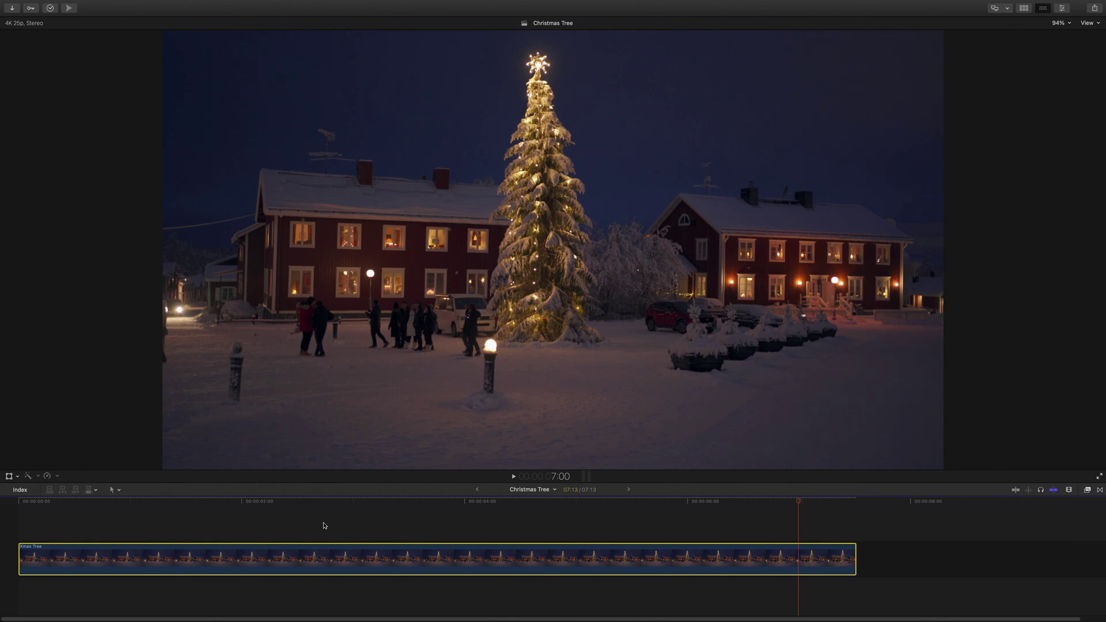
{"action": "left_click_drag", "start_coordinate": [805, 503], "coordinate": [19, 505]}
{"action": "left_click", "coordinate": [1025, 9]}
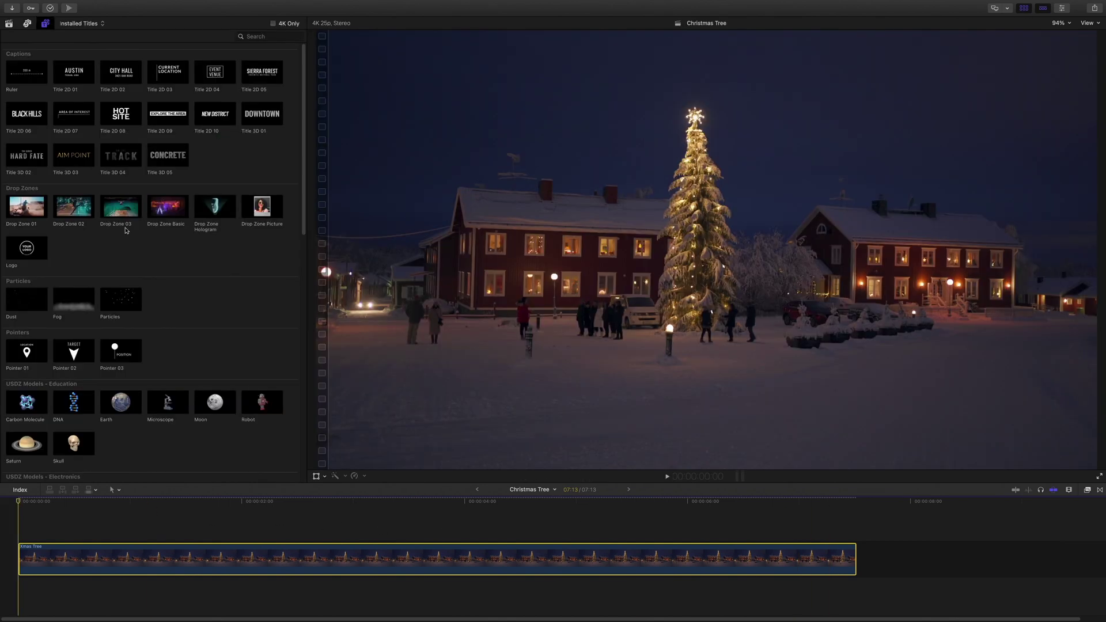
{"action": "scroll", "coordinate": [125, 231], "scroll_direction": "down", "scroll_amount": 3}
{"action": "left_click", "coordinate": [29, 212]}
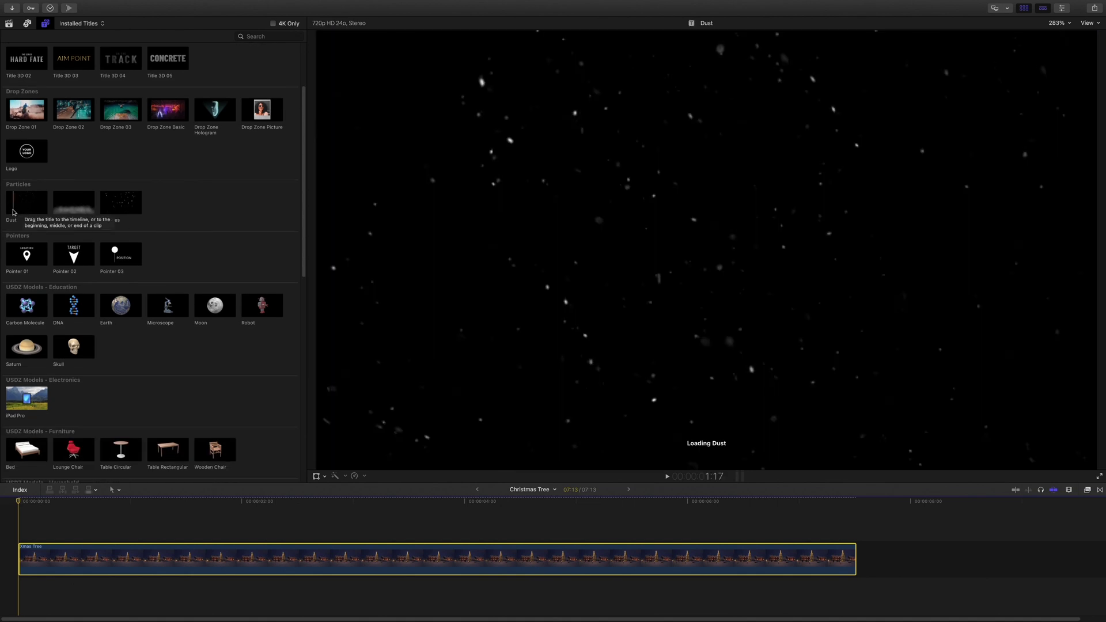
{"action": "left_click", "coordinate": [84, 210]}
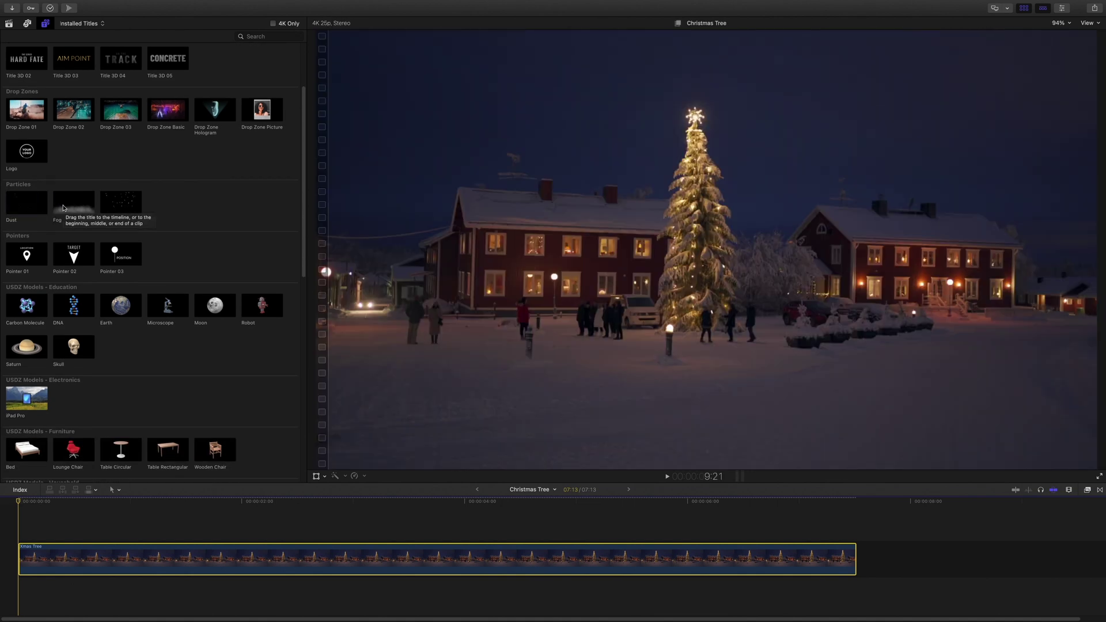
{"action": "left_click", "coordinate": [113, 208]}
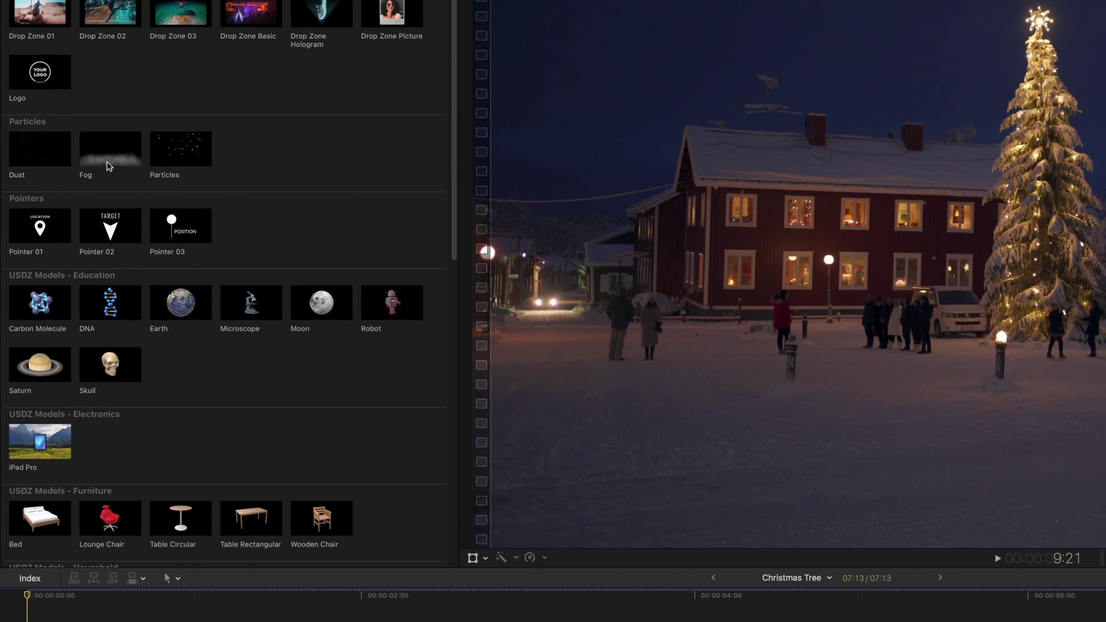
Reveal the Fog particle title's template file in Finder.
{"action": "left_click", "coordinate": [66, 200]}
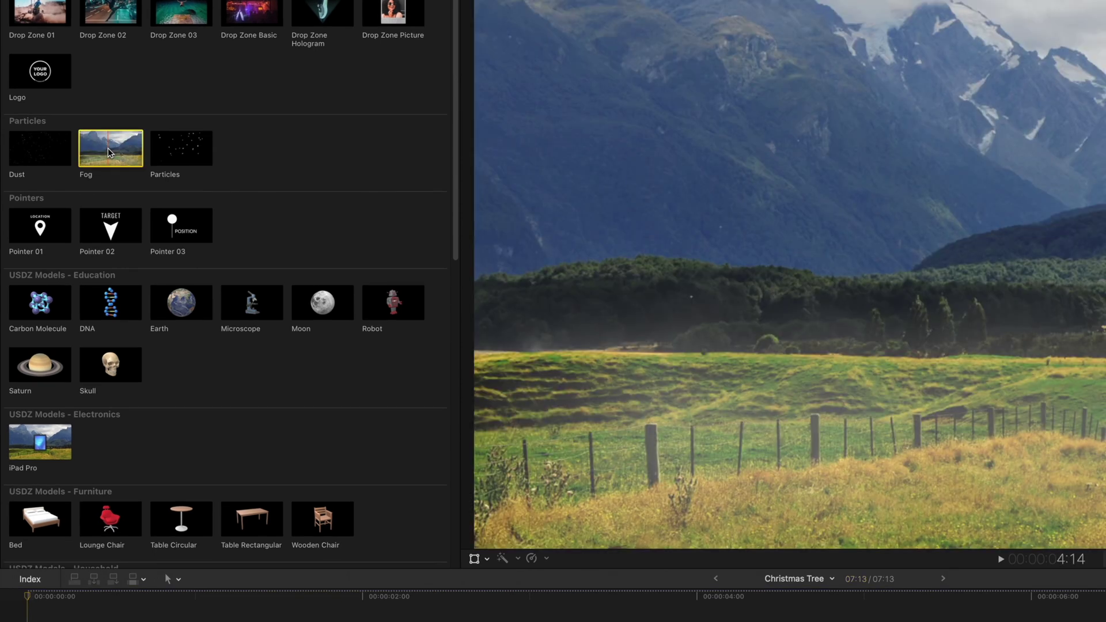
{"action": "right_click", "coordinate": [108, 147]}
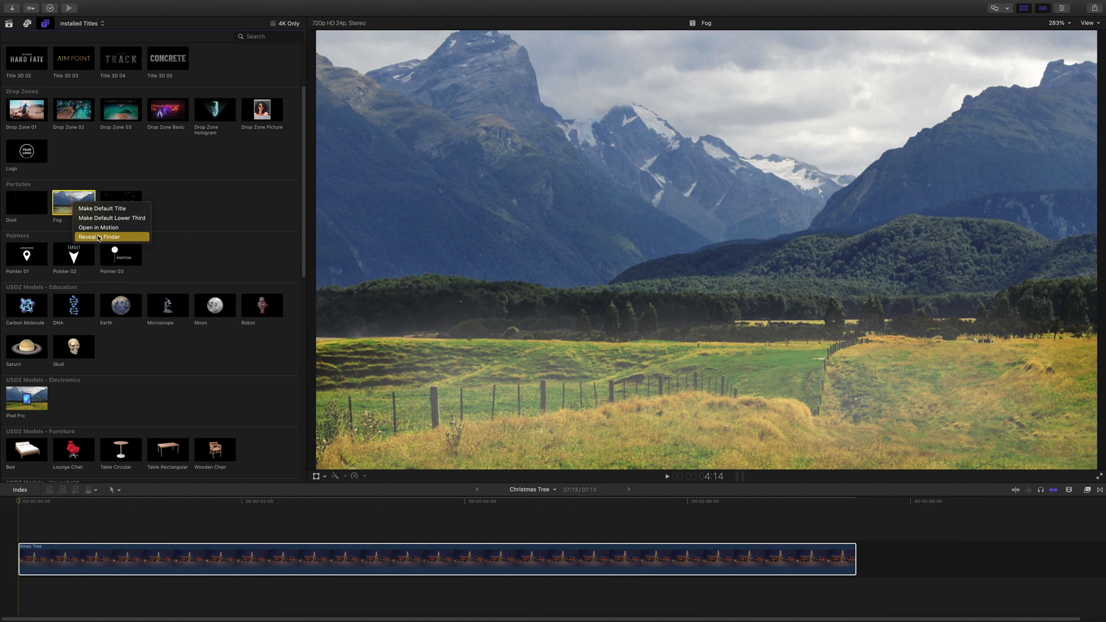
{"action": "left_click", "coordinate": [98, 238]}
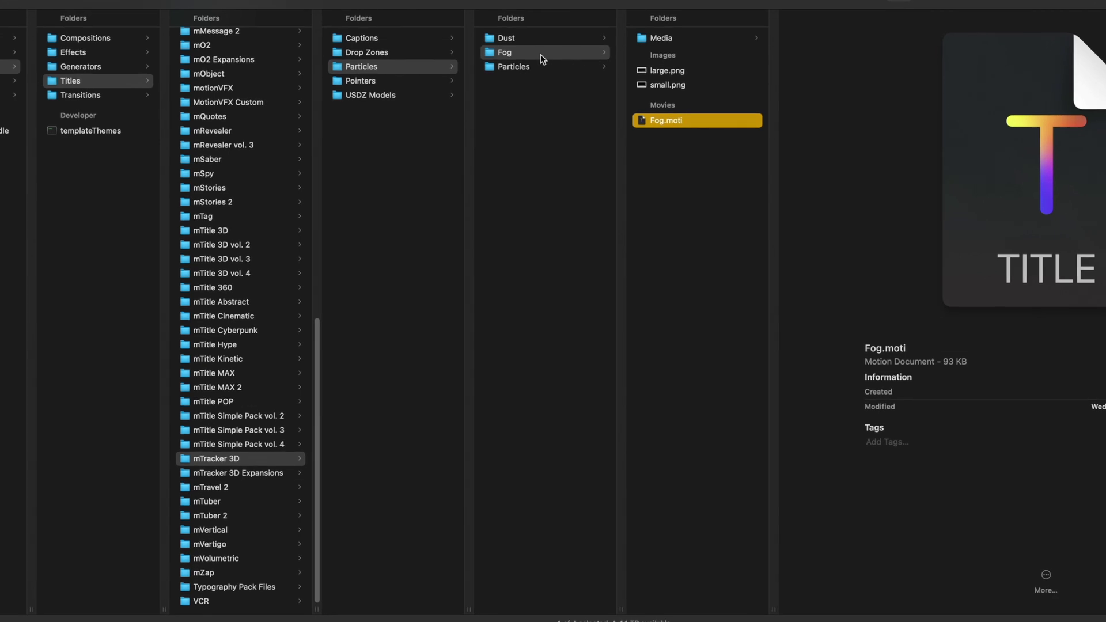
Duplicate the Fog folder within the Particles folder and rename the copy Snow.
{"action": "right_click", "coordinate": [543, 140]}
{"action": "left_click", "coordinate": [576, 152]}
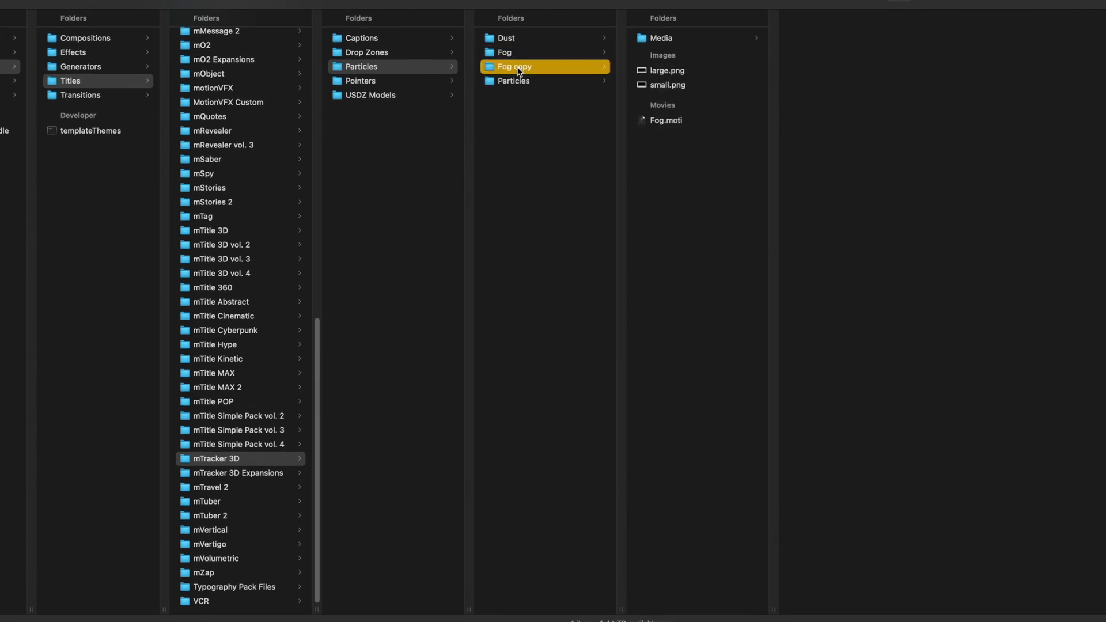
{"action": "left_click", "coordinate": [517, 66]}
{"action": "type", "text": "Snow"}
{"action": "key", "text": "Return"}
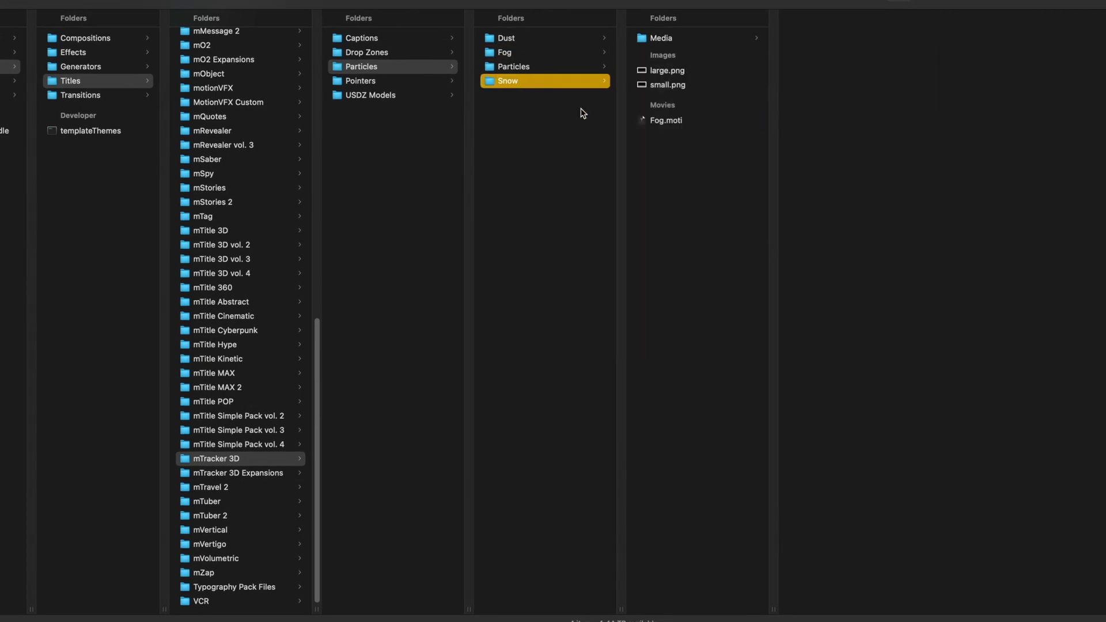
Rename the Fog.moti file in the Snow folder to Snow.moti.
{"action": "left_click", "coordinate": [662, 120]}
{"action": "key", "text": "Return"}
{"action": "type", "text": "Snow"}
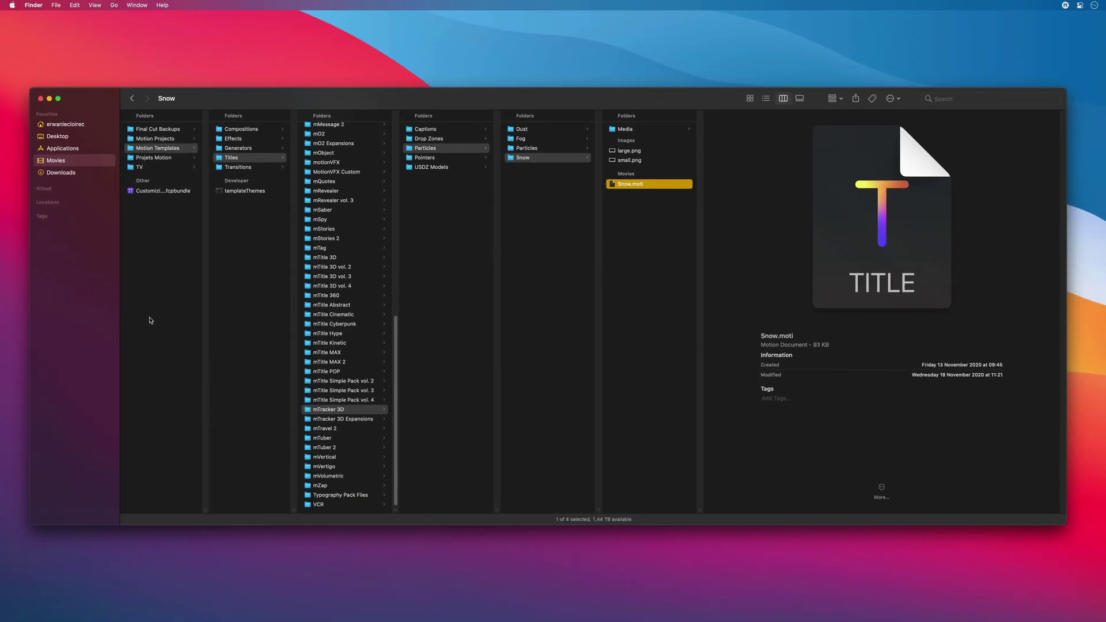
Switch to the title project in Motion and hide its Title Background group.
{"action": "key", "text": "ctrl+Right"}
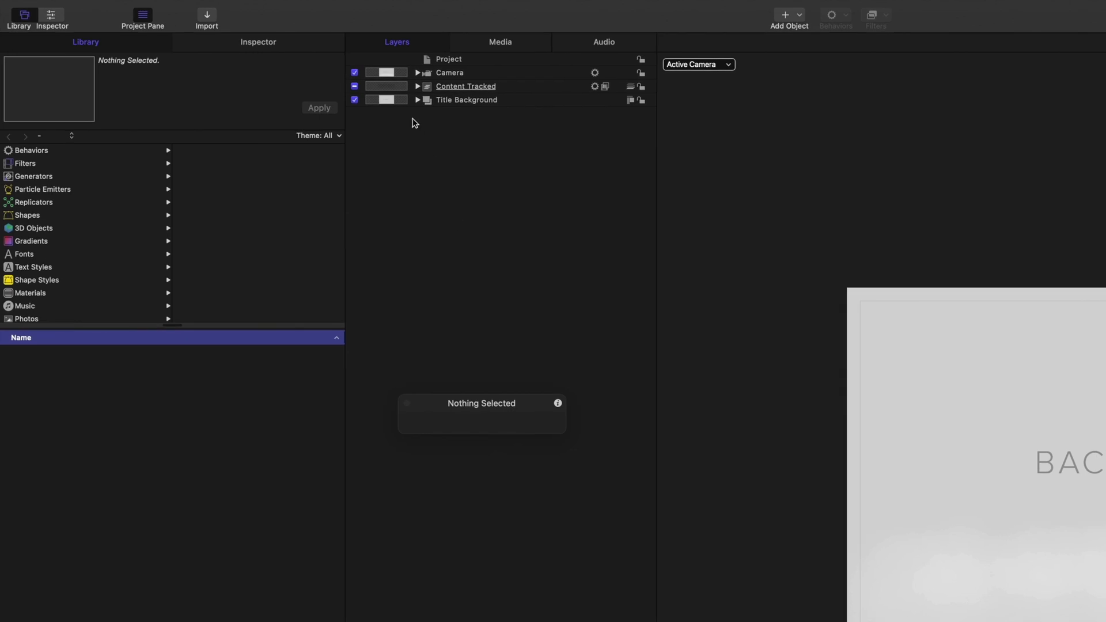
{"action": "left_click", "coordinate": [491, 61]}
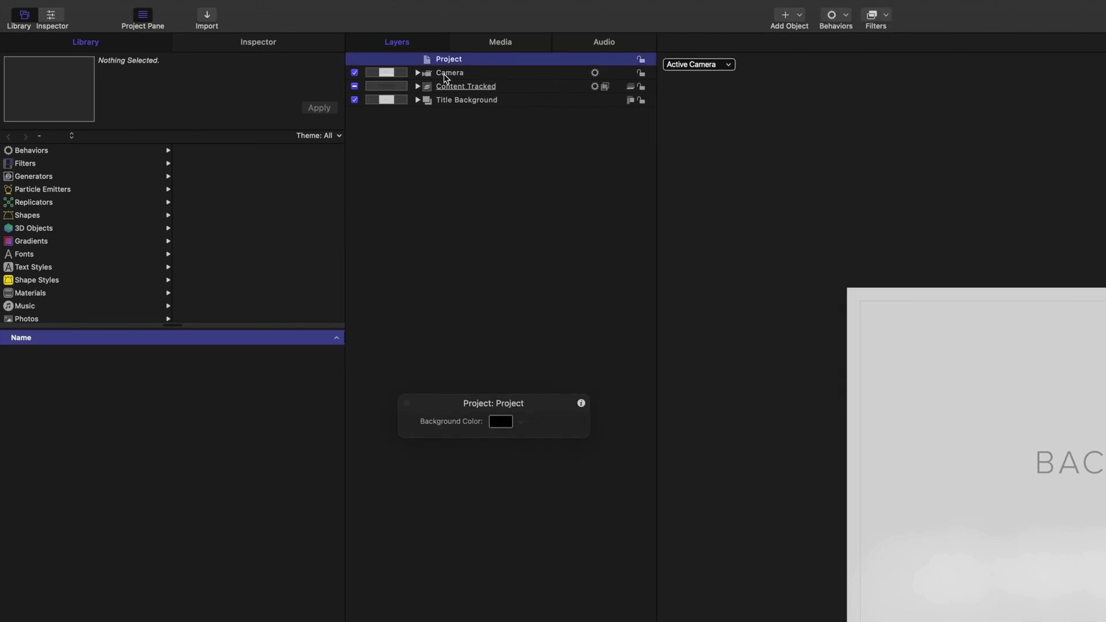
{"action": "left_click", "coordinate": [455, 74]}
{"action": "left_click", "coordinate": [455, 86]}
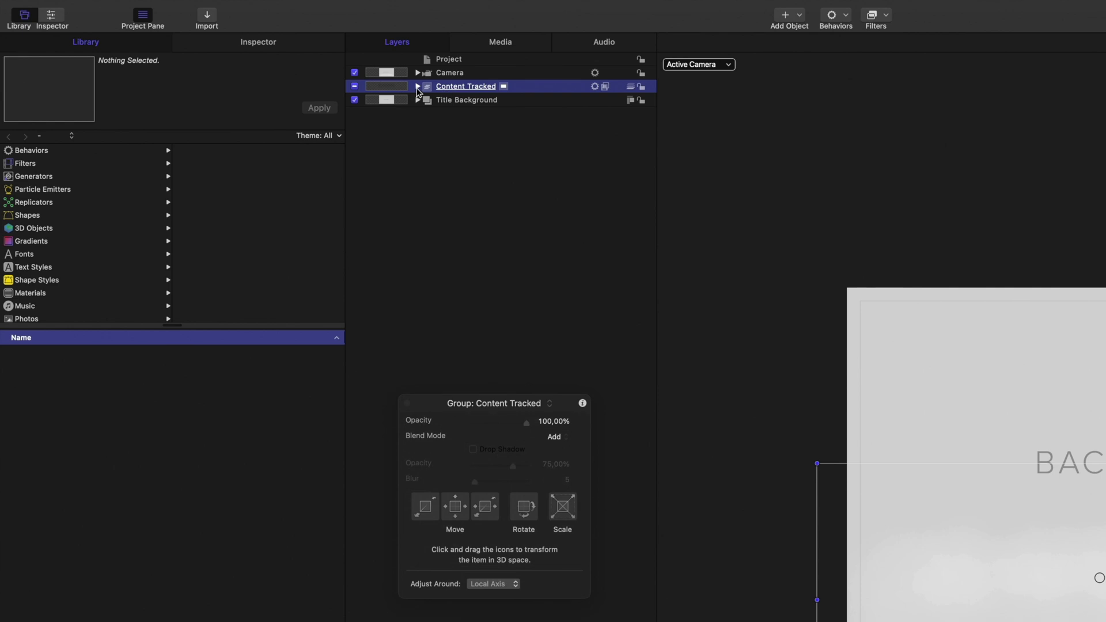
{"action": "left_click", "coordinate": [456, 100]}
{"action": "left_click", "coordinate": [354, 100]}
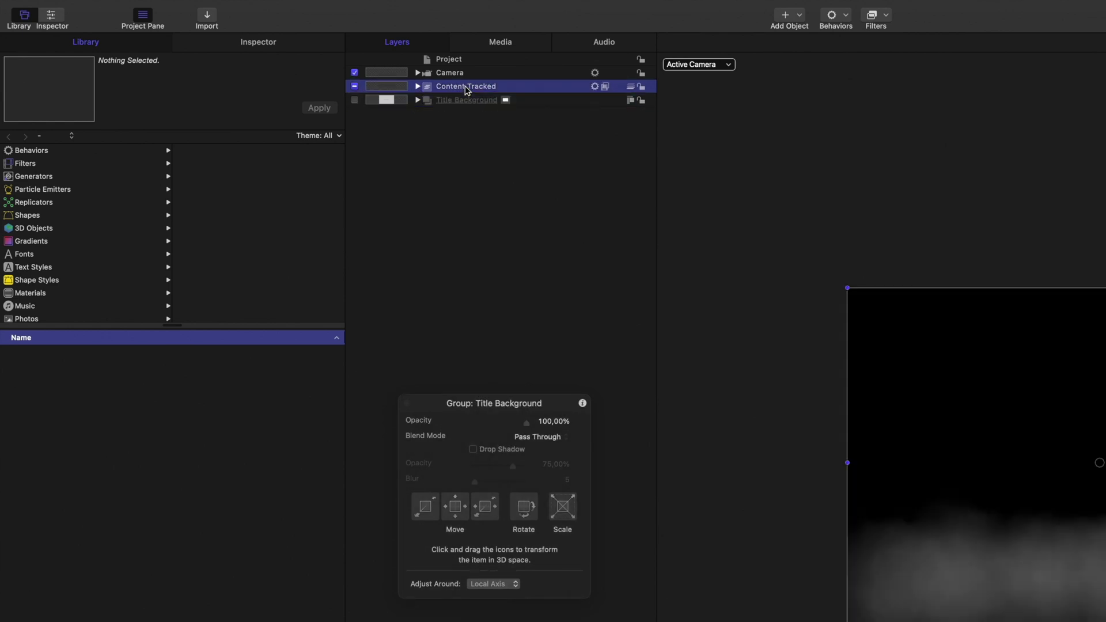
Expand Content Tracked and its nested Content Group, and select the Fog group inside.
{"action": "left_click", "coordinate": [418, 85]}
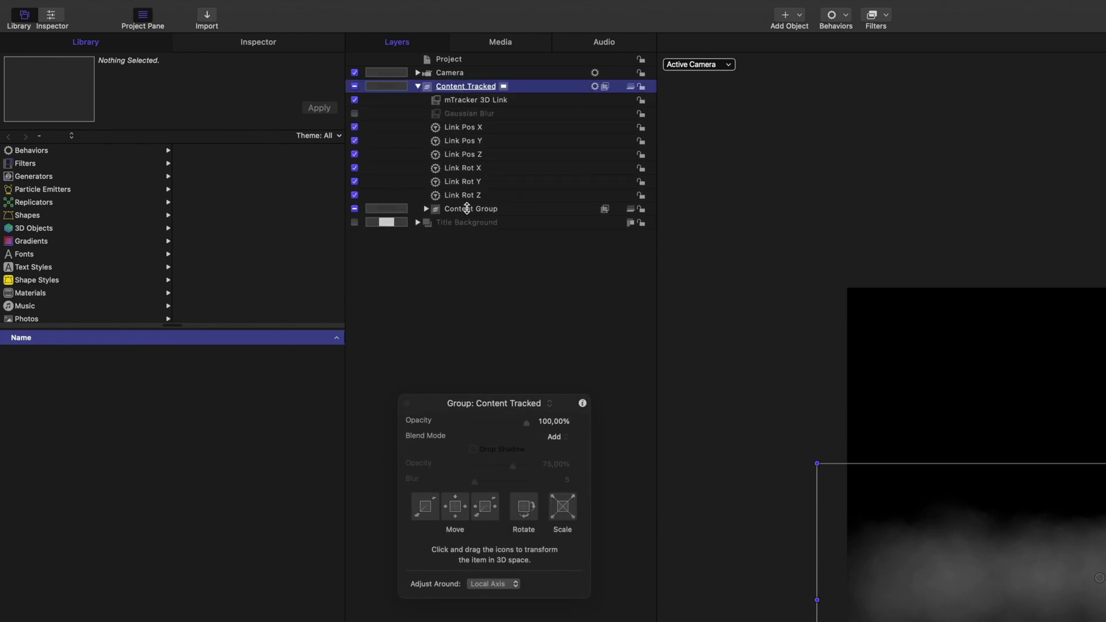
{"action": "left_click", "coordinate": [426, 209]}
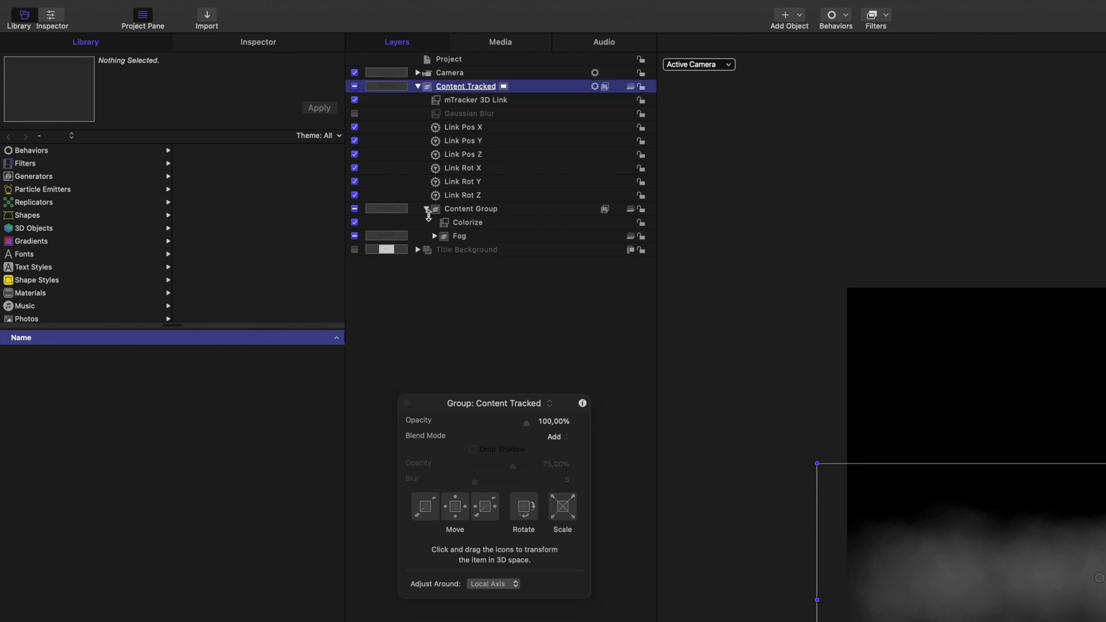
{"action": "left_click", "coordinate": [478, 209]}
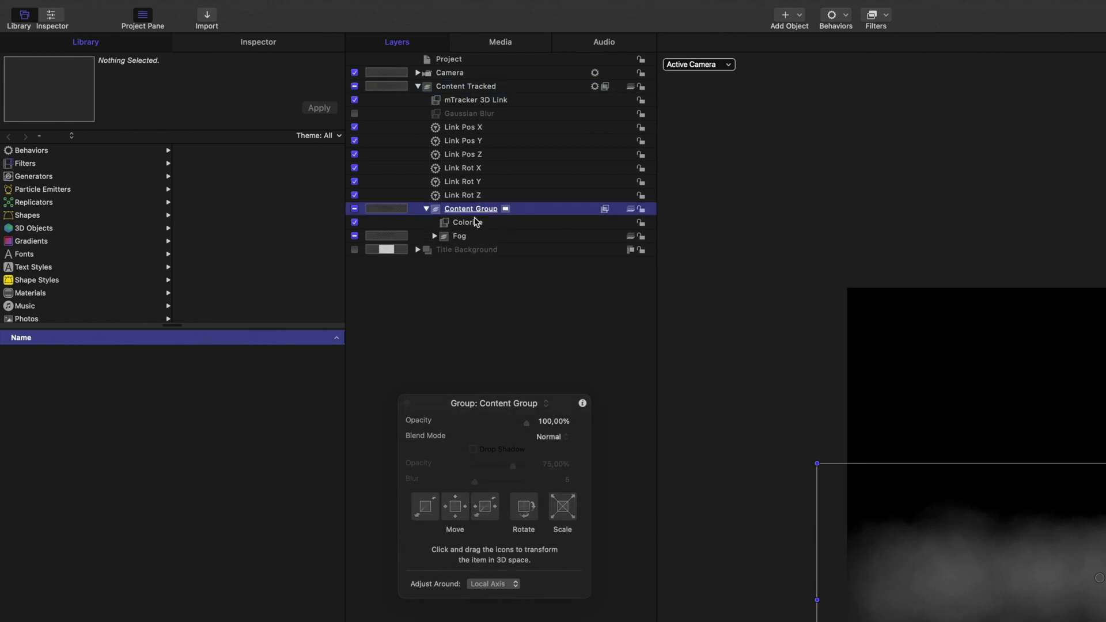
{"action": "left_click", "coordinate": [474, 237]}
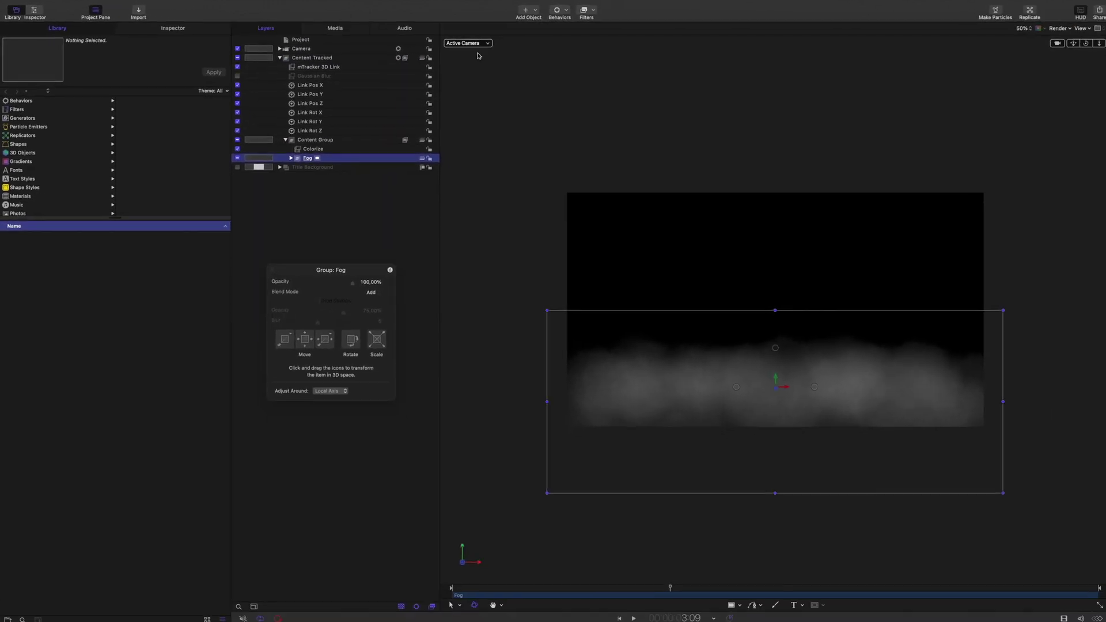
Switch the canvas to an angled Perspective view of the scene.
{"action": "left_click", "coordinate": [477, 43]}
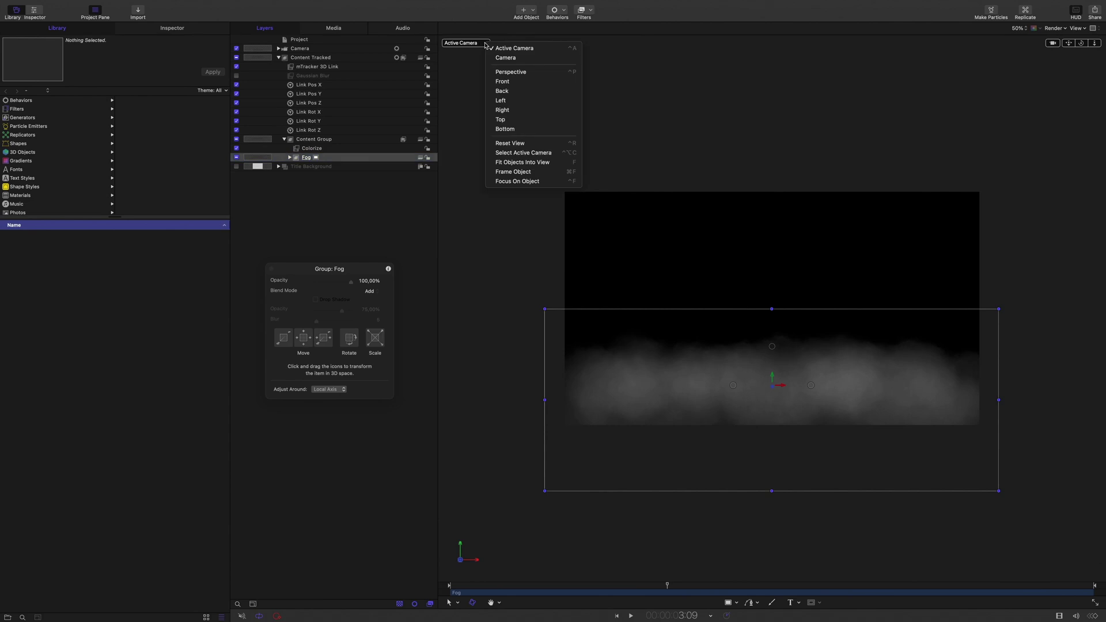
{"action": "left_click", "coordinate": [498, 72]}
{"action": "left_click_drag", "start_coordinate": [1081, 45], "coordinate": [1027, 76]}
Delete the Fog group from Content Group and disable the Colorize filter.
{"action": "left_click", "coordinate": [352, 158]}
{"action": "key", "text": "Delete"}
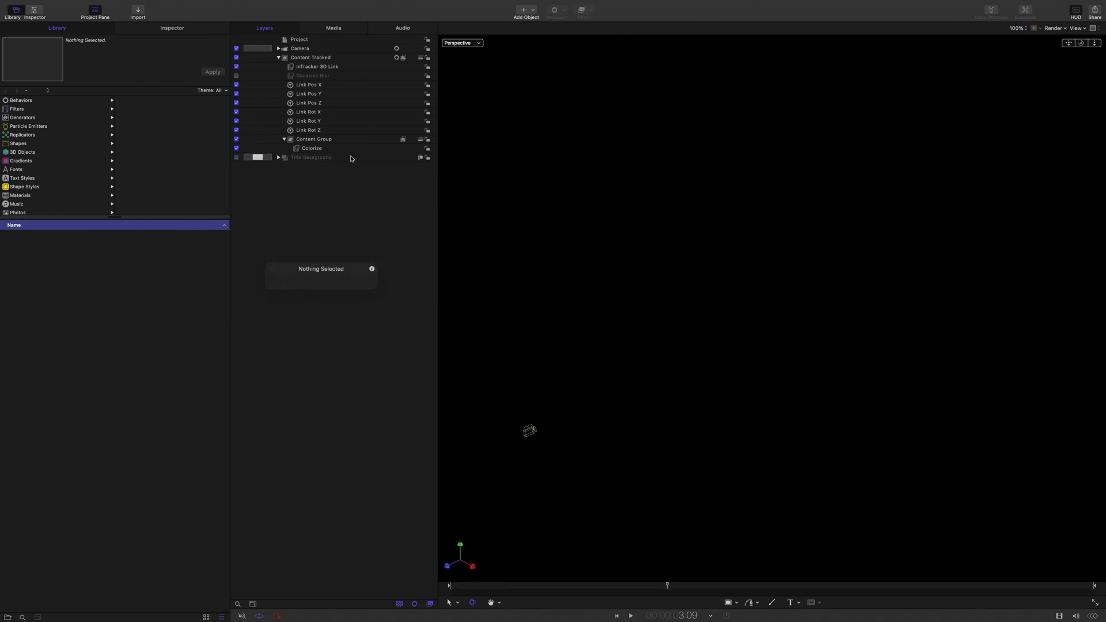
{"action": "left_click", "coordinate": [236, 149]}
{"action": "left_click", "coordinate": [344, 150]}
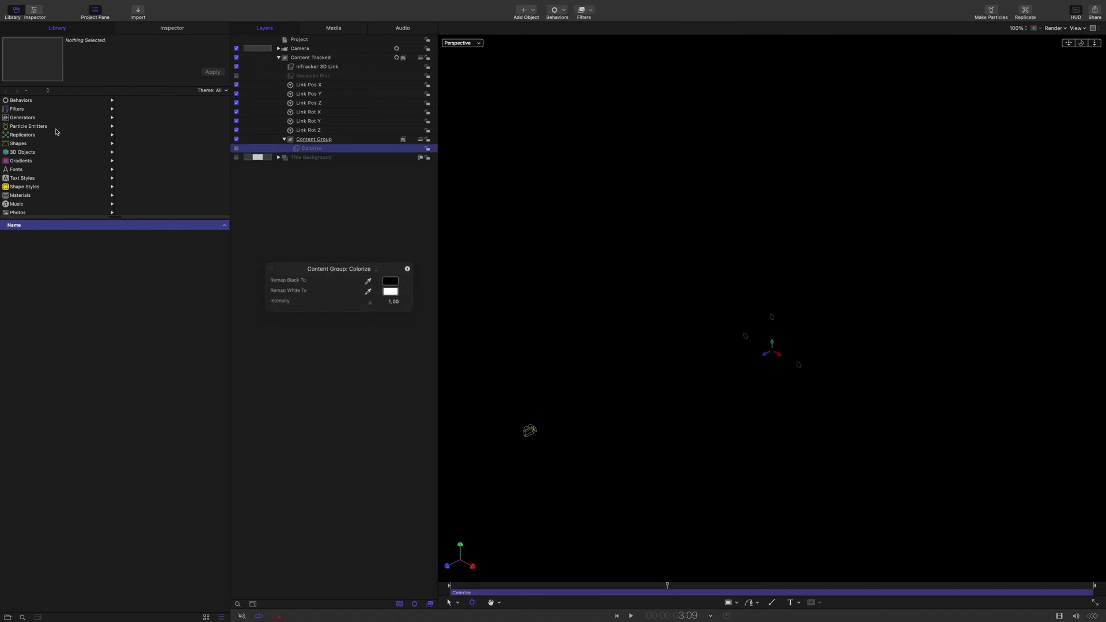
Add the Snow emitter from the Nature particle emitters to Content Group.
{"action": "left_click", "coordinate": [33, 127]}
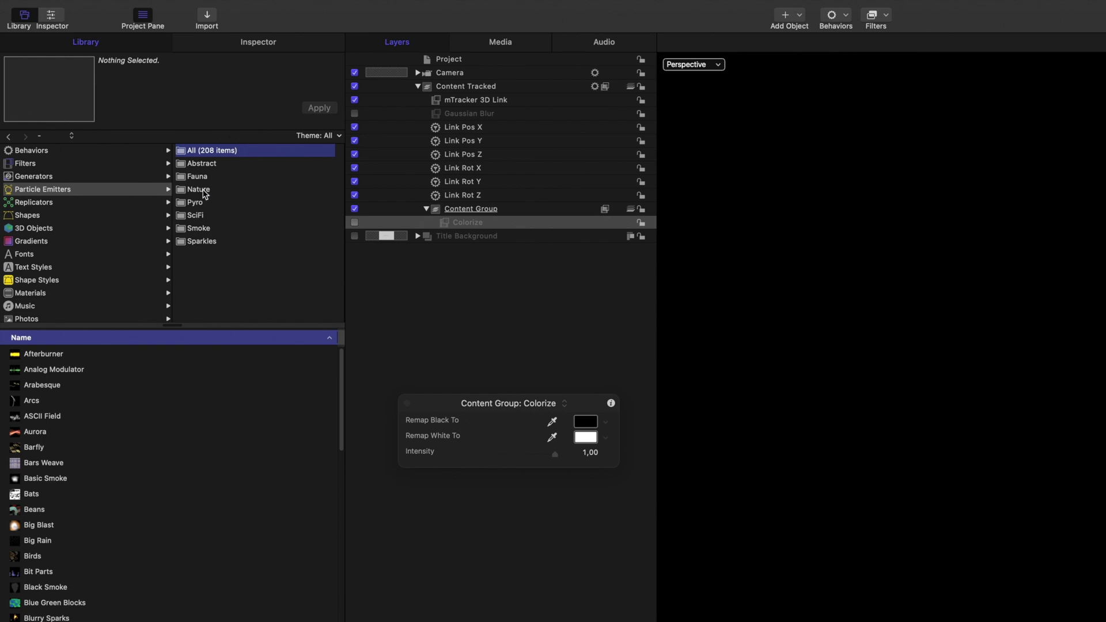
{"action": "left_click", "coordinate": [205, 193]}
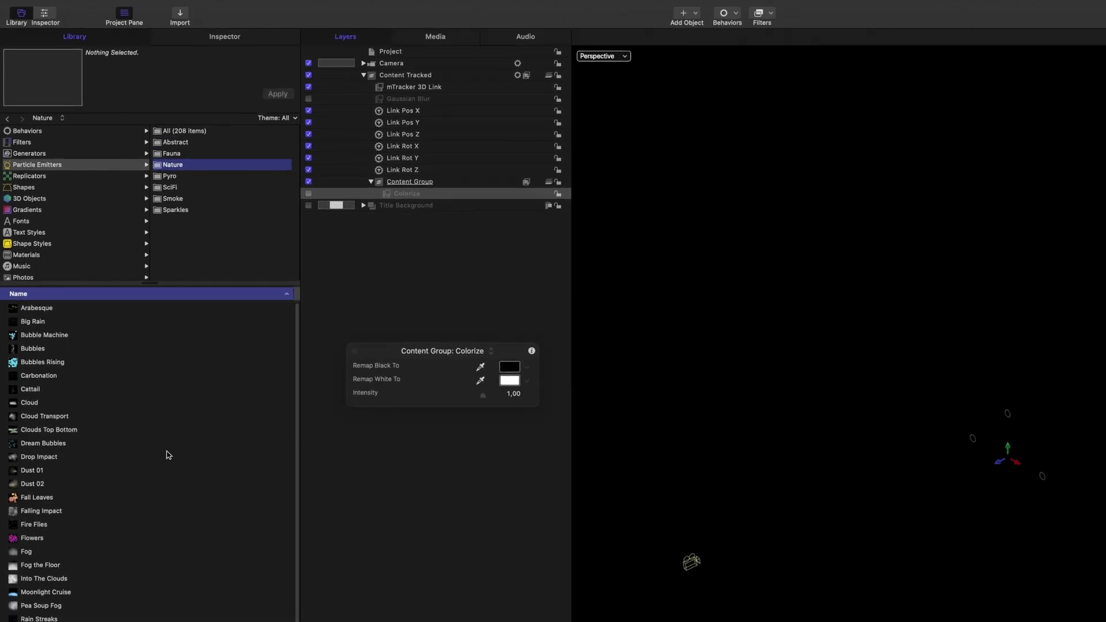
{"action": "scroll", "coordinate": [192, 522], "scroll_direction": "down", "scroll_amount": 1}
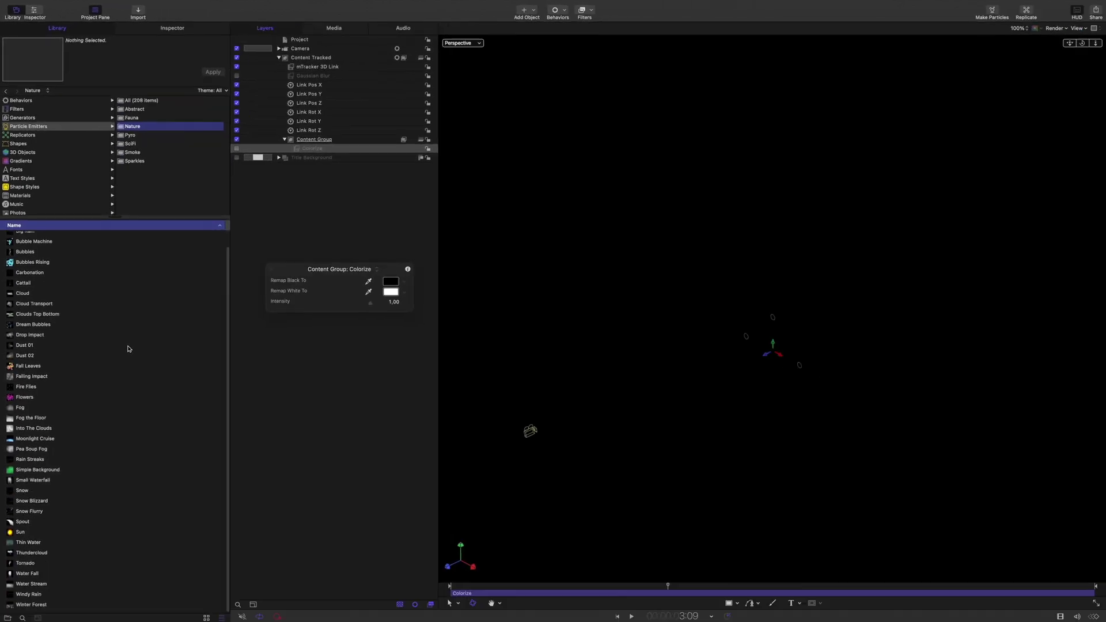
{"action": "left_click", "coordinate": [27, 498]}
{"action": "left_click", "coordinate": [21, 505]}
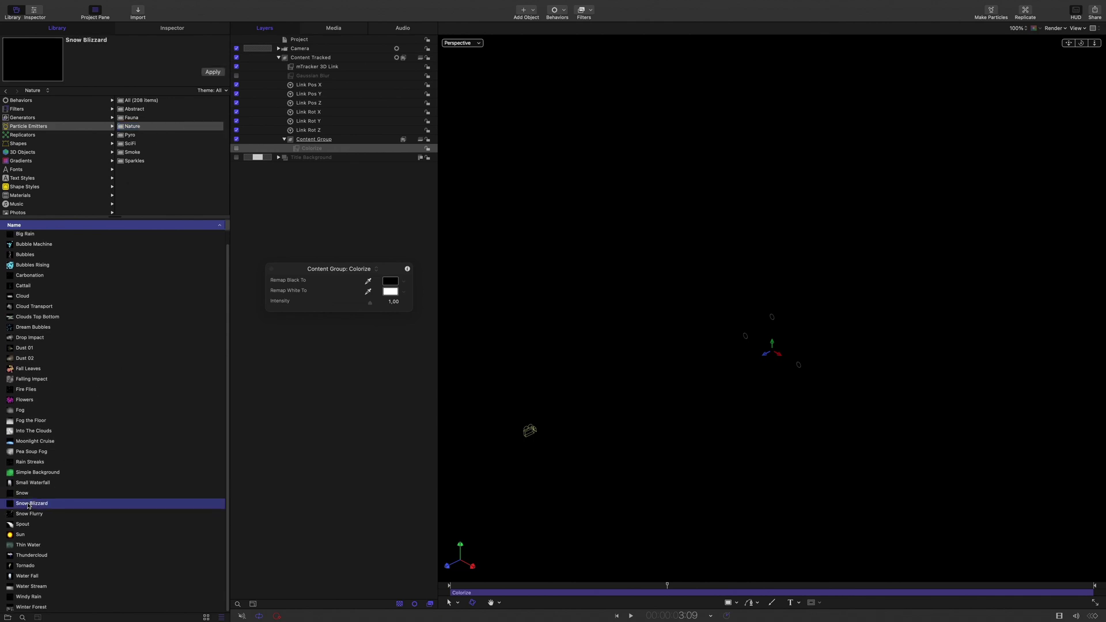
{"action": "left_click", "coordinate": [28, 514]}
{"action": "left_click_drag", "start_coordinate": [22, 497], "coordinate": [334, 164]}
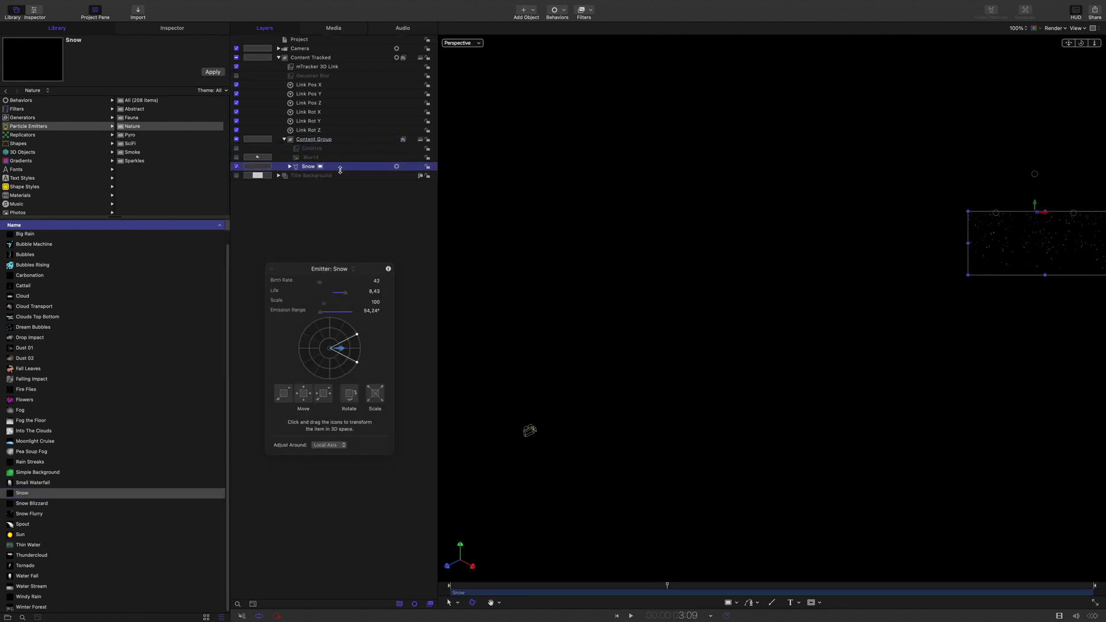
Set the Snow emitter's X, Y and Z position to 0 px.
{"action": "left_click", "coordinate": [146, 30]}
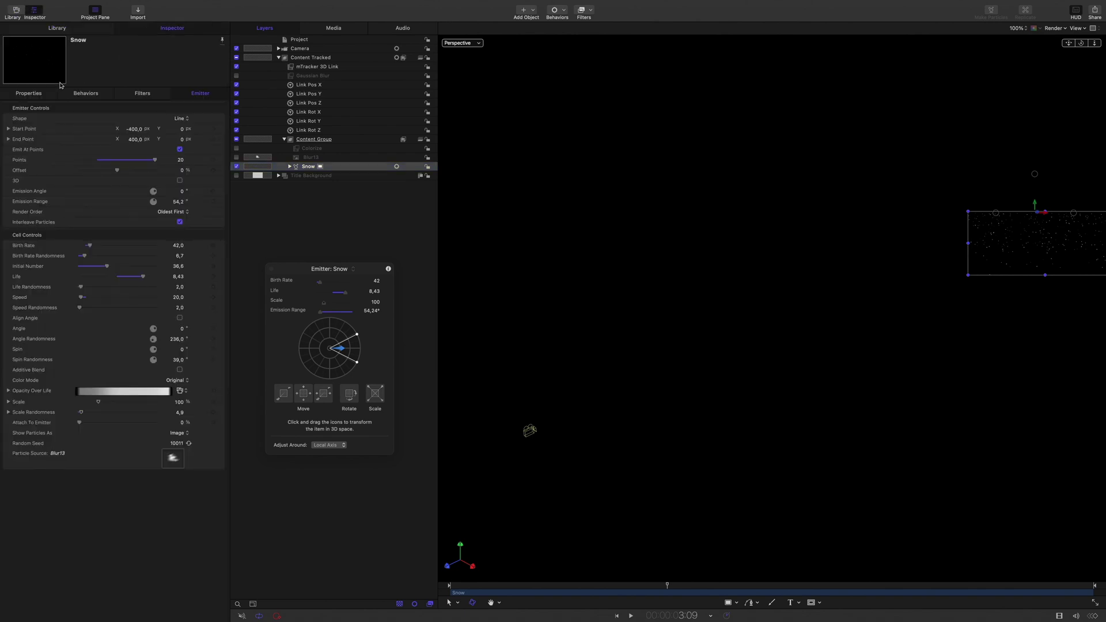
{"action": "left_click", "coordinate": [29, 93]}
{"action": "left_click", "coordinate": [8, 118]}
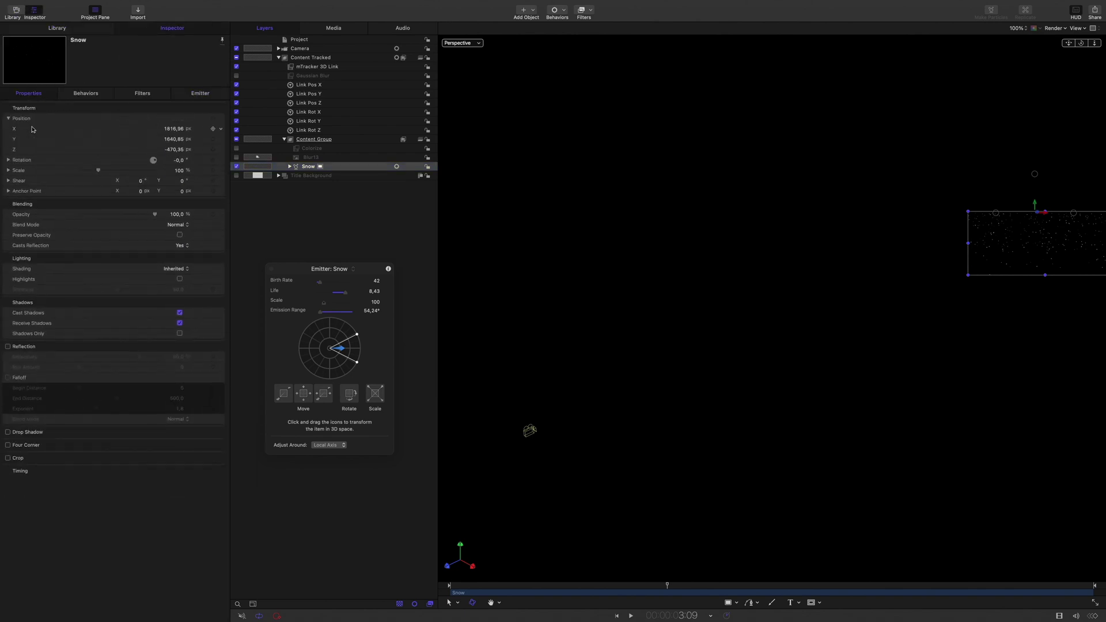
{"action": "double_click", "coordinate": [175, 130]}
{"action": "type", "text": "0"}
{"action": "double_click", "coordinate": [174, 141]}
{"action": "type", "text": "0"}
{"action": "key", "text": "Return"}
{"action": "left_click", "coordinate": [175, 149]}
{"action": "type", "text": "0"}
{"action": "key", "text": "Return"}
Set the Snow emitter's X and Y rotation to 0°.
{"action": "left_click", "coordinate": [8, 160]}
{"action": "double_click", "coordinate": [175, 170]}
{"action": "type", "text": "0"}
{"action": "key", "text": "Return"}
{"action": "double_click", "coordinate": [177, 181]}
{"action": "type", "text": "00"}
{"action": "key", "text": "Return"}
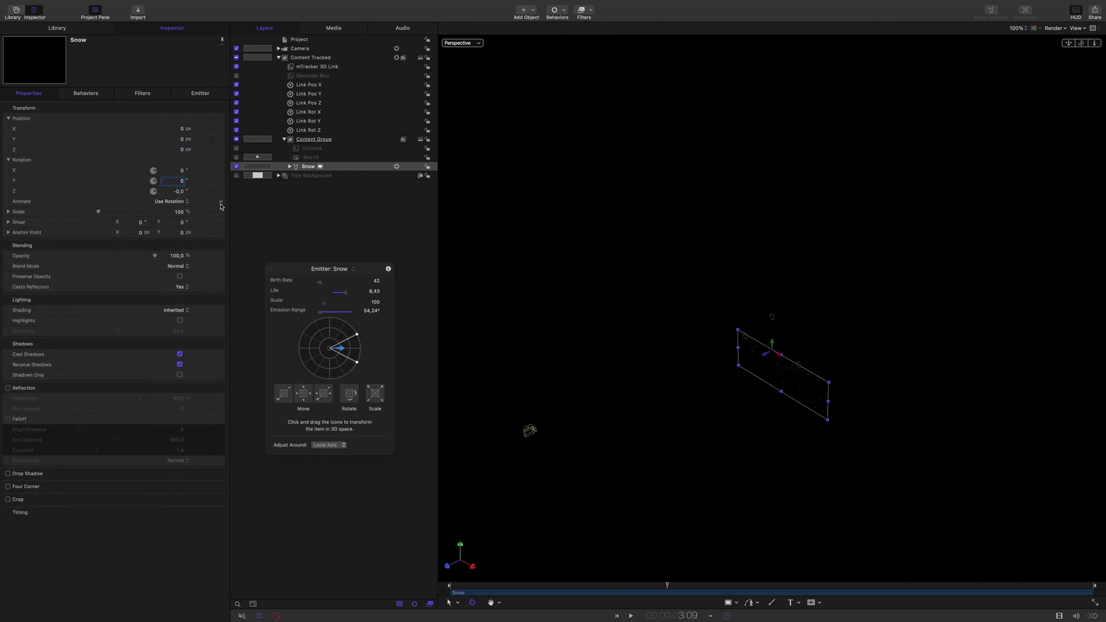
View the scene through the camera and raise the Snow emitter to a Y position of about 434 px.
{"action": "left_click", "coordinate": [478, 45]}
{"action": "left_click", "coordinate": [487, 57]}
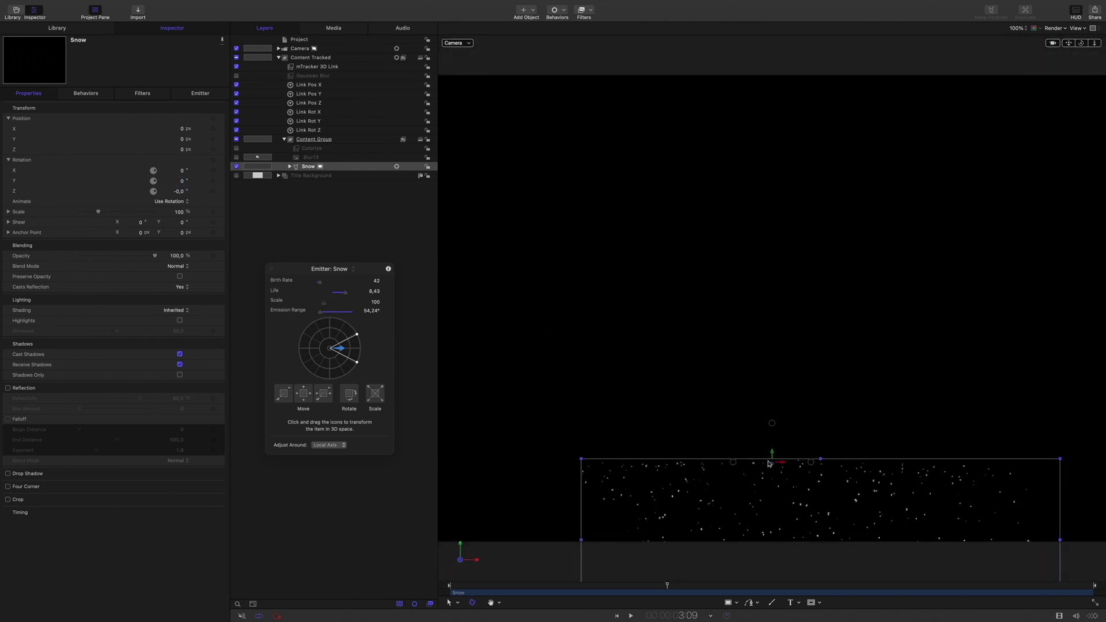
{"action": "left_click_drag", "start_coordinate": [772, 459], "coordinate": [761, 249]}
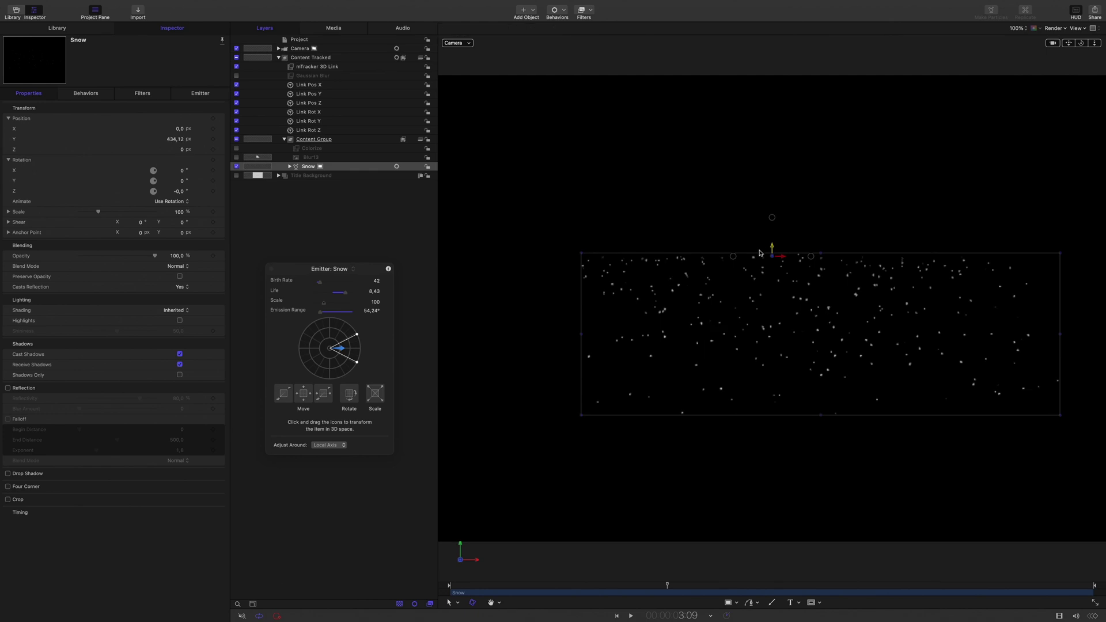
{"action": "left_click_drag", "start_coordinate": [667, 588], "coordinate": [638, 586]}
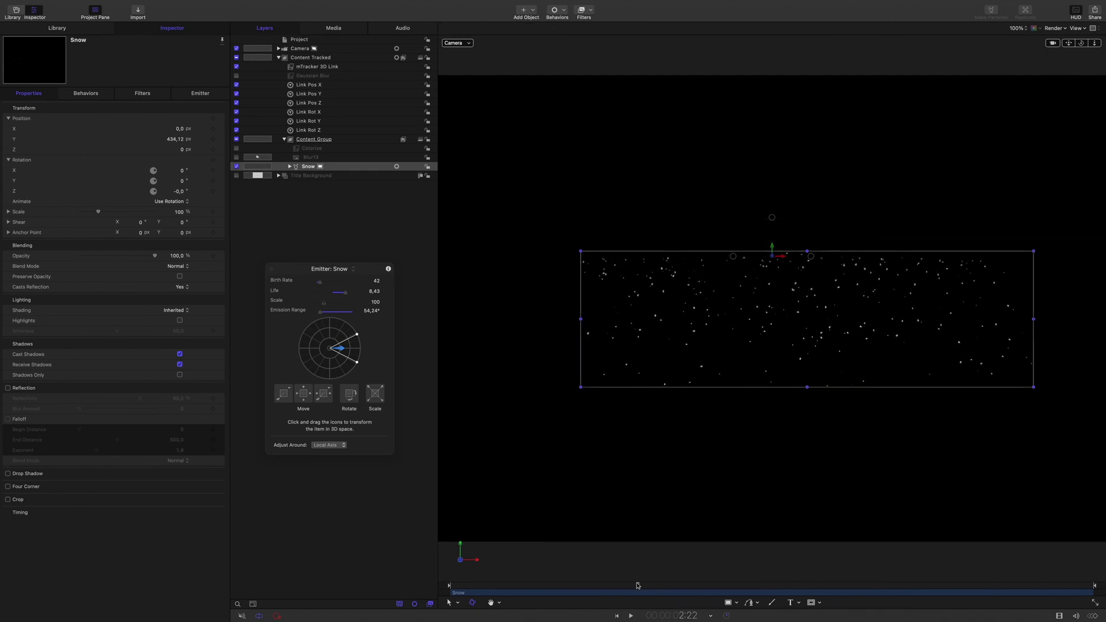
Return to the Perspective view and change the Snow emitter's shape to Rectangle.
{"action": "left_click", "coordinate": [469, 45]}
{"action": "left_click", "coordinate": [483, 72]}
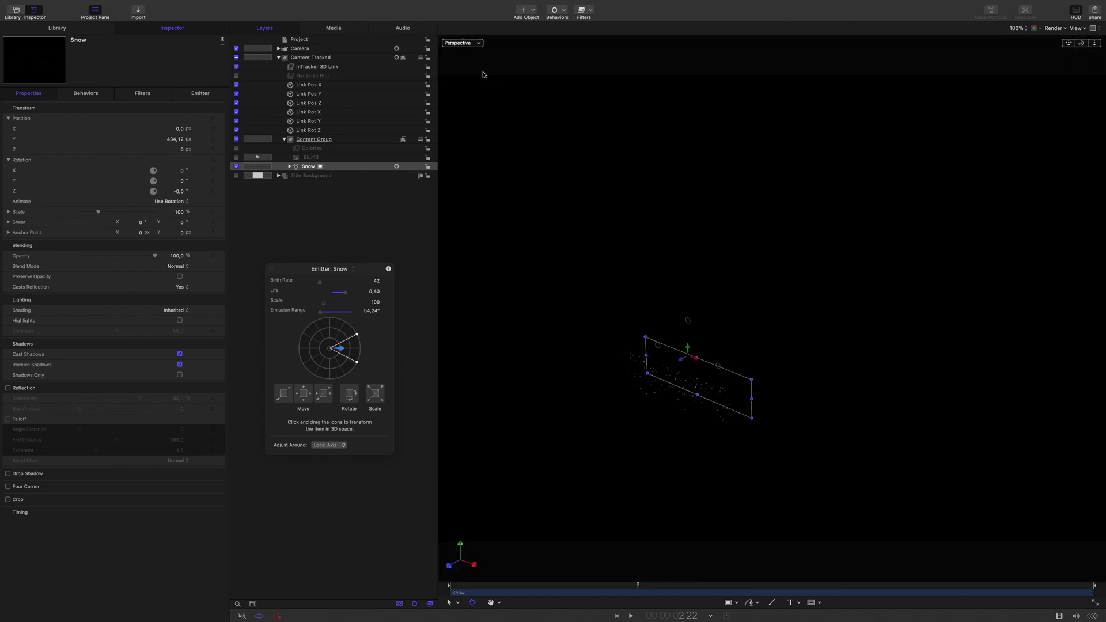
{"action": "left_click", "coordinate": [200, 93]}
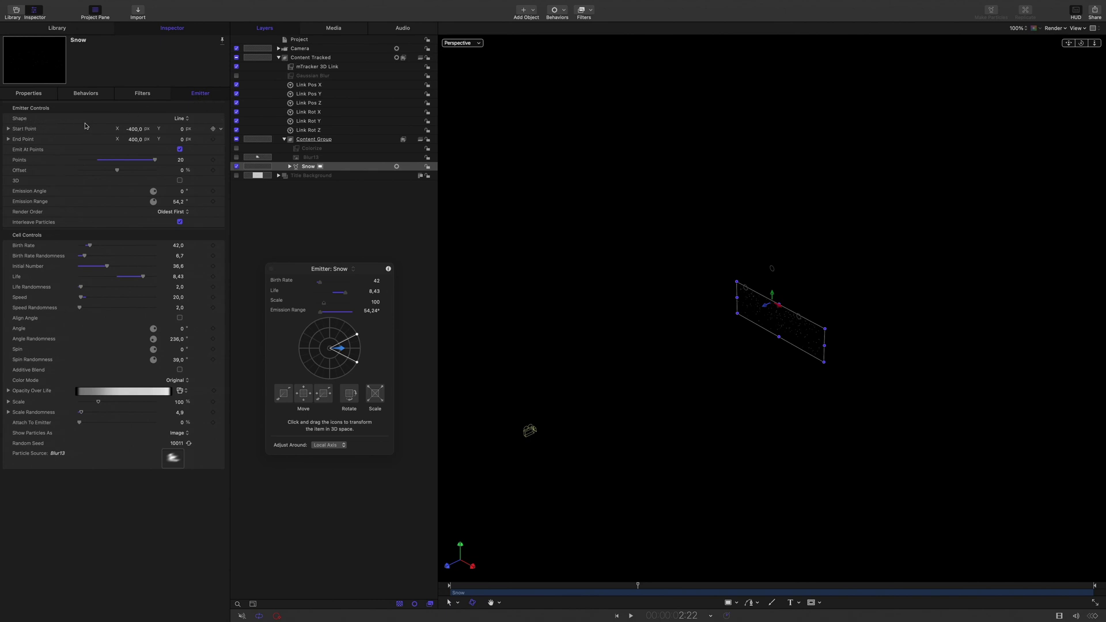
{"action": "left_click", "coordinate": [269, 102]}
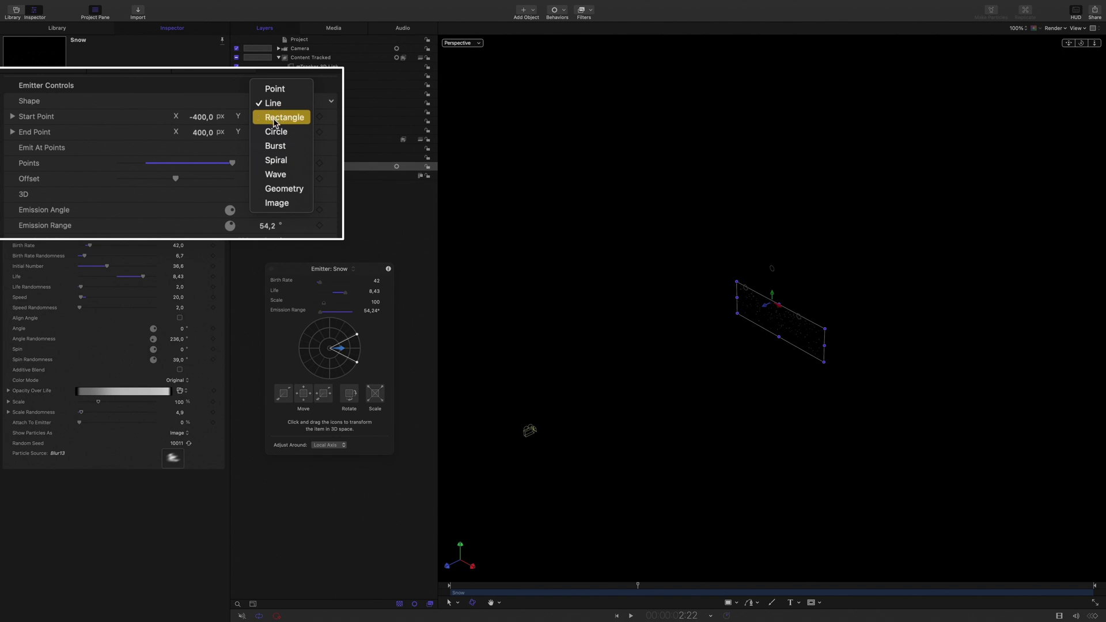
{"action": "left_click", "coordinate": [272, 119]}
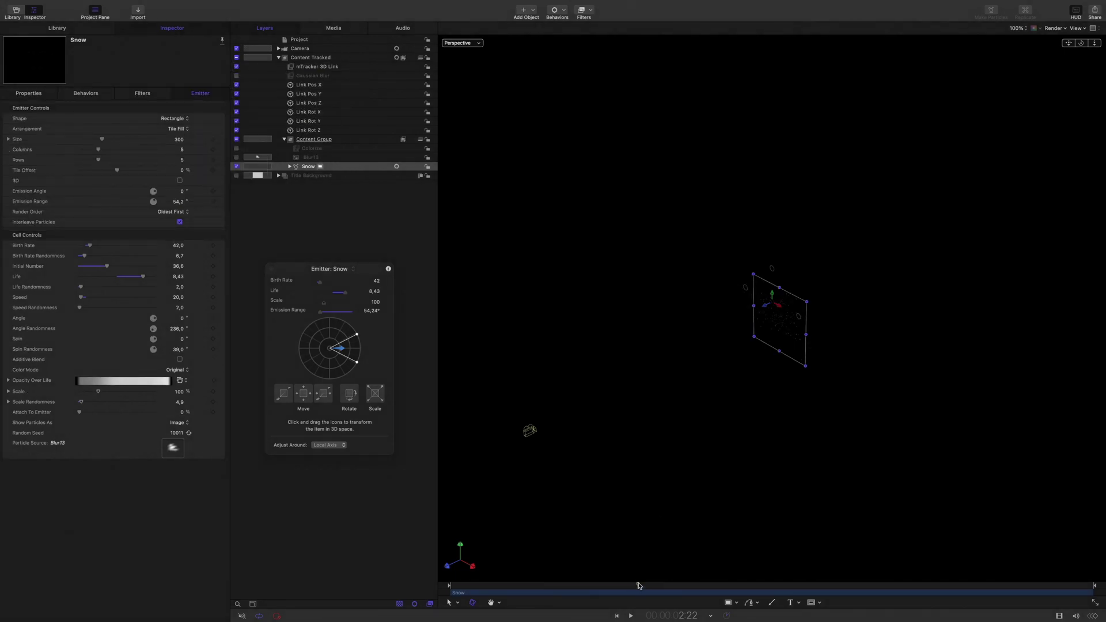
Fit the Active Camera view in the canvas, set the rectangle emitter's size to 3000 and preview it at another frame.
{"action": "left_click_drag", "start_coordinate": [637, 585], "coordinate": [665, 575]}
{"action": "left_click", "coordinate": [476, 48]}
{"action": "left_click", "coordinate": [487, 59]}
{"action": "left_click_drag", "start_coordinate": [662, 586], "coordinate": [495, 588]}
{"action": "key", "text": "shift+z"}
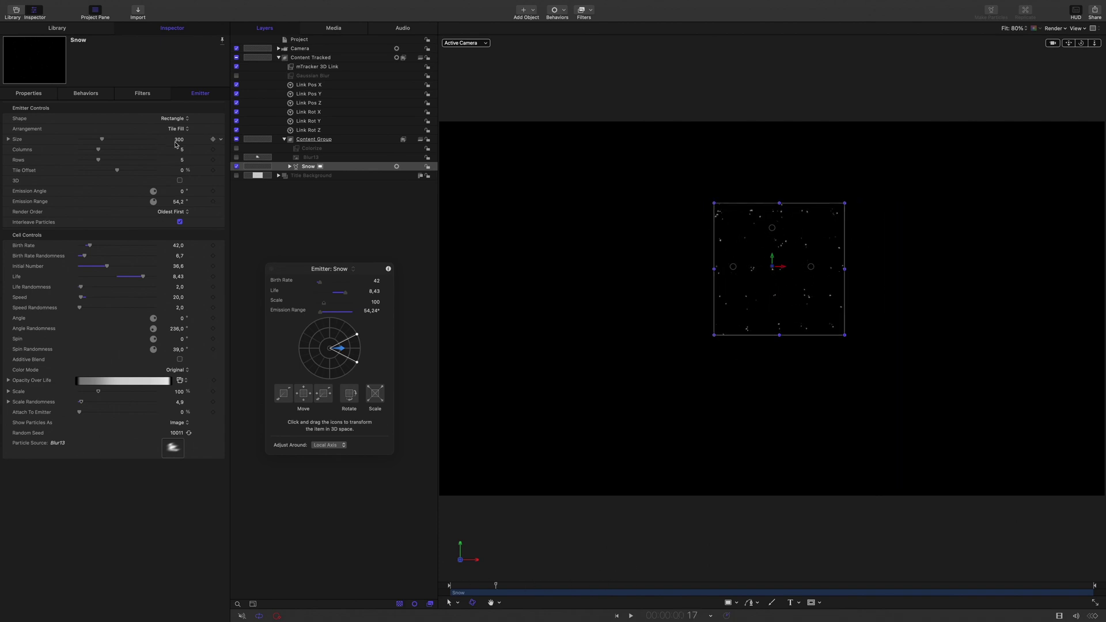
{"action": "left_click", "coordinate": [180, 140]}
{"action": "type", "text": "3000"}
{"action": "key", "text": "Return"}
{"action": "left_click_drag", "start_coordinate": [496, 586], "coordinate": [657, 563]}
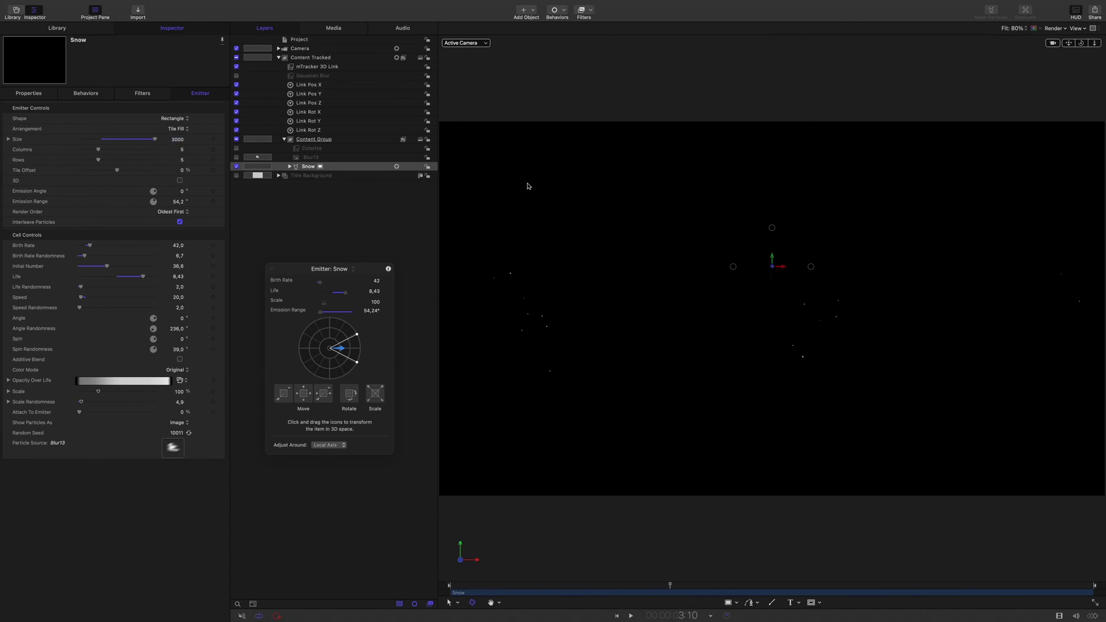
Change the rectangle emitter's arrangement to Random Fill in the Perspective view.
{"action": "key", "text": "ctrl+p"}
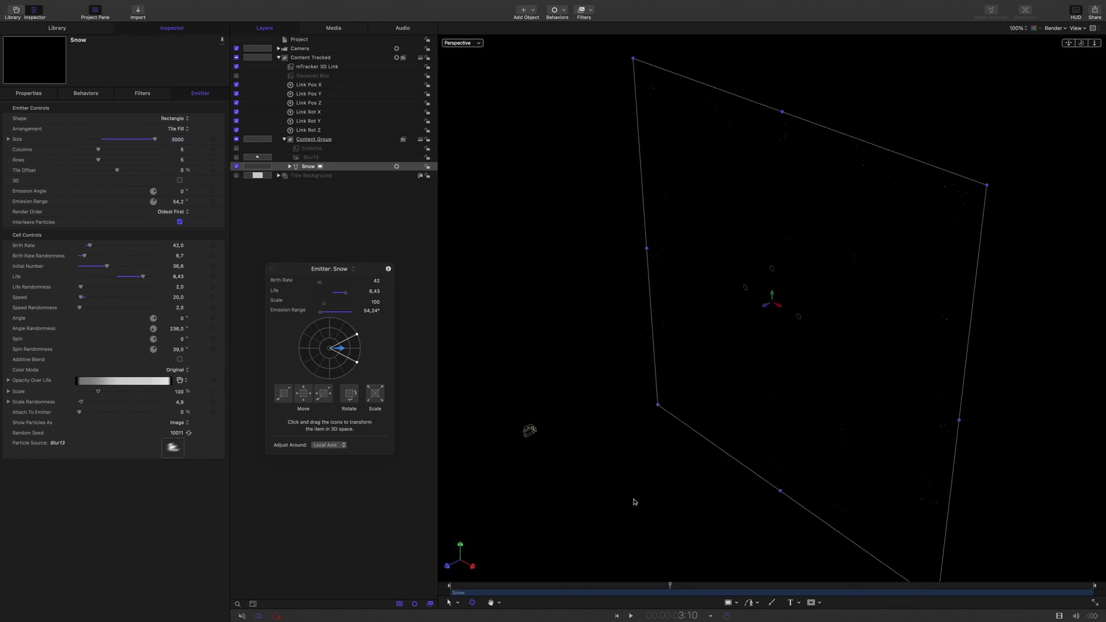
{"action": "left_click_drag", "start_coordinate": [669, 587], "coordinate": [644, 575]}
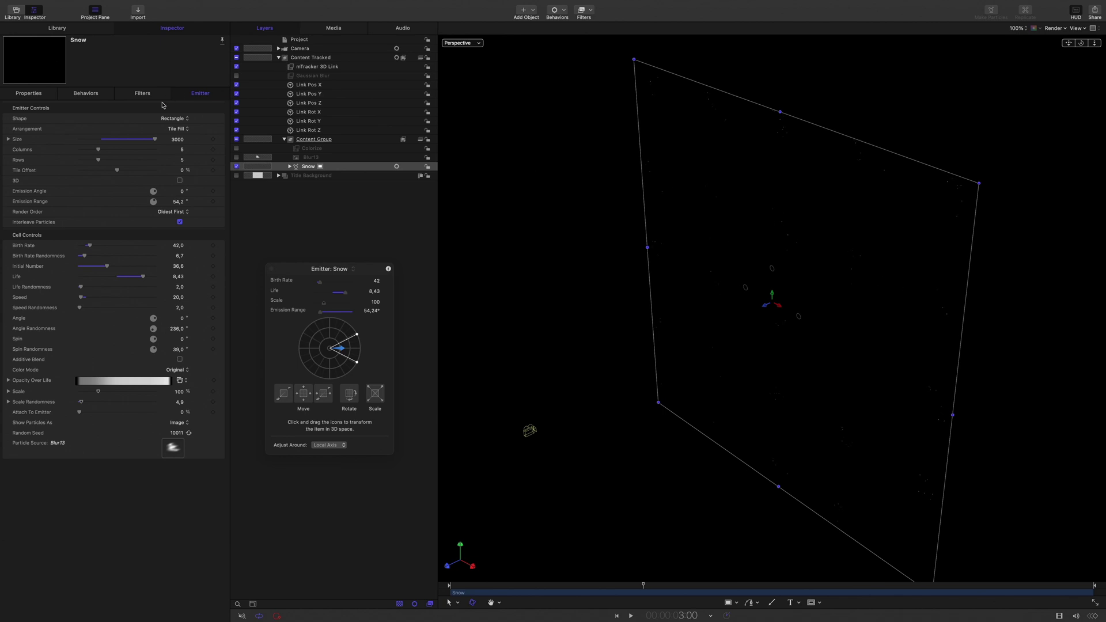
{"action": "left_click", "coordinate": [176, 129]}
{"action": "left_click", "coordinate": [180, 140]}
{"action": "left_click_drag", "start_coordinate": [641, 584], "coordinate": [662, 575]}
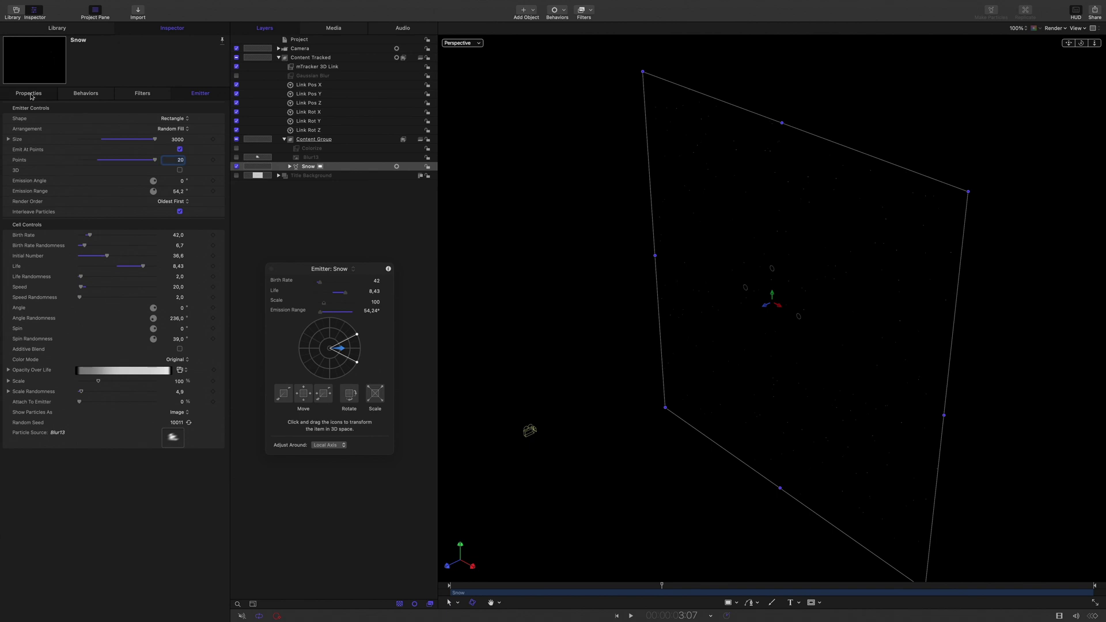
Rotate the Snow emitter to 90° on X so it lies flat and set its Y position to 650 px.
{"action": "left_click", "coordinate": [29, 93]}
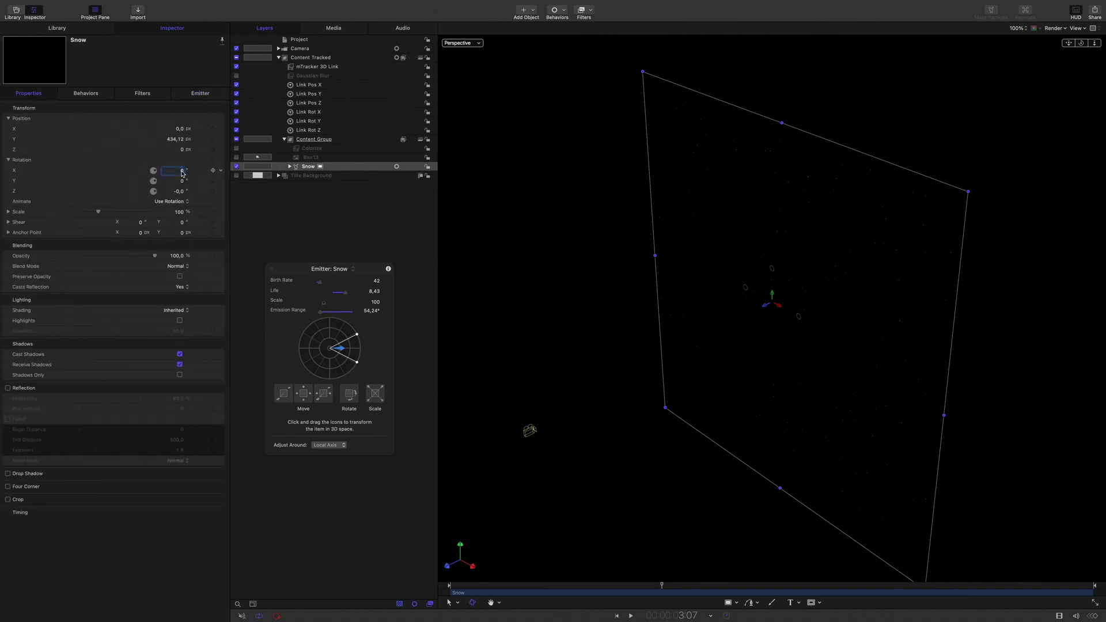
{"action": "key", "text": "Return"}
{"action": "left_click_drag", "start_coordinate": [1081, 44], "coordinate": [1081, 17]}
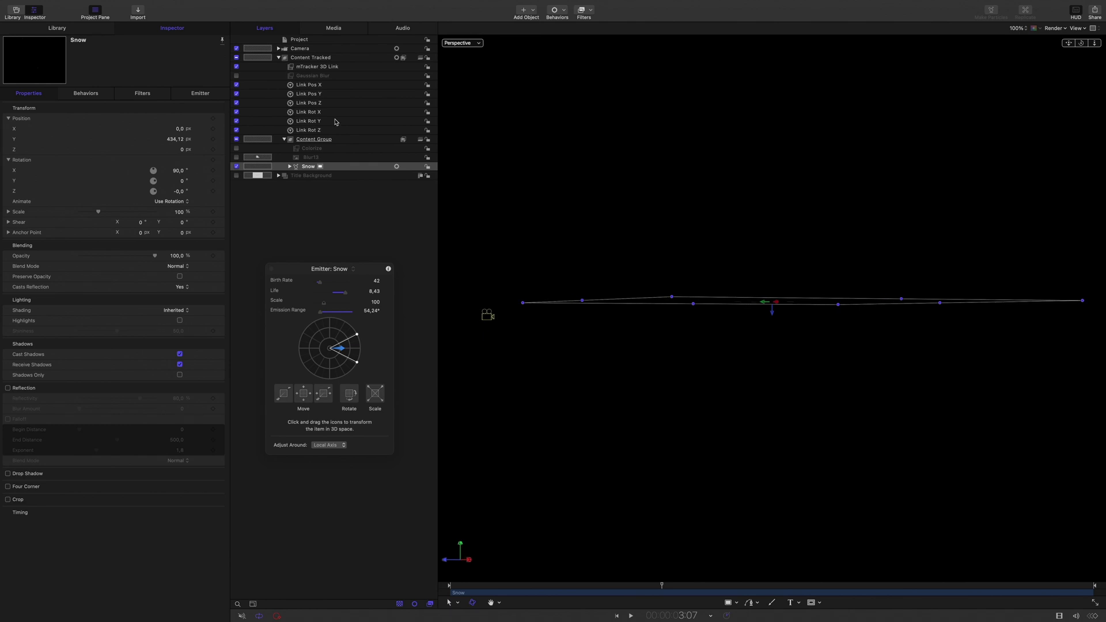
{"action": "type", "text": "650,0"}
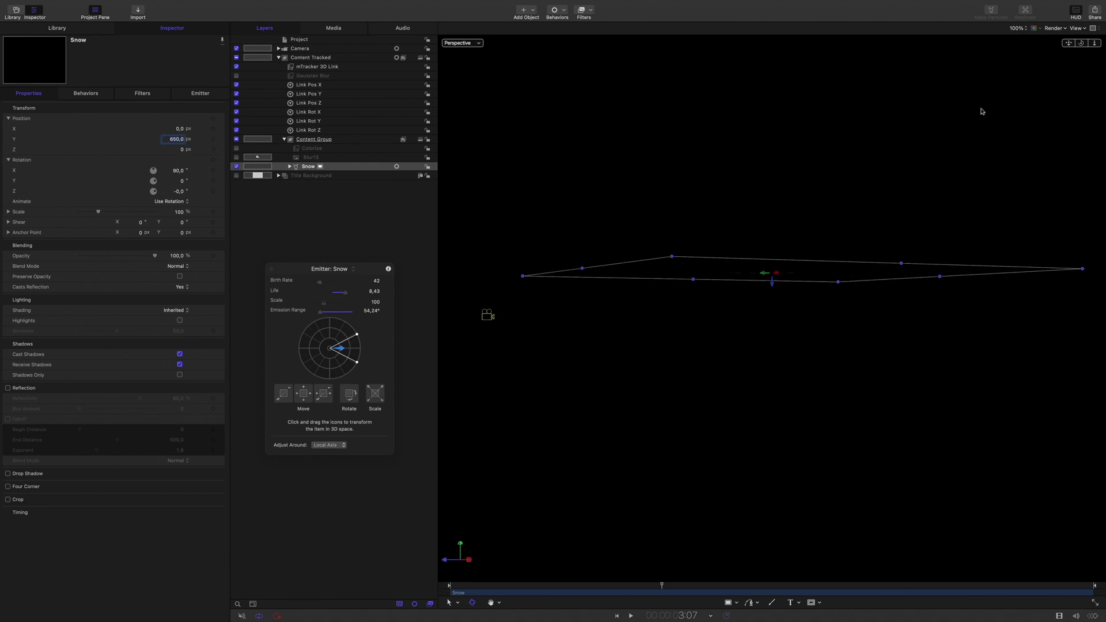
{"action": "left_click_drag", "start_coordinate": [1081, 42], "coordinate": [1069, 51]}
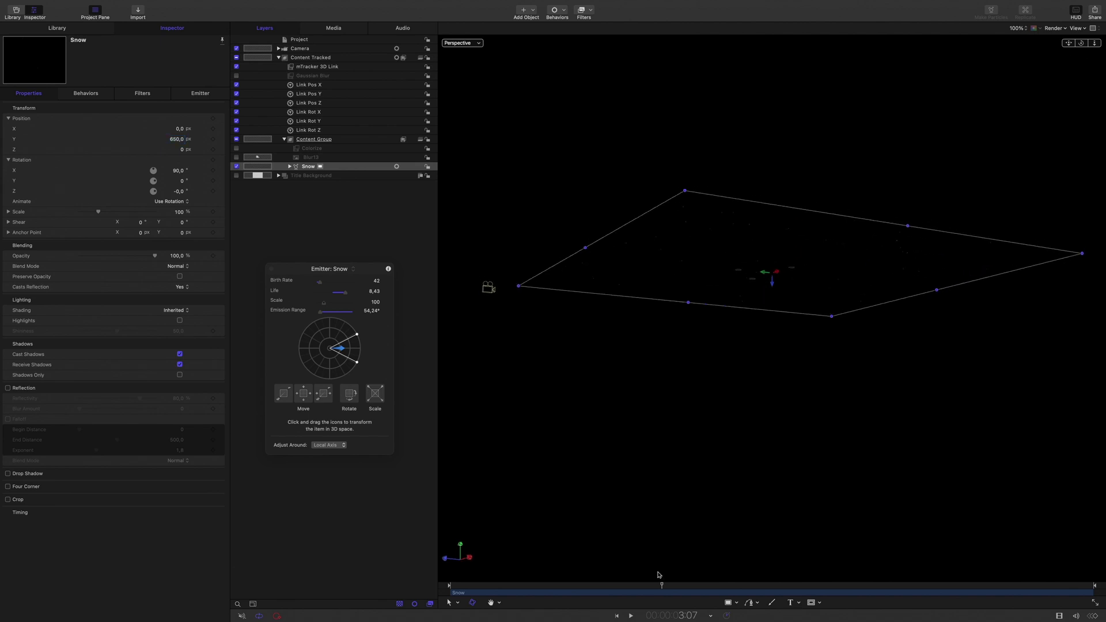
{"action": "left_click_drag", "start_coordinate": [662, 585], "coordinate": [627, 586]}
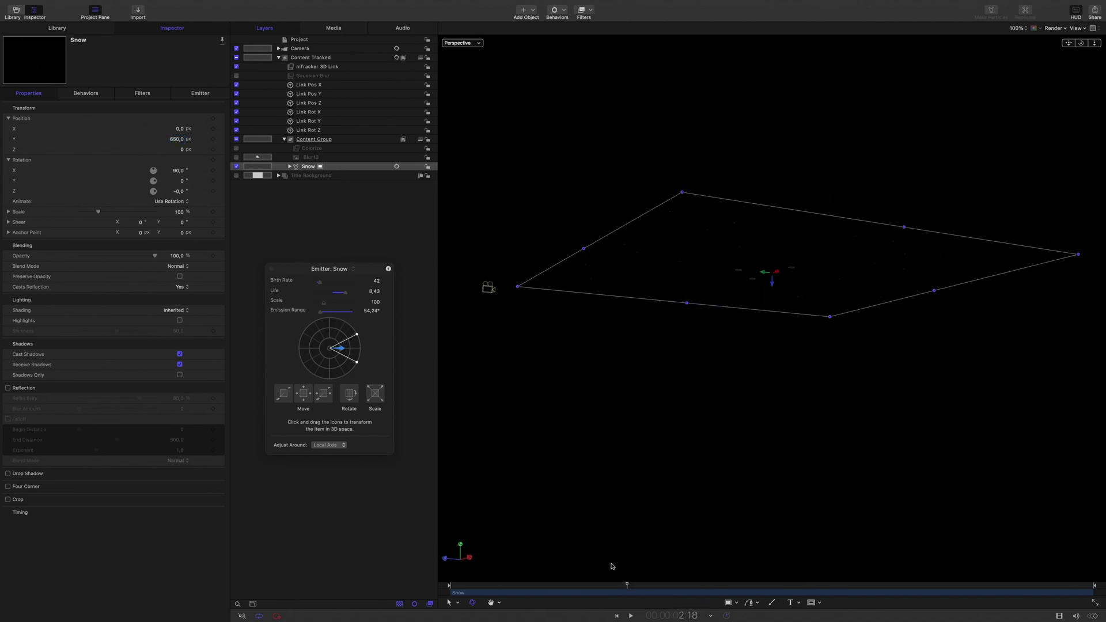
Enable 3D for the Snow emitter and preview the snowfall across the timeline through the Active Camera.
{"action": "left_click", "coordinate": [195, 96]}
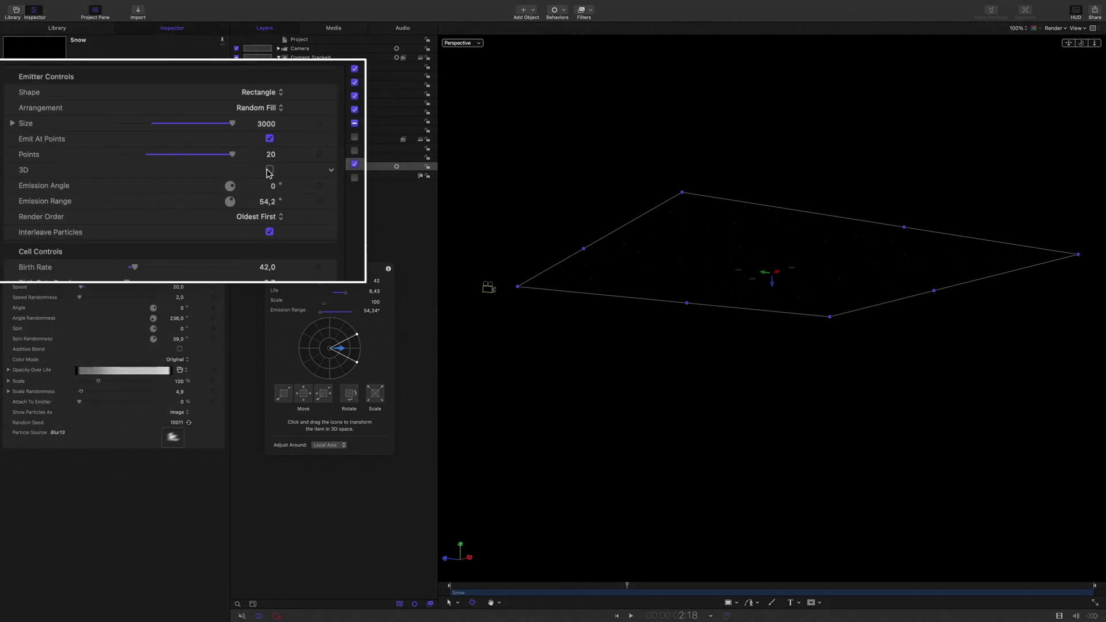
{"action": "left_click", "coordinate": [270, 170]}
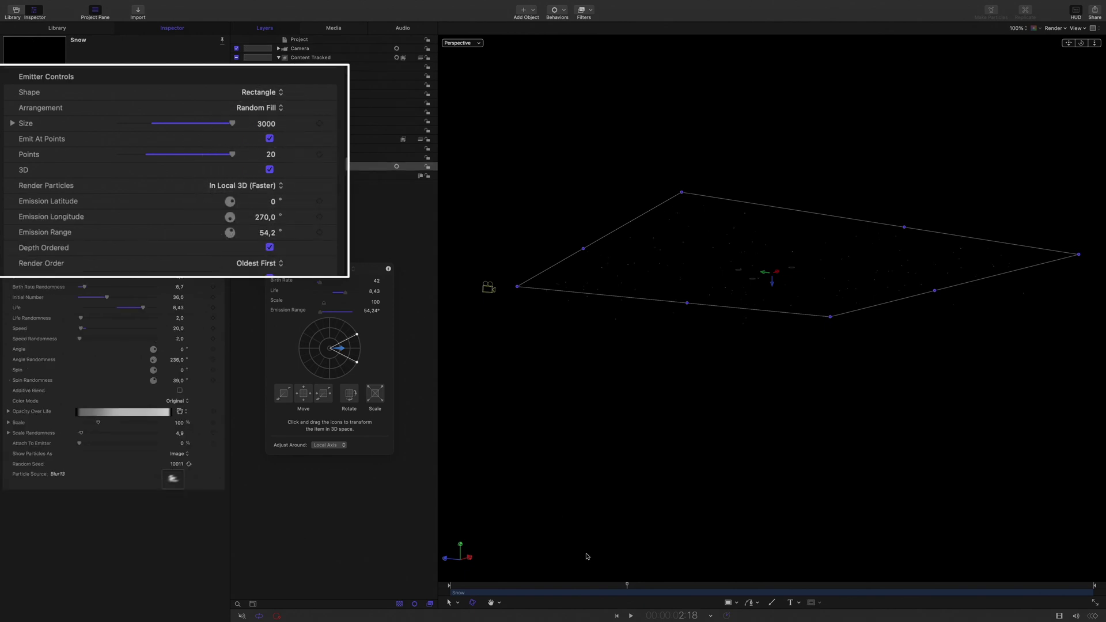
{"action": "left_click_drag", "start_coordinate": [630, 586], "coordinate": [941, 527]}
{"action": "mouse_move", "coordinate": [1082, 44]}
{"action": "left_mouse_down"}
{"action": "mouse_move", "coordinate": [1103, 31]}
{"action": "mouse_move", "coordinate": [1086, 40]}
{"action": "mouse_move", "coordinate": [1083, 27]}
{"action": "mouse_move", "coordinate": [1093, 41]}
{"action": "mouse_move", "coordinate": [1082, 42]}
{"action": "left_mouse_up"}
{"action": "key", "text": "ctrl+a"}
{"action": "left_click_drag", "start_coordinate": [928, 585], "coordinate": [996, 557]}
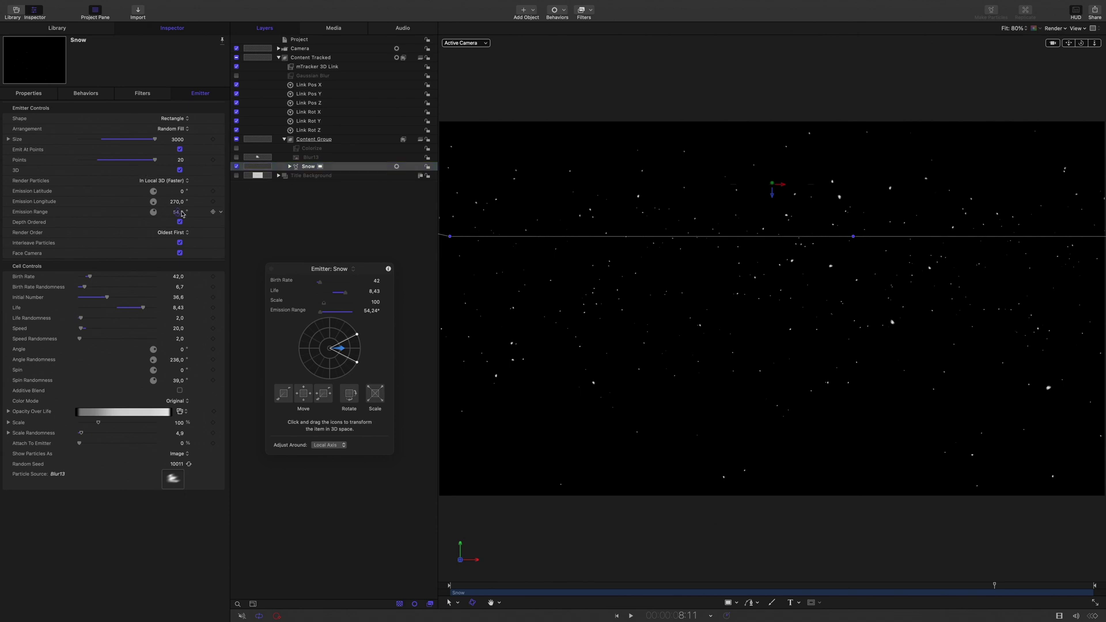
Set the Snow emitter's Emission Latitude to 294°, Emission Longitude to 325° and Emission Range to 63°.
{"action": "left_click_drag", "start_coordinate": [346, 352], "coordinate": [343, 373]}
{"action": "left_click", "coordinate": [176, 193]}
{"action": "type", "text": "294"}
{"action": "left_click", "coordinate": [176, 203]}
{"action": "type", "text": "325"}
{"action": "key", "text": "Return"}
{"action": "double_click", "coordinate": [175, 213]}
{"action": "type", "text": "63"}
{"action": "key", "text": "Return"}
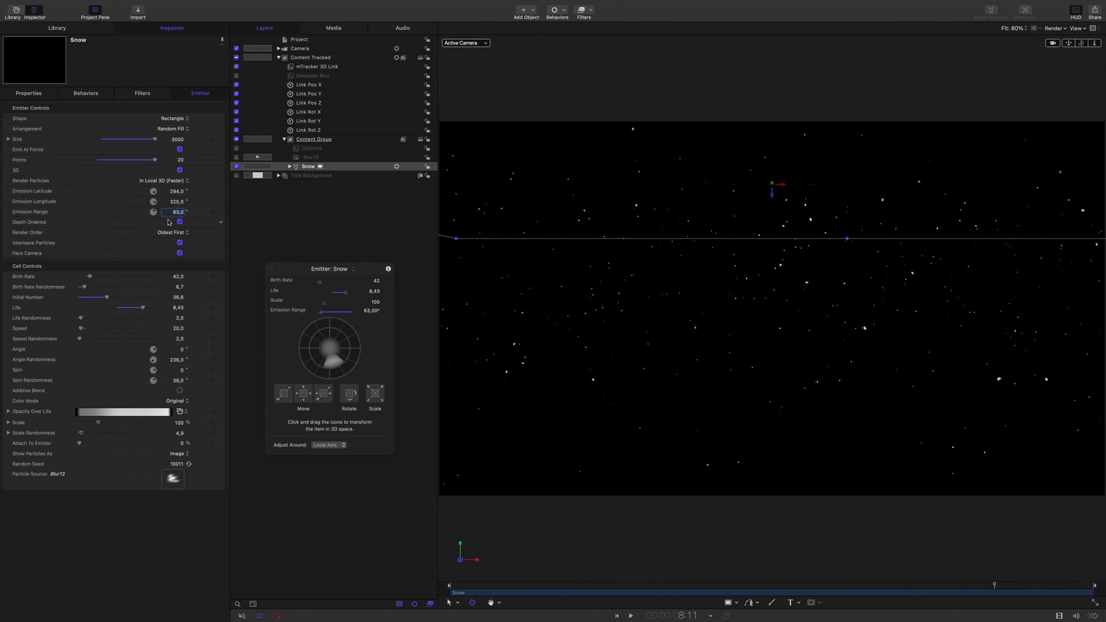
Set the snow particles' Birth Rate to 200, Birth Rate Randomness to 5, Initial Number to 200 and Life to 40.
{"action": "double_click", "coordinate": [177, 277]}
{"action": "type", "text": "200"}
{"action": "key", "text": "Return"}
{"action": "double_click", "coordinate": [177, 287]}
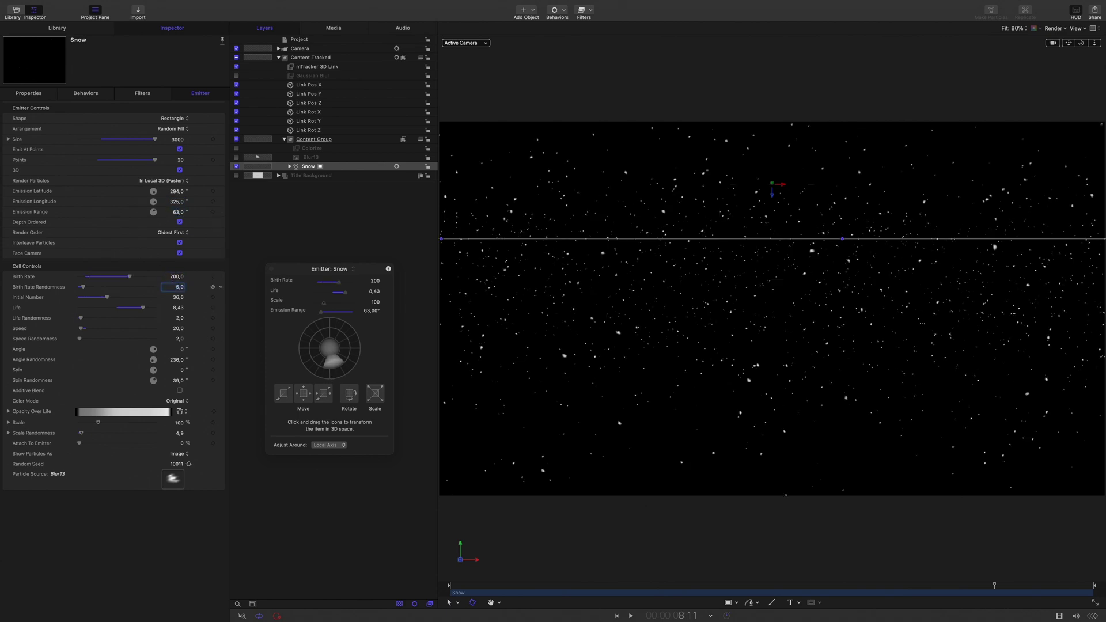
{"action": "key", "text": "Tab"}
{"action": "type", "text": "200"}
{"action": "key", "text": "Return"}
{"action": "key", "text": "Tab"}
{"action": "type", "text": "40"}
{"action": "key", "text": "Return"}
Set the snow particles' Speed to 50, Speed Randomness to 5, Angle Randomness to 177° and Spin to 50°.
{"action": "double_click", "coordinate": [177, 328]}
{"action": "type", "text": "50"}
{"action": "key", "text": "Tab"}
{"action": "type", "text": "5"}
{"action": "key", "text": "Return"}
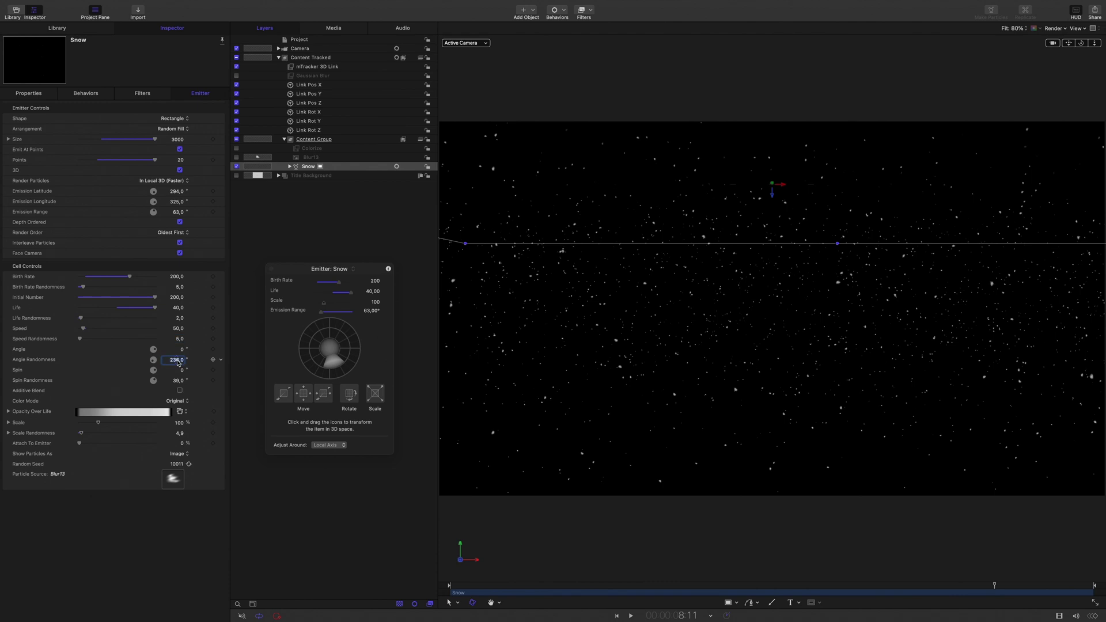
{"action": "left_click", "coordinate": [179, 371]}
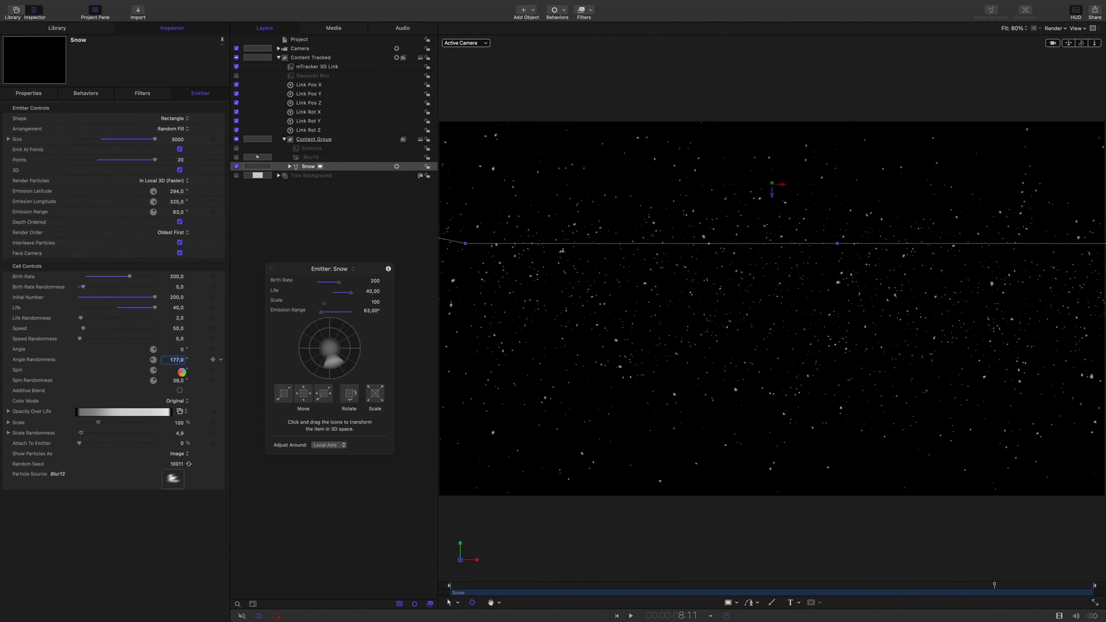
Set the snow particles' Color Mode to Colorize and Attach To Emitter to 100%.
{"action": "left_click", "coordinate": [177, 401]}
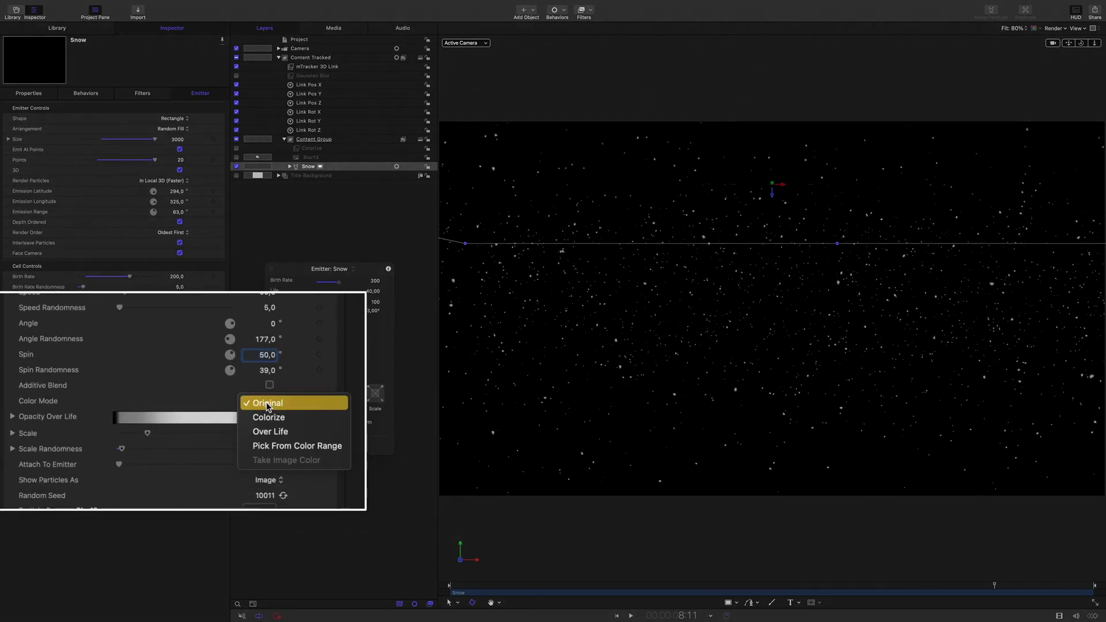
{"action": "left_click", "coordinate": [268, 418]}
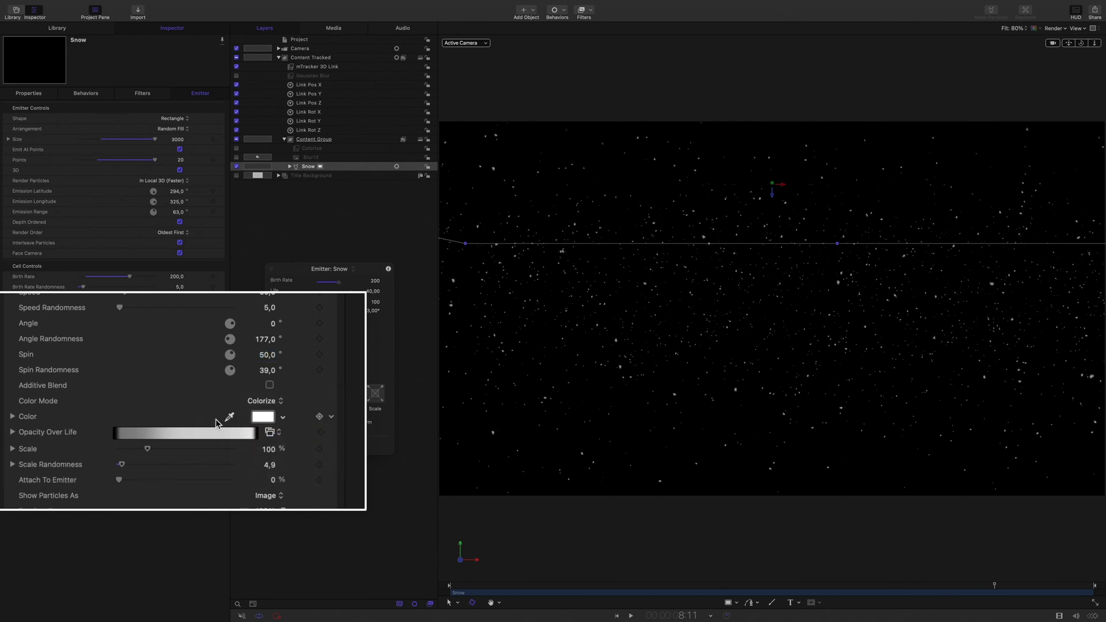
{"action": "left_click", "coordinate": [270, 482]}
{"action": "type", "text": "100"}
{"action": "key", "text": "Return"}
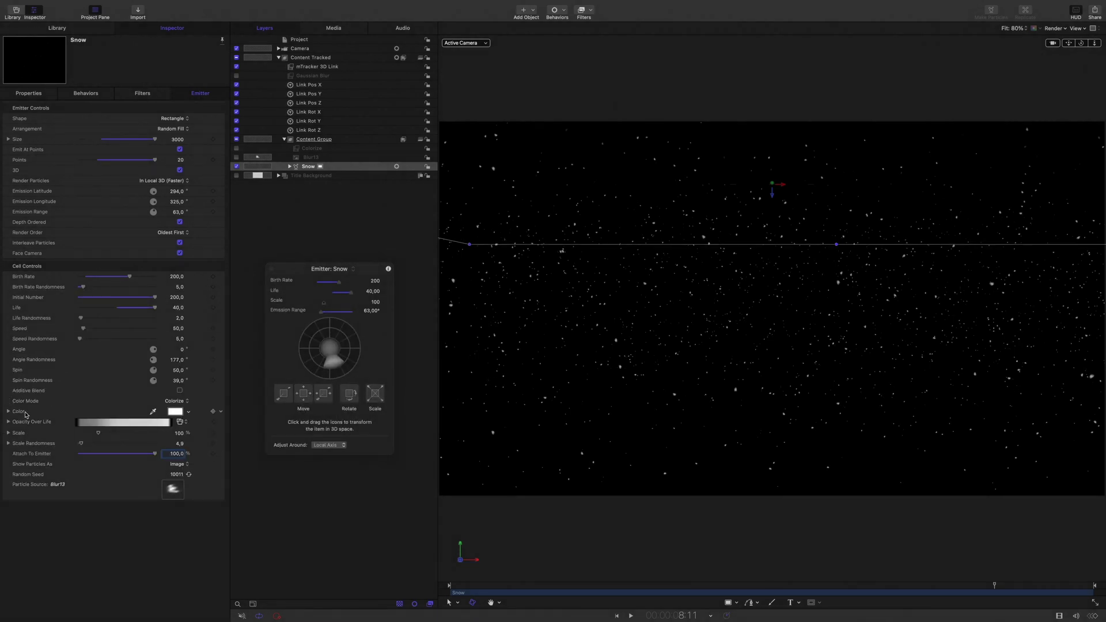
Publish the Snow emitter's Color, Scale, Birth Rate and Speed parameters.
{"action": "left_click", "coordinate": [222, 412]}
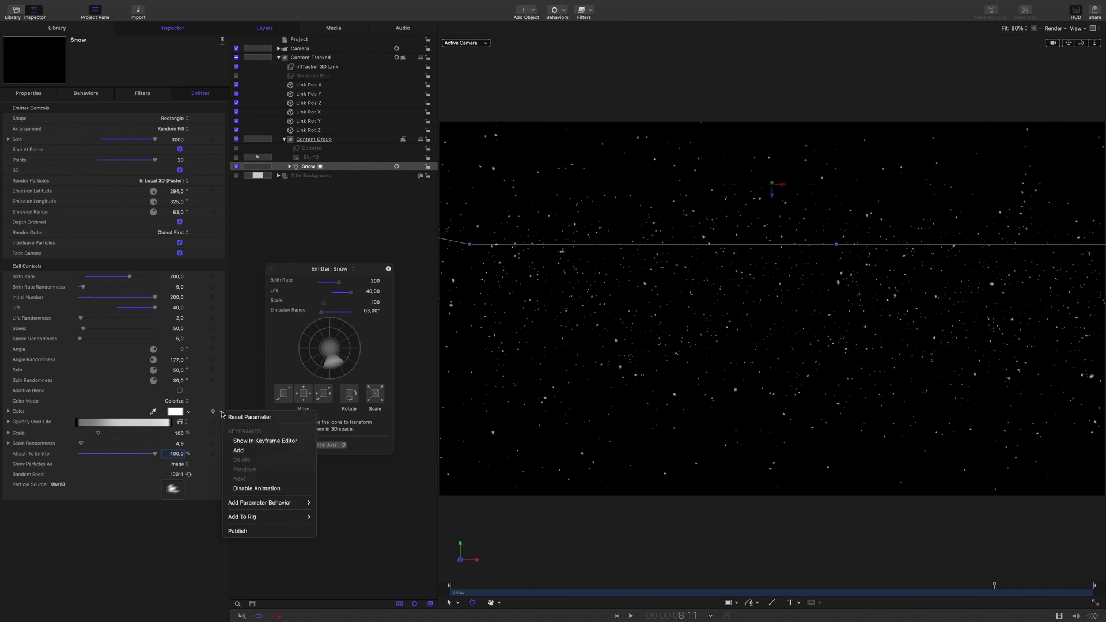
{"action": "left_click", "coordinate": [250, 532]}
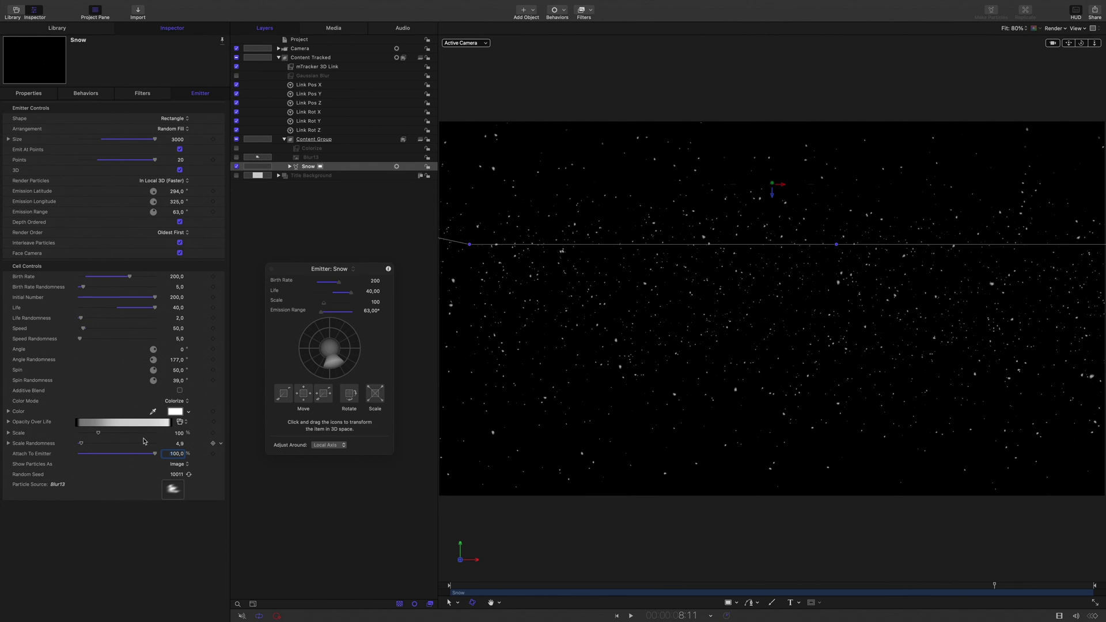
{"action": "left_click", "coordinate": [221, 433]}
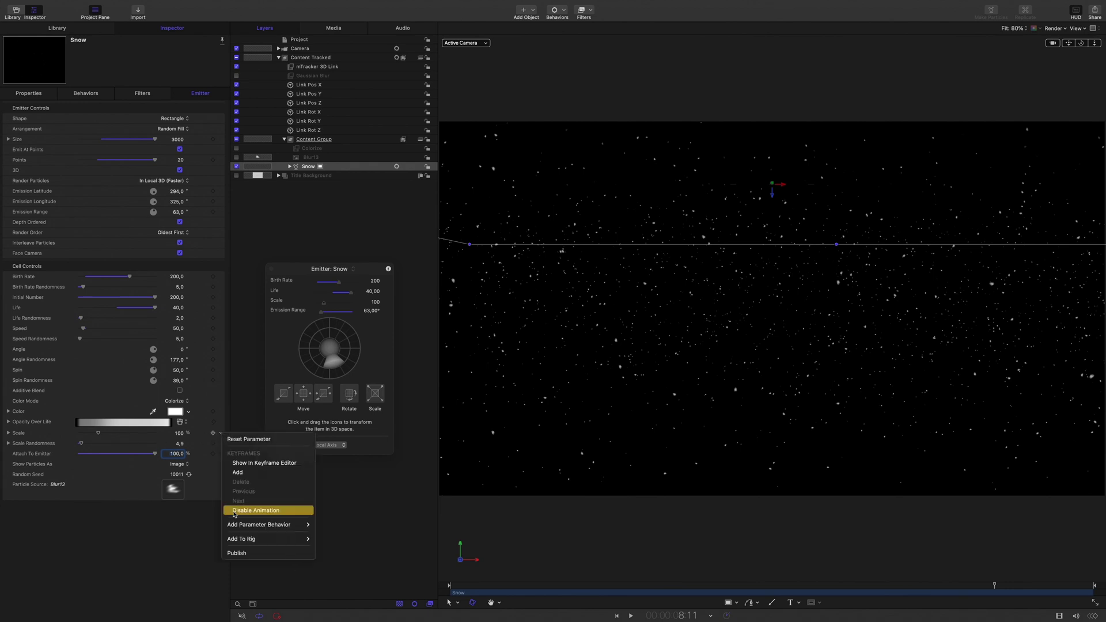
{"action": "left_click", "coordinate": [239, 553]}
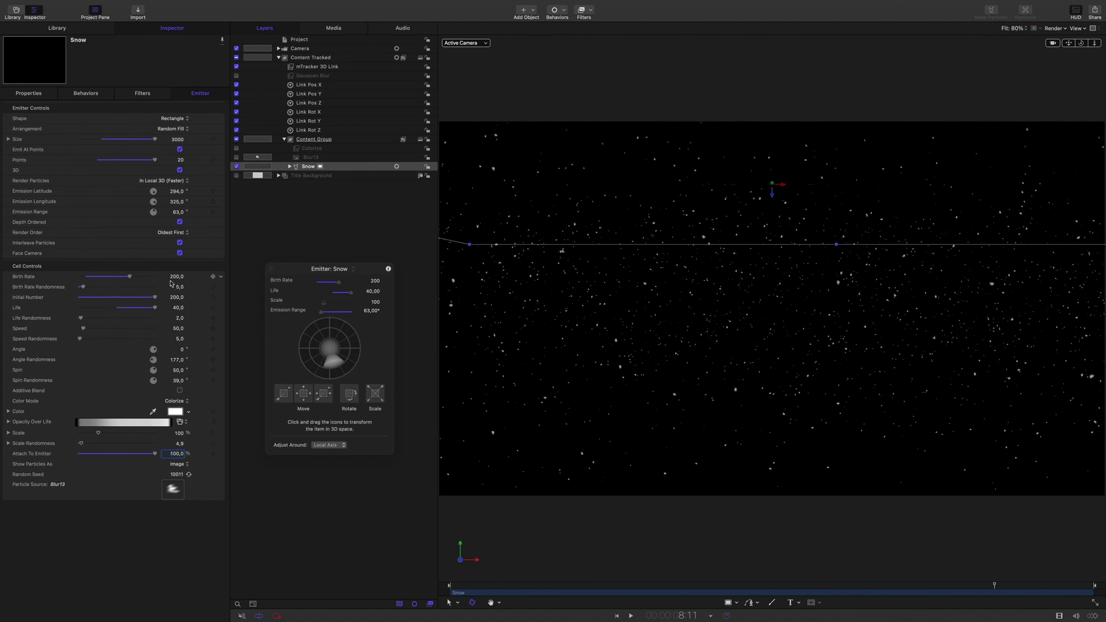
{"action": "left_click", "coordinate": [223, 278]}
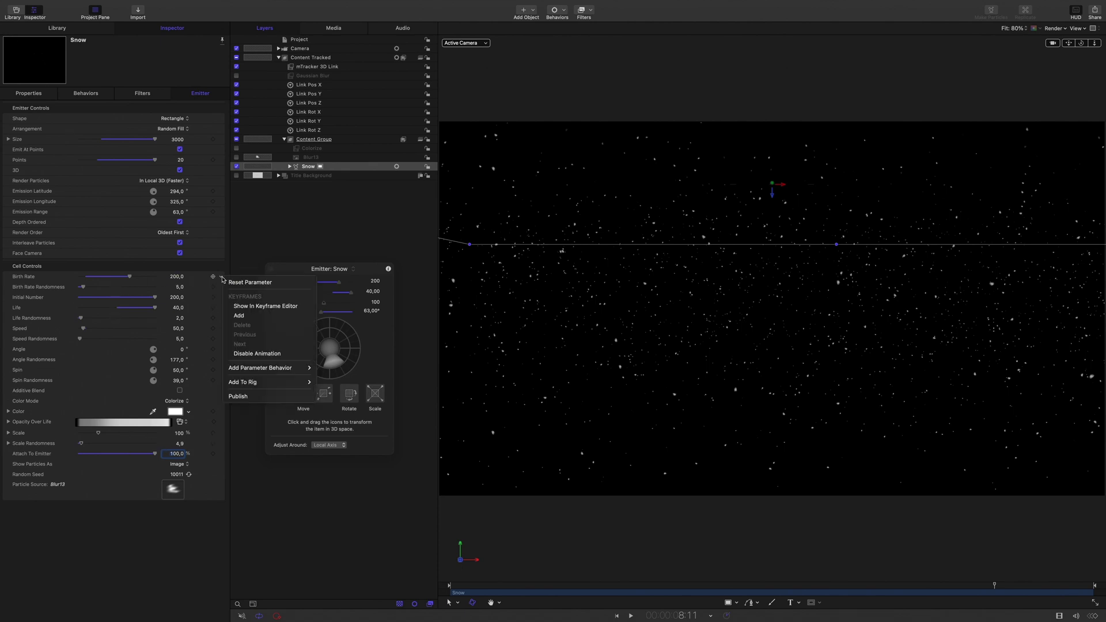
{"action": "left_click", "coordinate": [246, 396]}
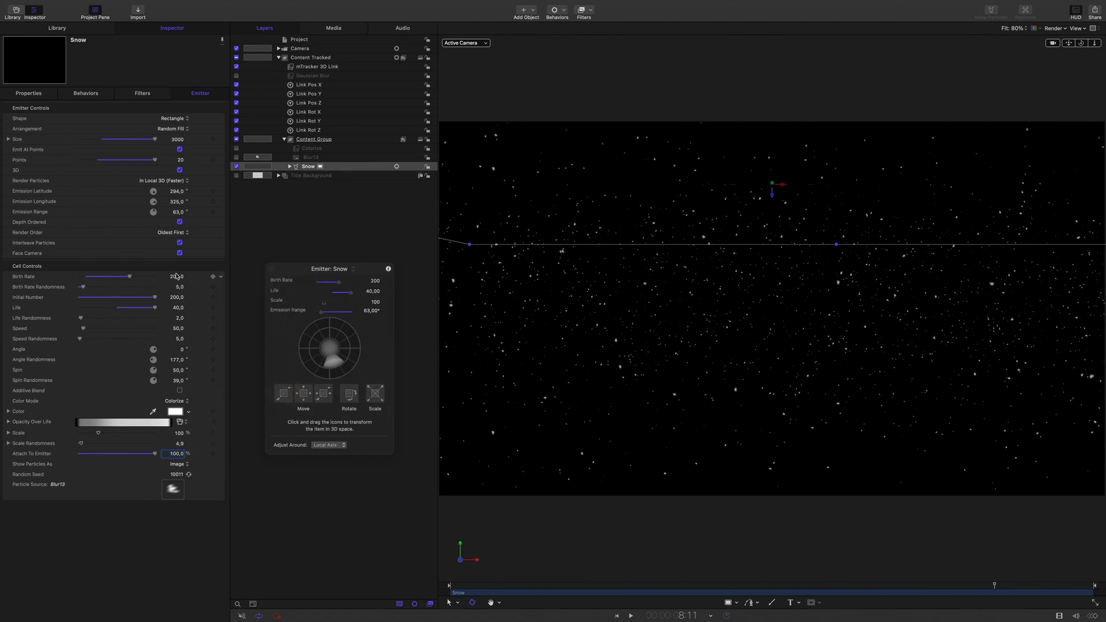
{"action": "left_click", "coordinate": [221, 329]}
{"action": "left_click", "coordinate": [252, 448]}
Move Birth Rate above Color in the project's published parameters, and delete the Colorize filter from the Content Group.
{"action": "left_click", "coordinate": [334, 40]}
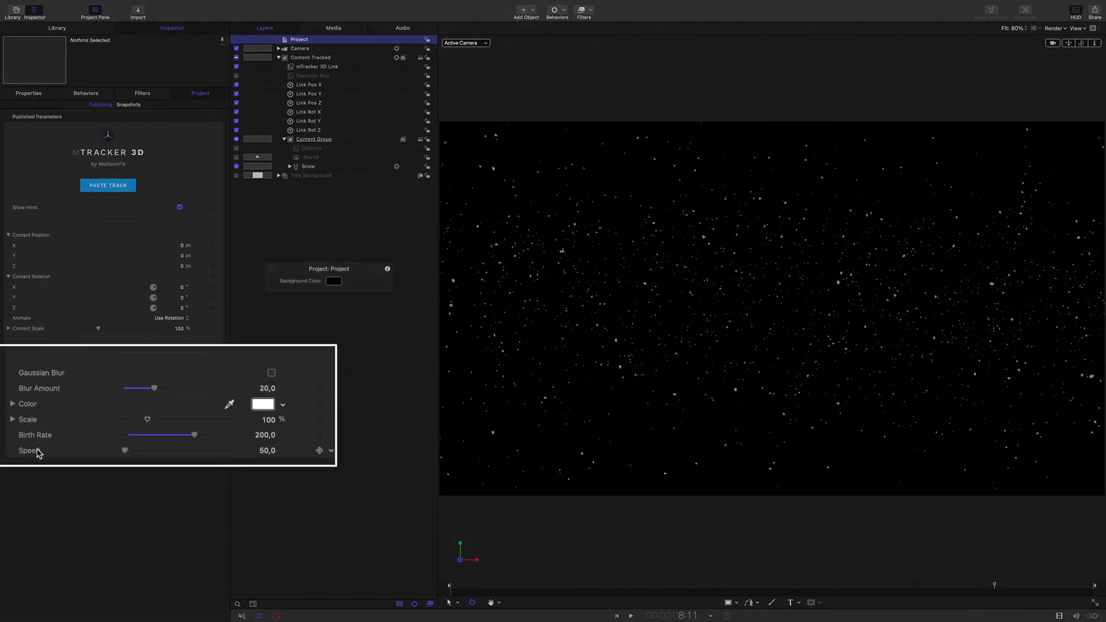
{"action": "left_click", "coordinate": [24, 426]}
{"action": "left_click_drag", "start_coordinate": [37, 439], "coordinate": [35, 416]}
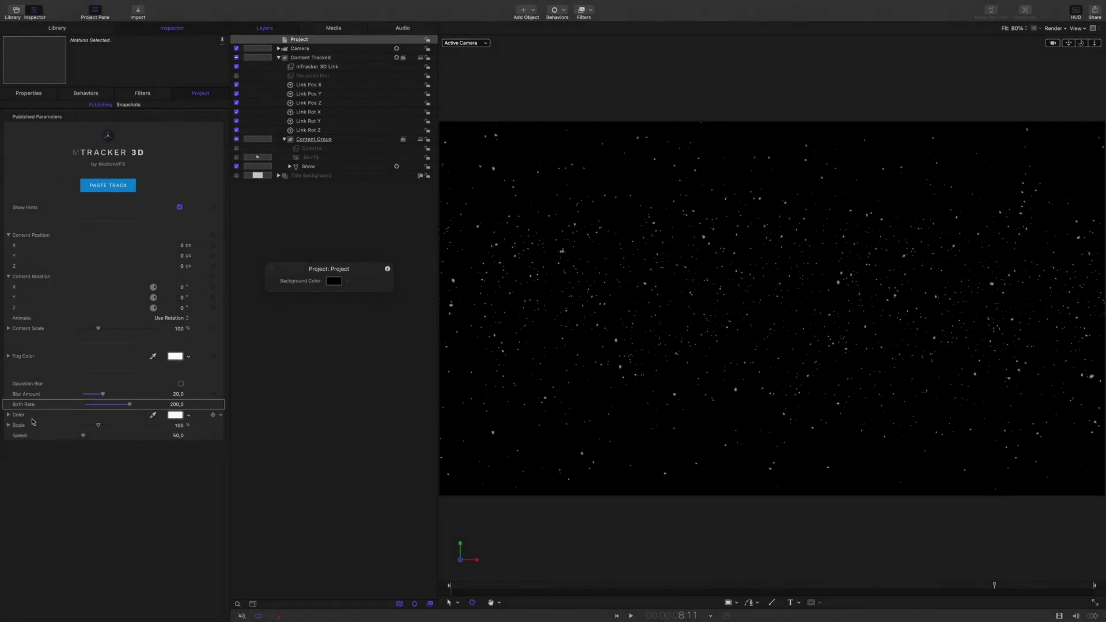
{"action": "left_click", "coordinate": [326, 149]}
{"action": "key", "text": "Delete"}
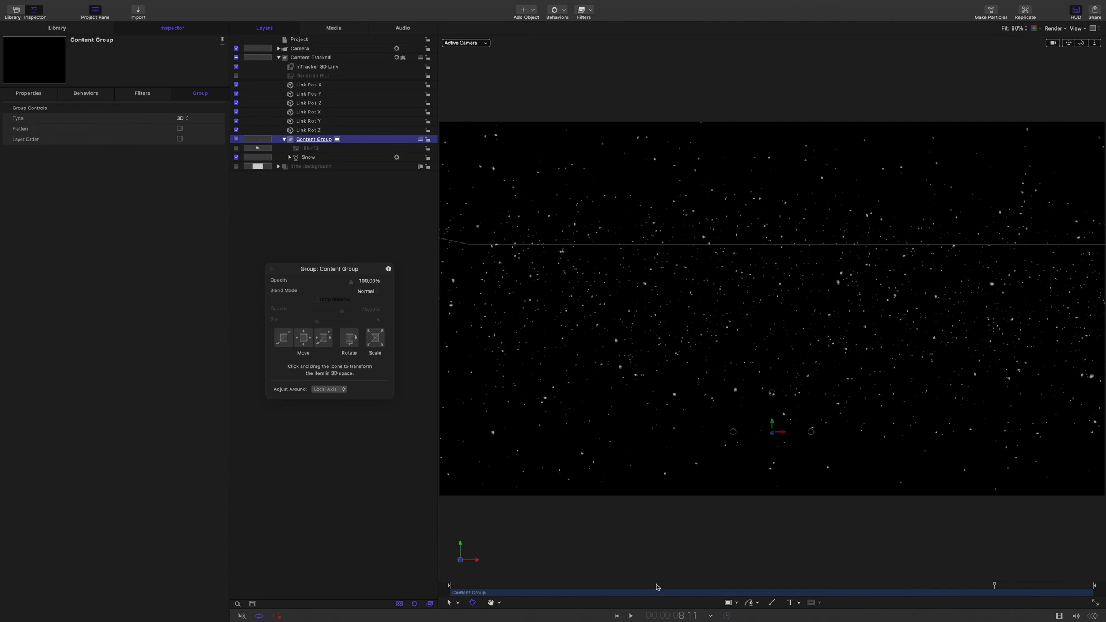
Retime the Content Group to begin before the first frame and last until the project end, and save the Snow template.
{"action": "left_click_drag", "start_coordinate": [657, 587], "coordinate": [439, 590]}
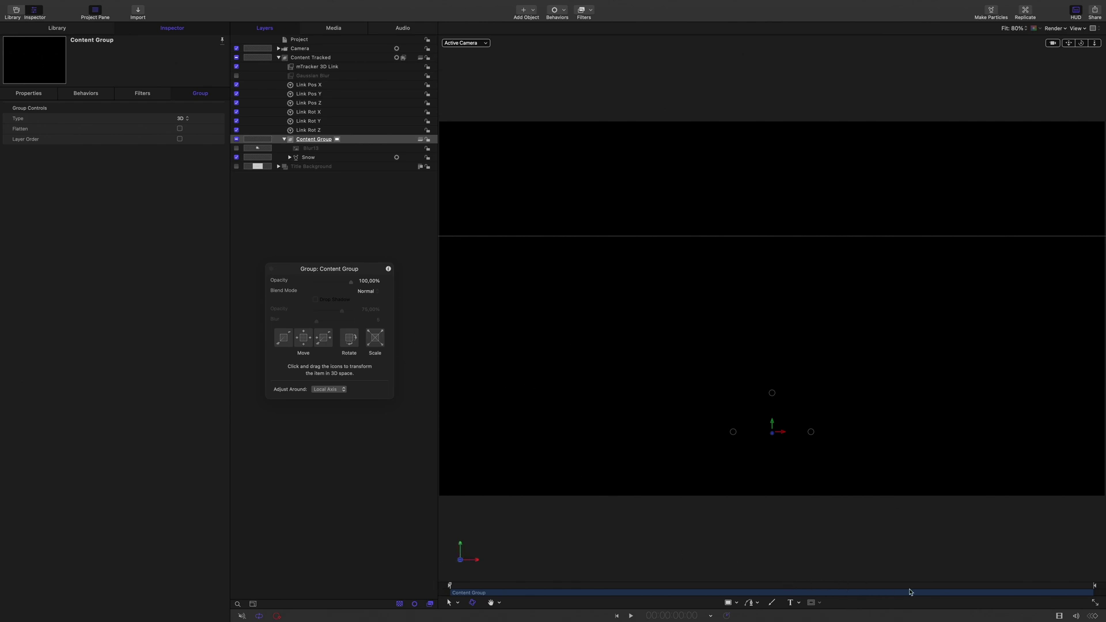
{"action": "left_click_drag", "start_coordinate": [975, 596], "coordinate": [762, 600]}
{"action": "left_click_drag", "start_coordinate": [685, 601], "coordinate": [662, 599]}
{"action": "left_click_drag", "start_coordinate": [476, 601], "coordinate": [422, 601]}
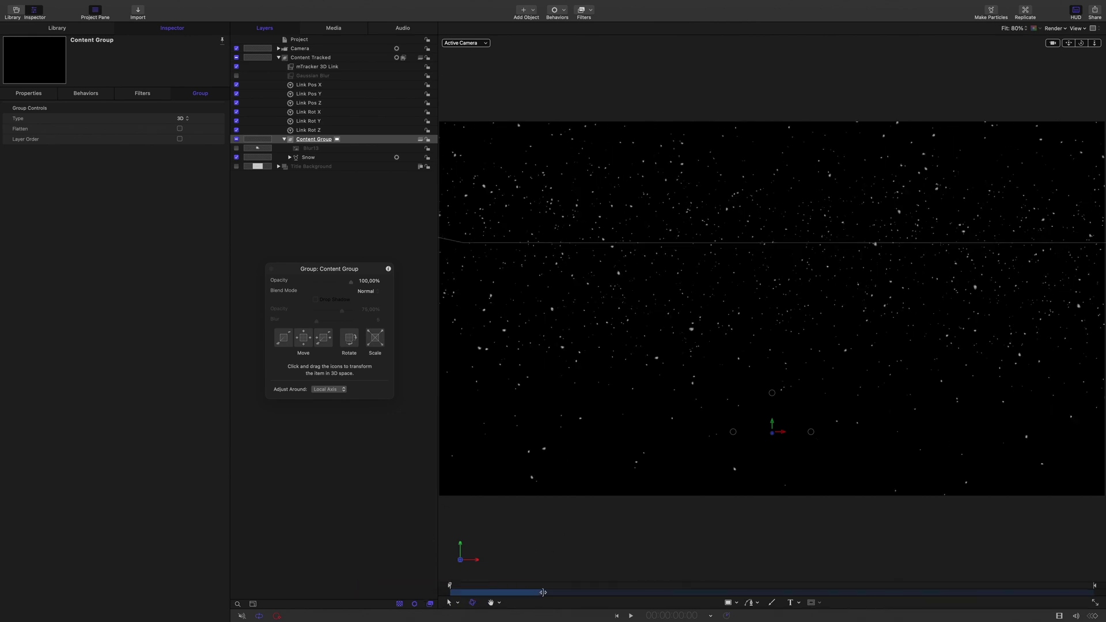
{"action": "left_click_drag", "start_coordinate": [545, 593], "coordinate": [1093, 591]}
{"action": "left_click", "coordinate": [58, 6]}
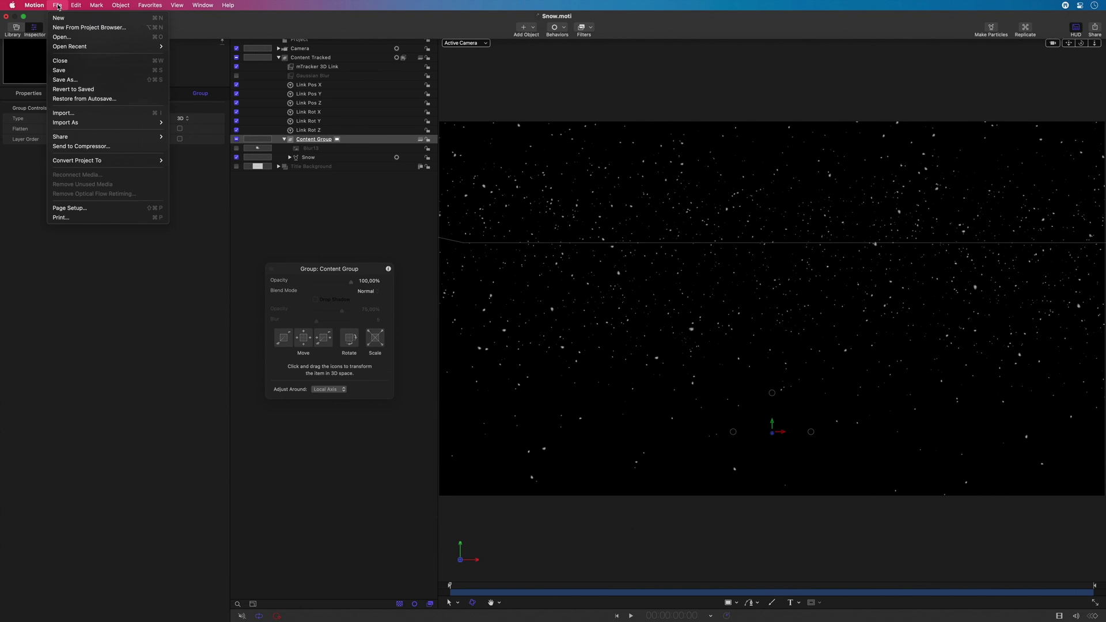
{"action": "left_click", "coordinate": [71, 70]}
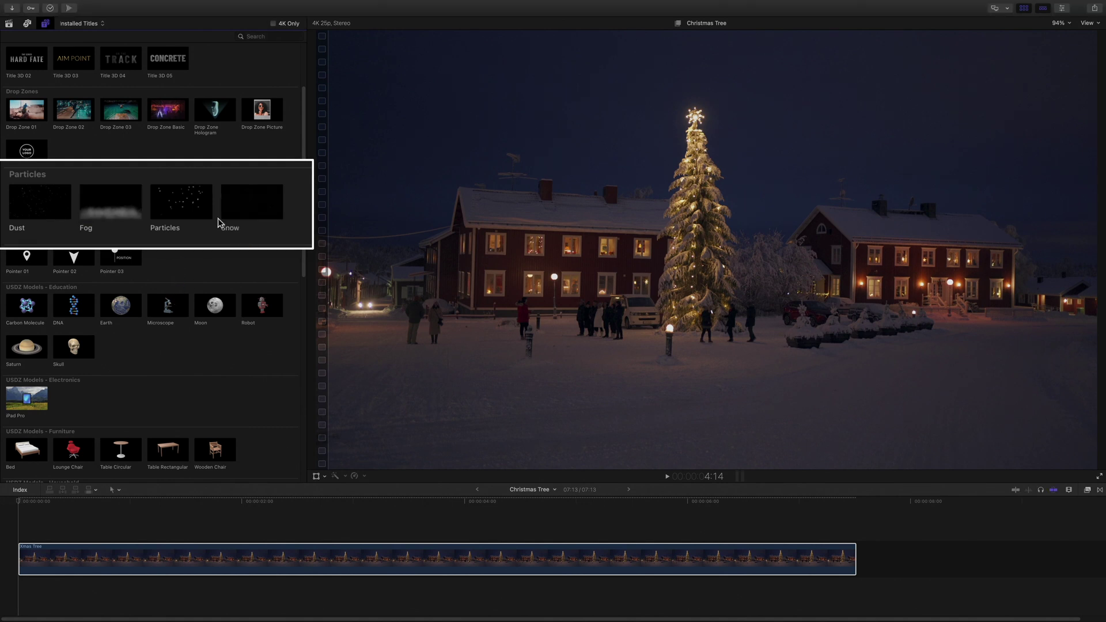
In Final Cut Pro, add the Snow title above the start of the Xmas Tree clip and trim it to the clip's end.
{"action": "left_click", "coordinate": [237, 211]}
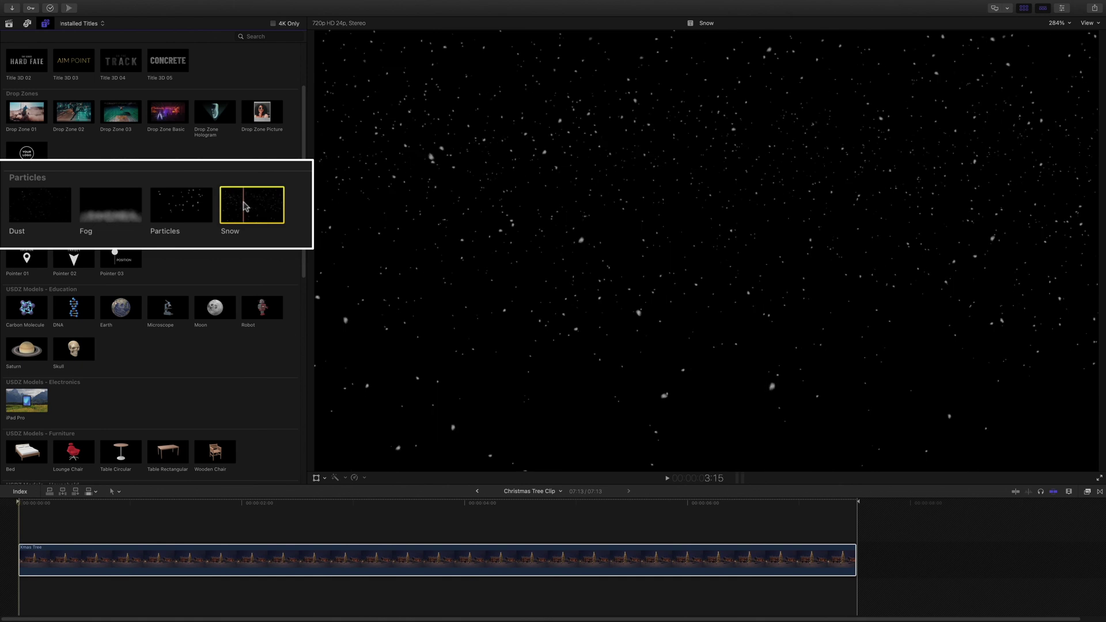
{"action": "left_click_drag", "start_coordinate": [245, 206], "coordinate": [22, 525]}
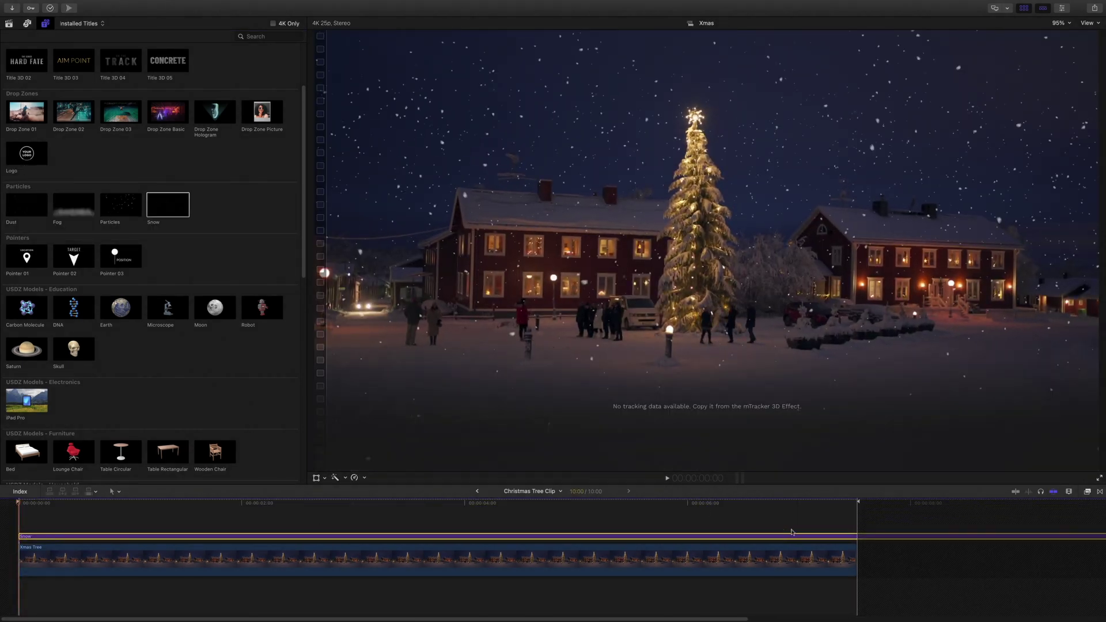
{"action": "left_click", "coordinate": [858, 538]}
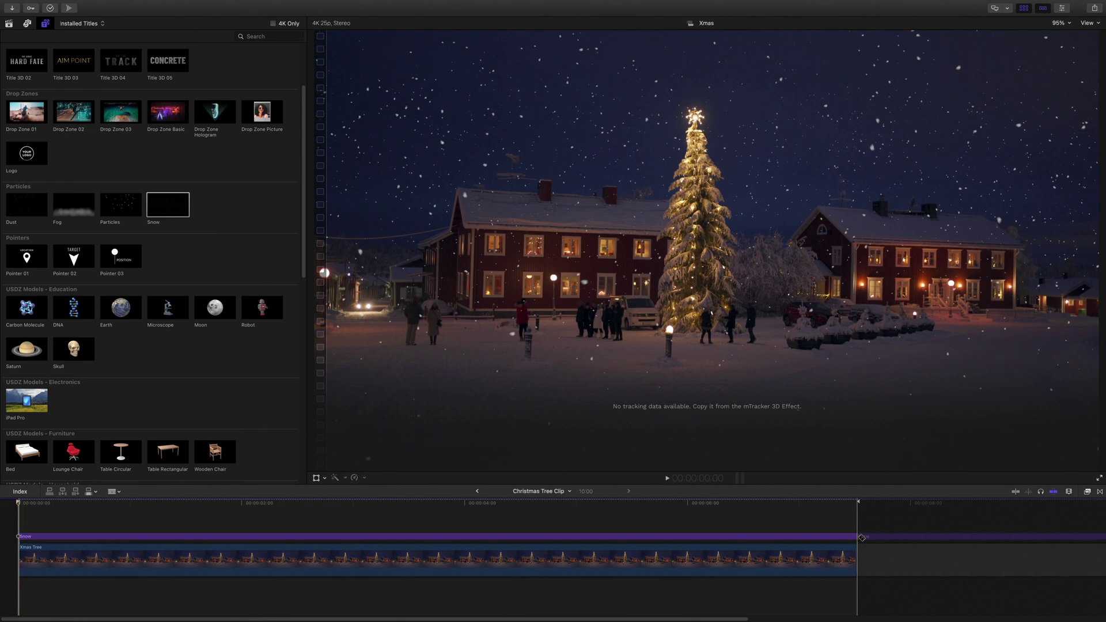
{"action": "left_click", "coordinate": [882, 566]}
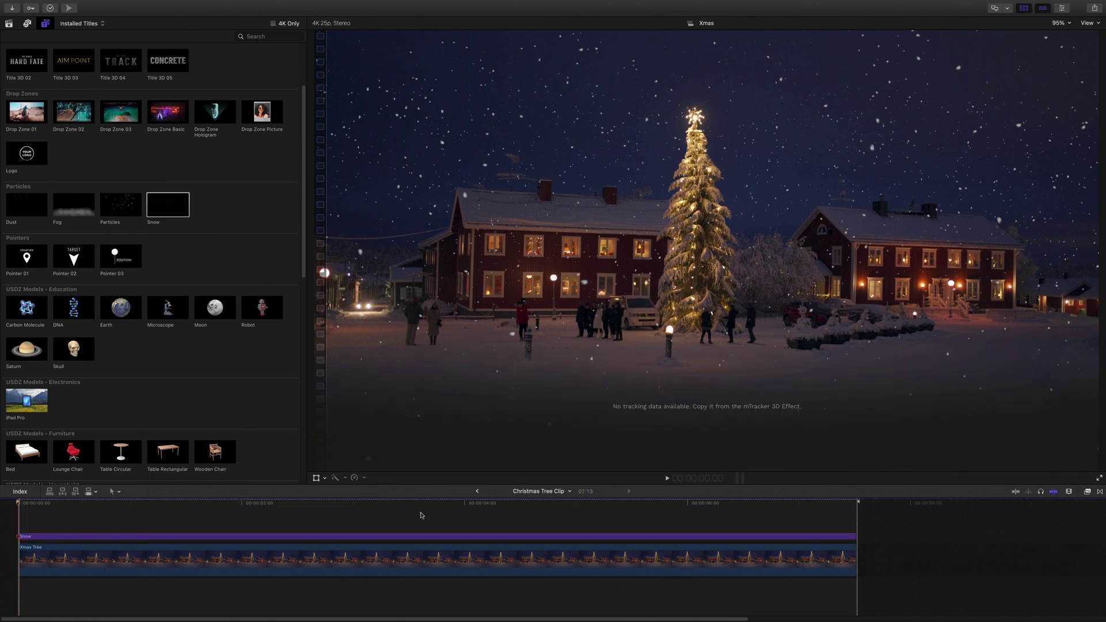
Copy the tracking data from the Xmas Tree clip's mTracker 3D effect and paste it into the Snow title.
{"action": "left_click", "coordinate": [413, 560]}
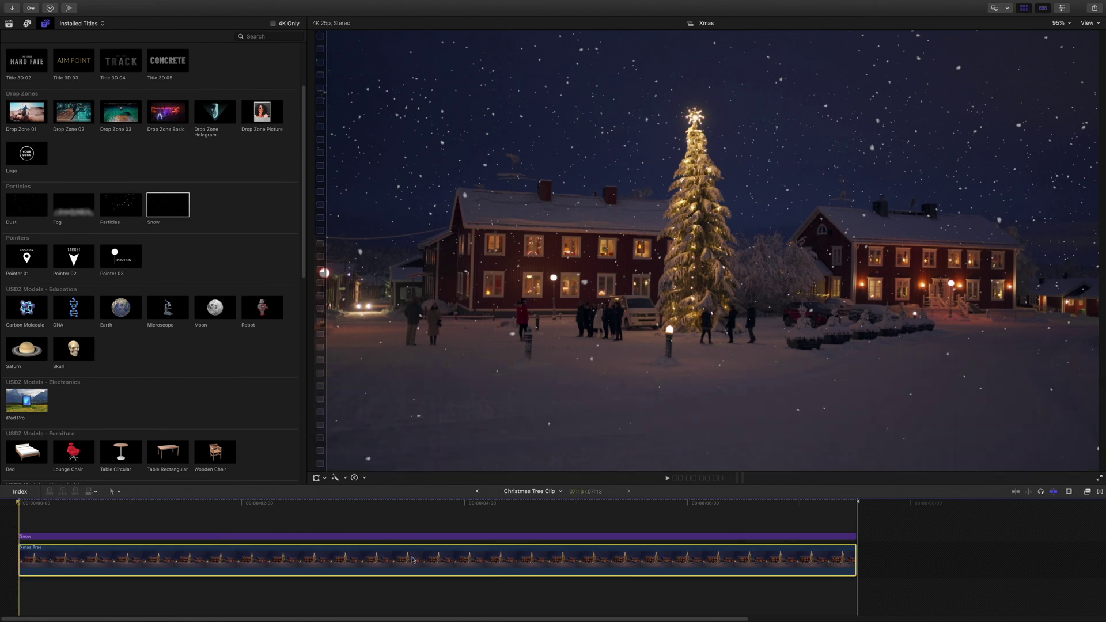
{"action": "left_click", "coordinate": [1064, 9]}
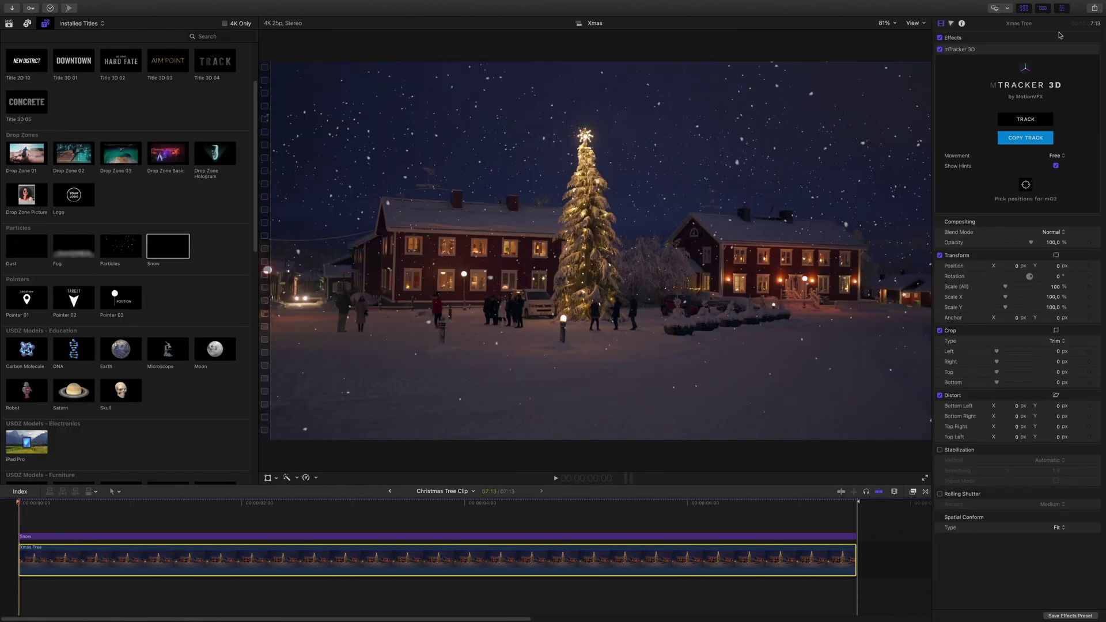
{"action": "left_click", "coordinate": [1024, 50]}
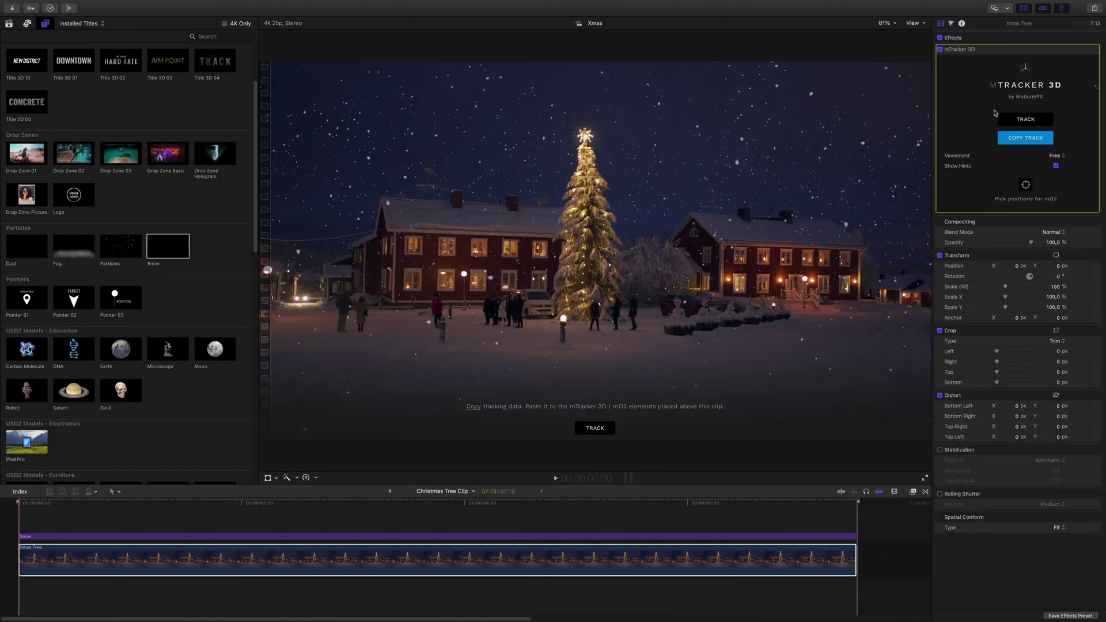
{"action": "left_click", "coordinate": [1005, 136]}
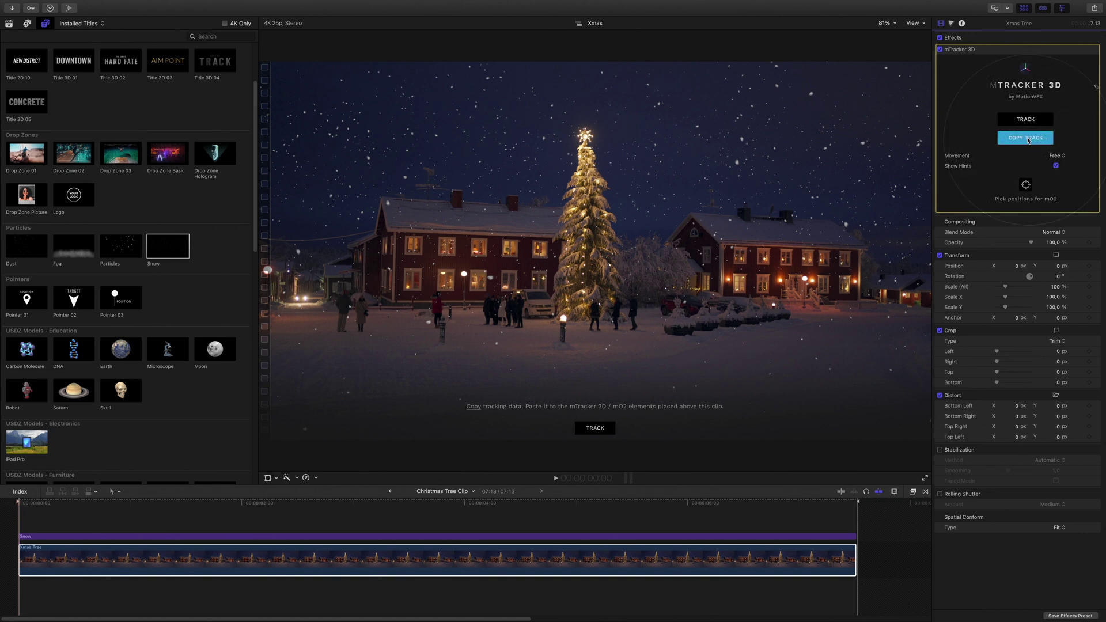
{"action": "left_click", "coordinate": [507, 536]}
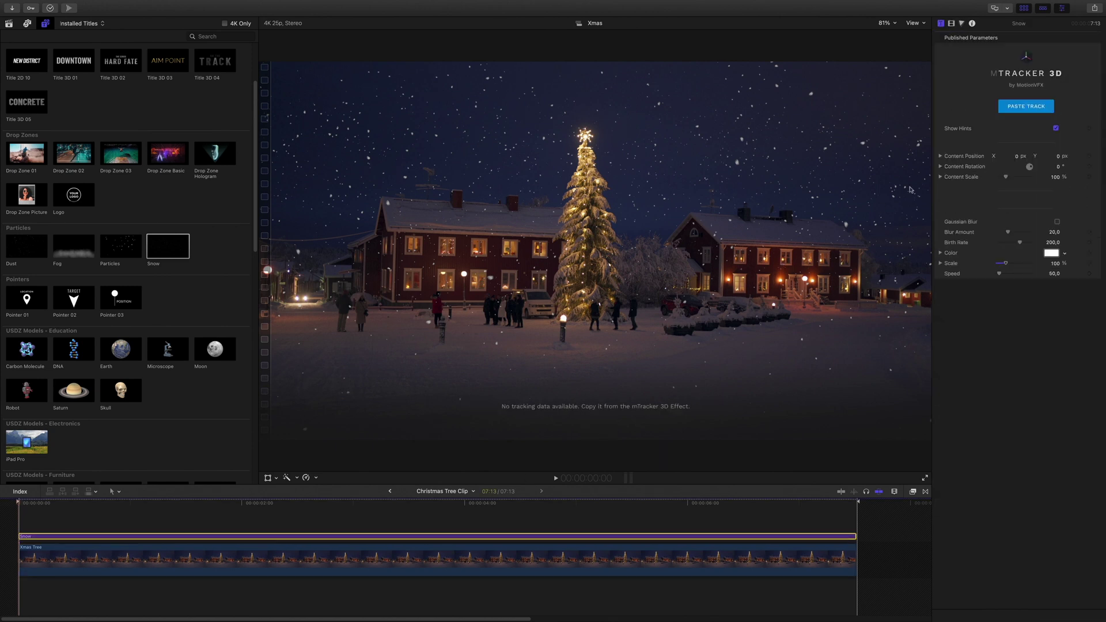
{"action": "left_click", "coordinate": [1026, 106]}
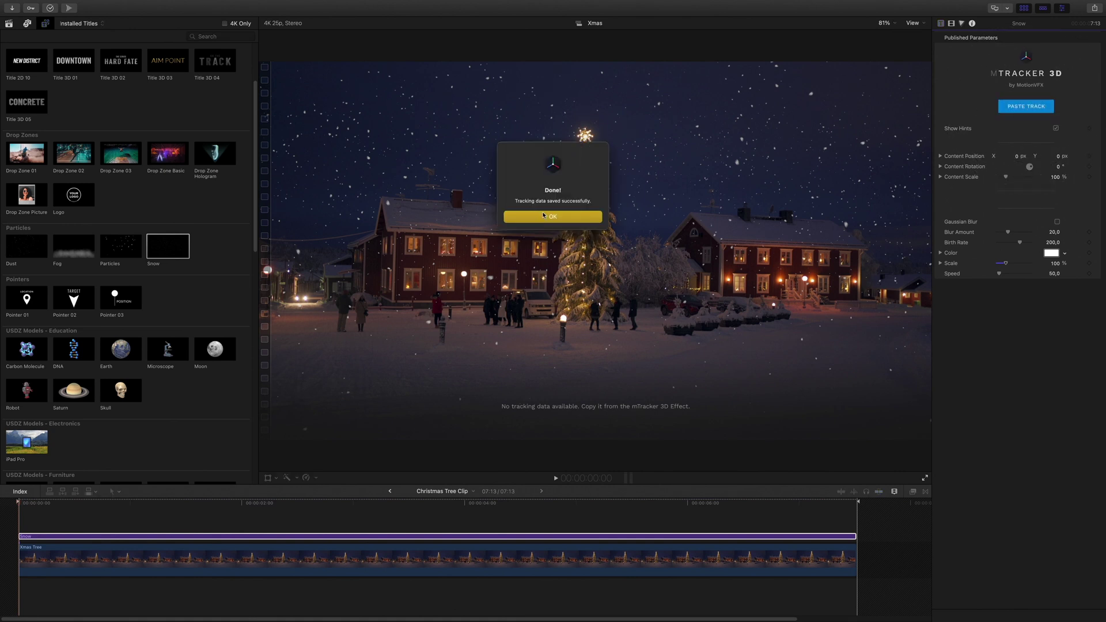
{"action": "left_click", "coordinate": [546, 217]}
Place the Snow title at a point on the Christmas tree and set its Scale to 2%.
{"action": "left_click", "coordinate": [339, 537]}
{"action": "left_click", "coordinate": [595, 429]}
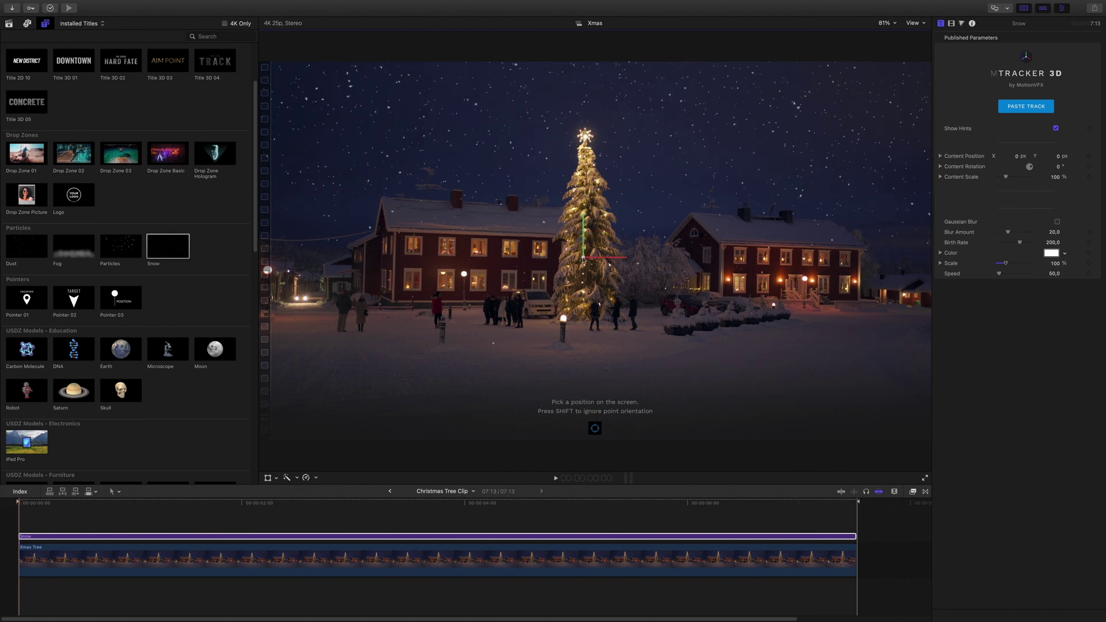
{"action": "left_click", "coordinate": [595, 429]}
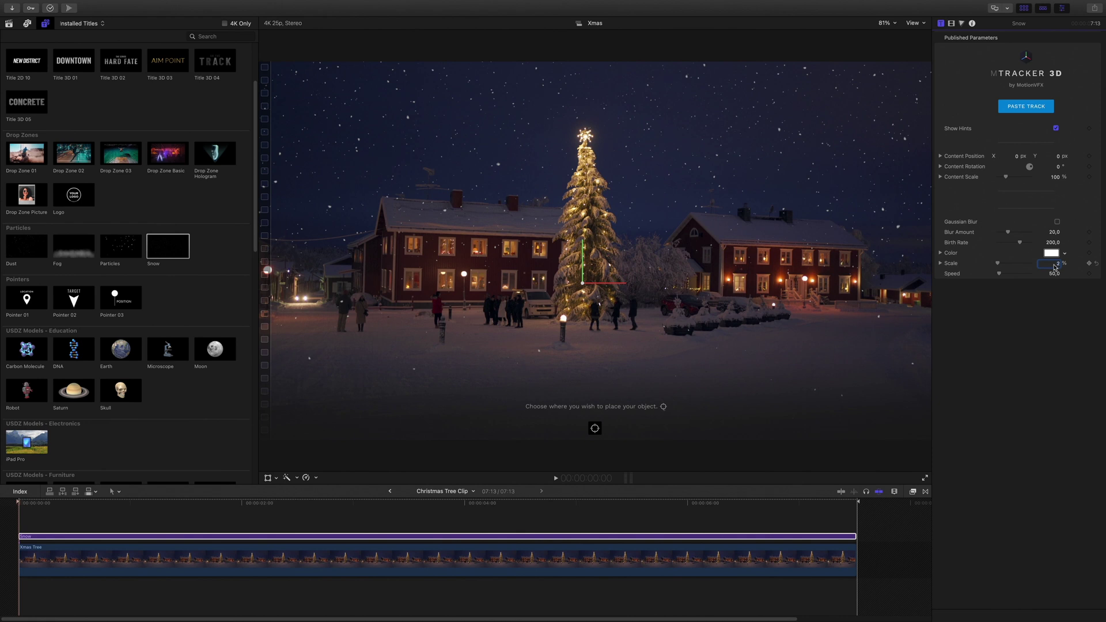
Sample the particle Color from the snowy roof of the house beyond the tree, and enable Gaussian Blur with a lower Blur Amount.
{"action": "left_click", "coordinate": [1052, 253]}
{"action": "left_click", "coordinate": [1031, 174]}
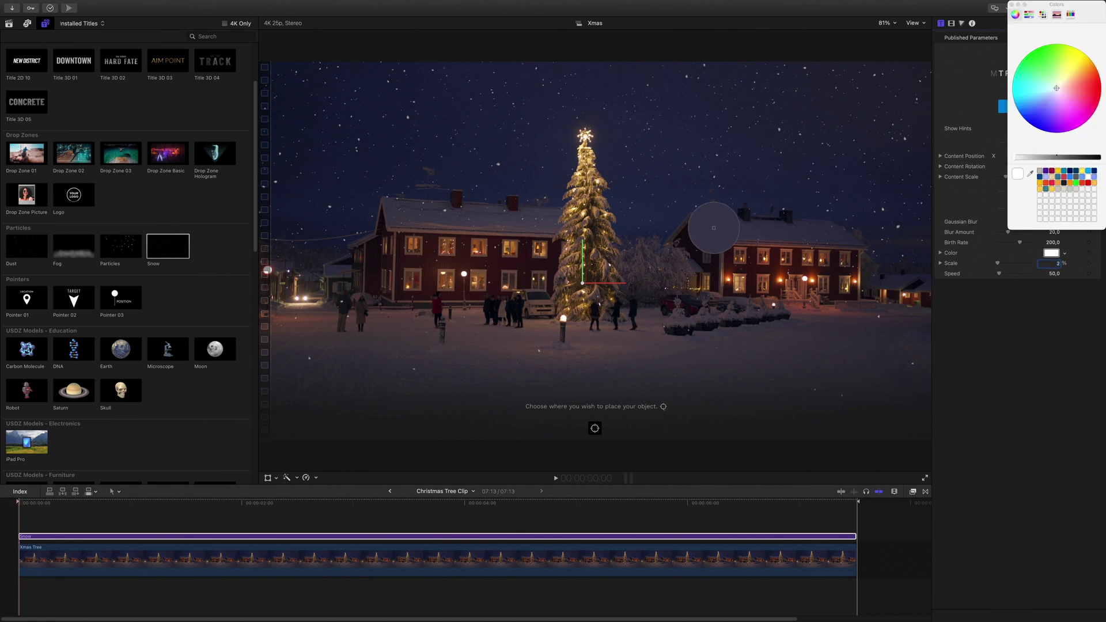
{"action": "left_click", "coordinate": [716, 227]}
{"action": "left_click", "coordinate": [1012, 5]}
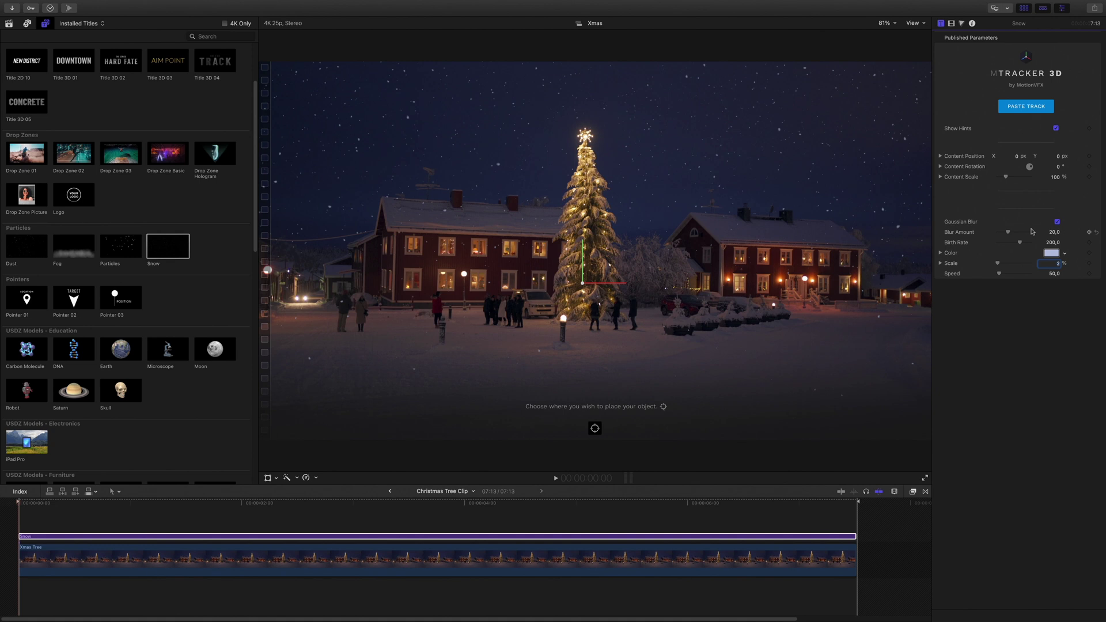
{"action": "key", "text": "Return"}
Combine the Snow title and the Xmas Tree clip into a compound clip named Xmas CC in the Xmas event.
{"action": "left_click_drag", "start_coordinate": [314, 516], "coordinate": [412, 574]}
{"action": "right_click", "coordinate": [399, 561]}
{"action": "left_click", "coordinate": [427, 457]}
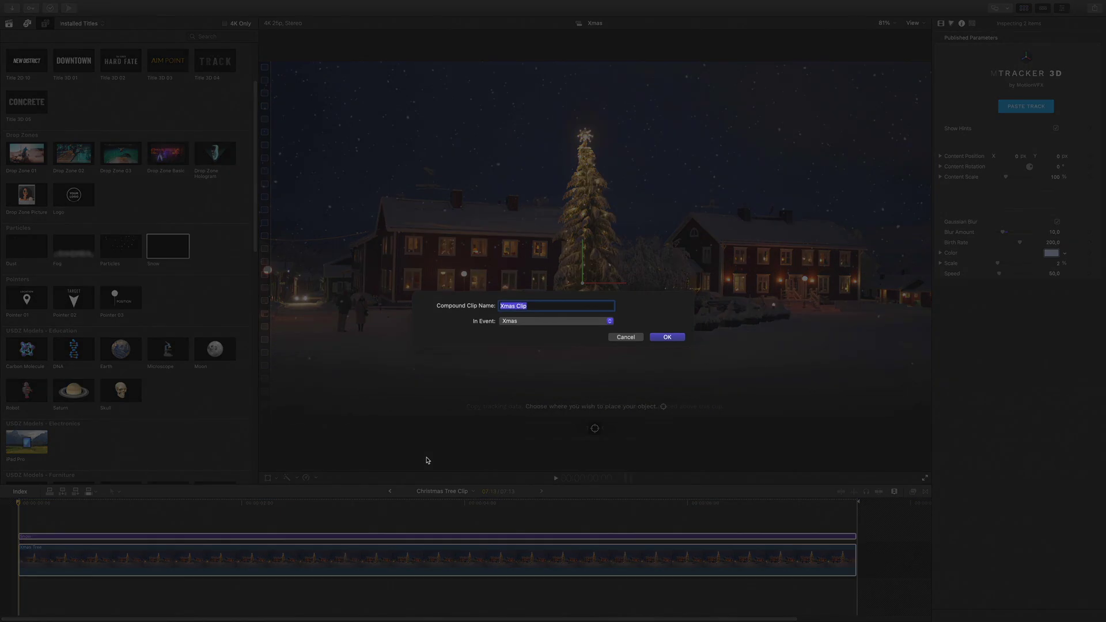
{"action": "key", "text": "Right"}
{"action": "key", "text": "Return"}
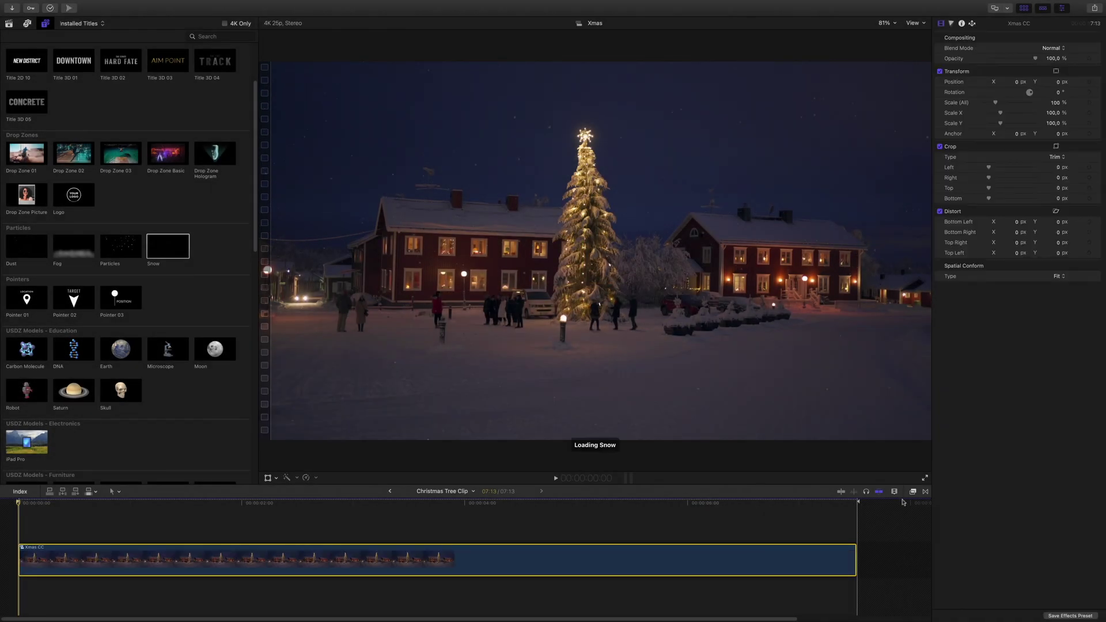
Apply the mFilmLook effect to the Xmas CC clip with a 2.21:1 horizontal letterbox and its LUT enabled.
{"action": "left_click", "coordinate": [913, 492]}
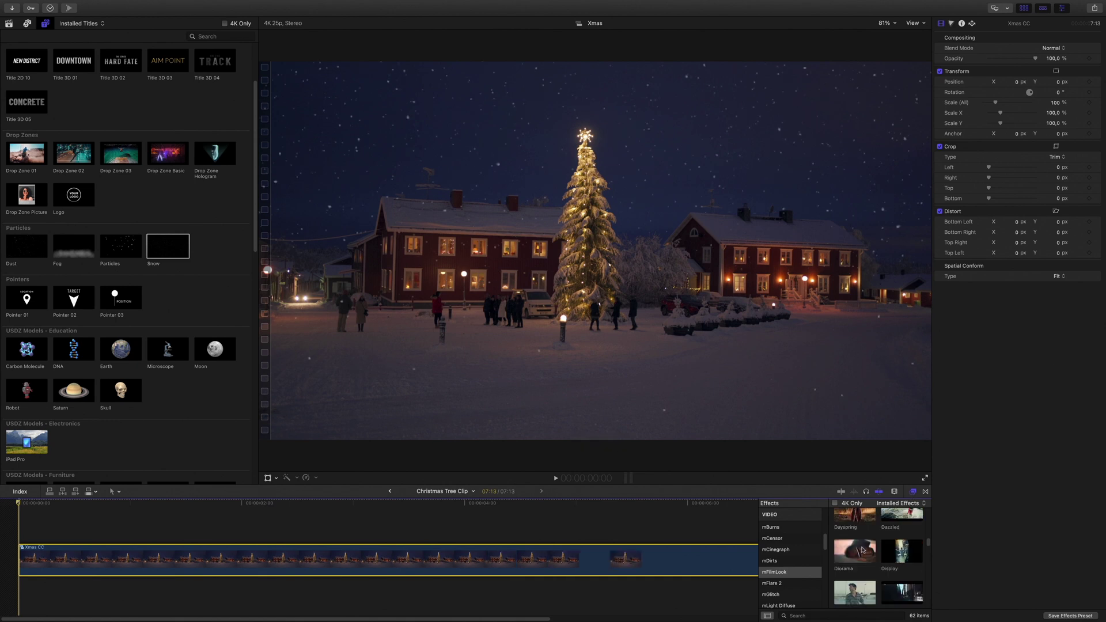
{"action": "left_click_drag", "start_coordinate": [855, 527], "coordinate": [675, 559]}
{"action": "left_click", "coordinate": [290, 452]}
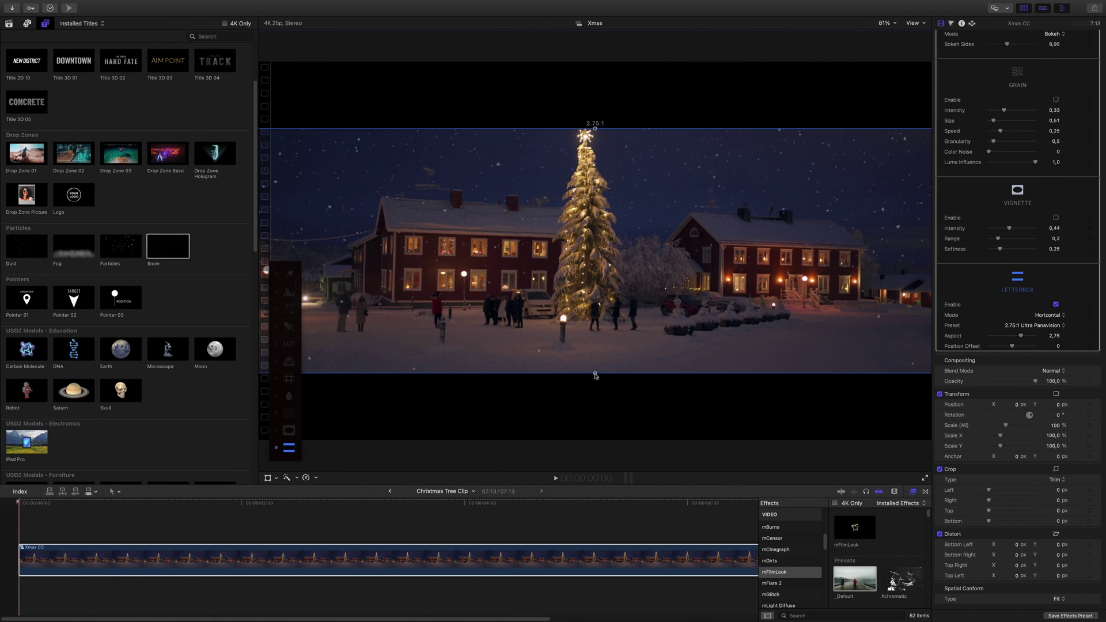
{"action": "left_click_drag", "start_coordinate": [595, 371], "coordinate": [607, 404]}
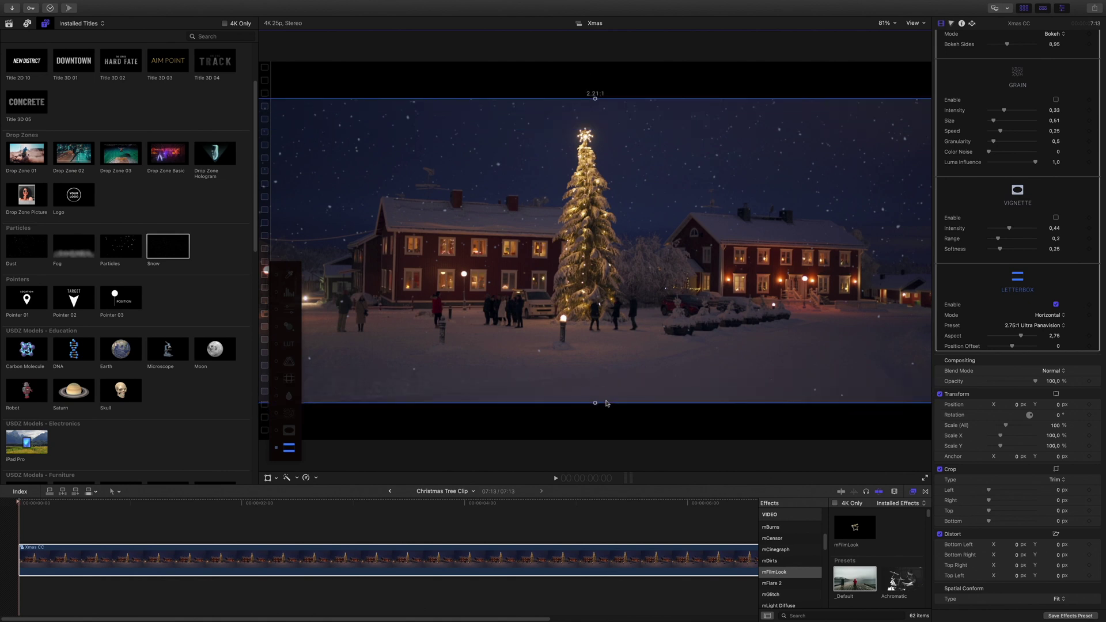
{"action": "scroll", "coordinate": [972, 299], "scroll_direction": "up", "scroll_amount": 10}
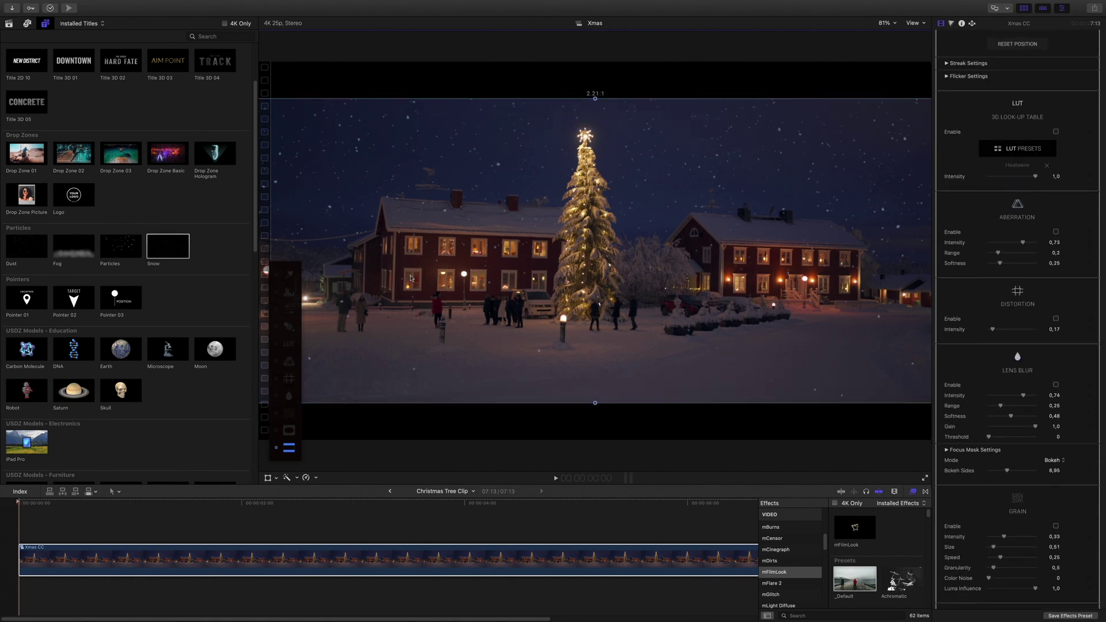
{"action": "left_click", "coordinate": [289, 344]}
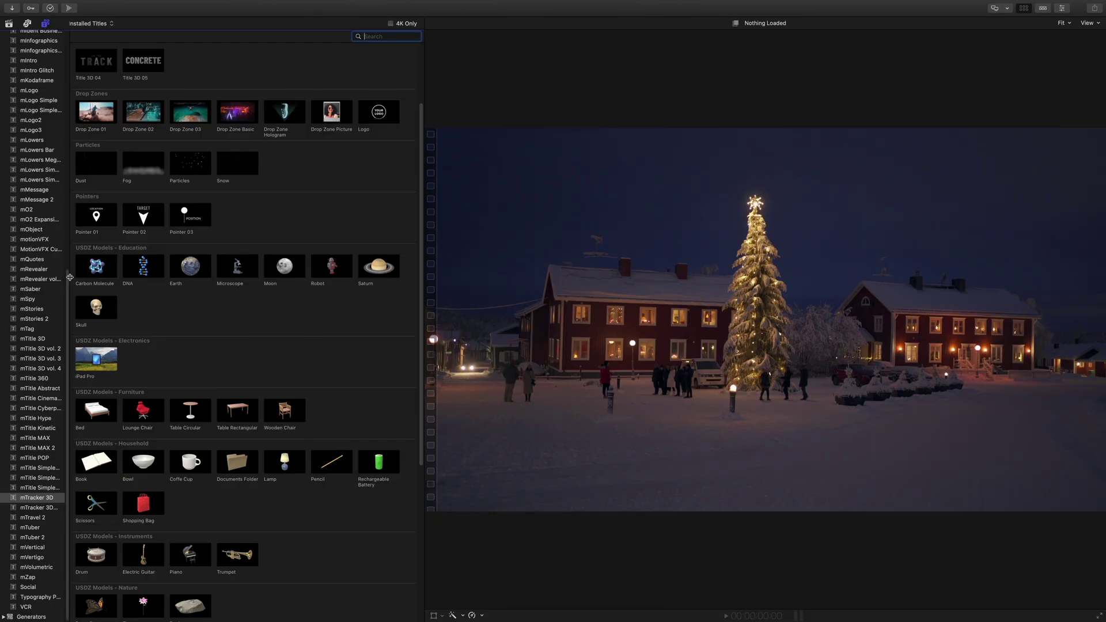
Browse the mTracker 3D Expansions titles, including the Captions Pack and the Pointers Pack.
{"action": "left_click_drag", "start_coordinate": [79, 278], "coordinate": [110, 279]}
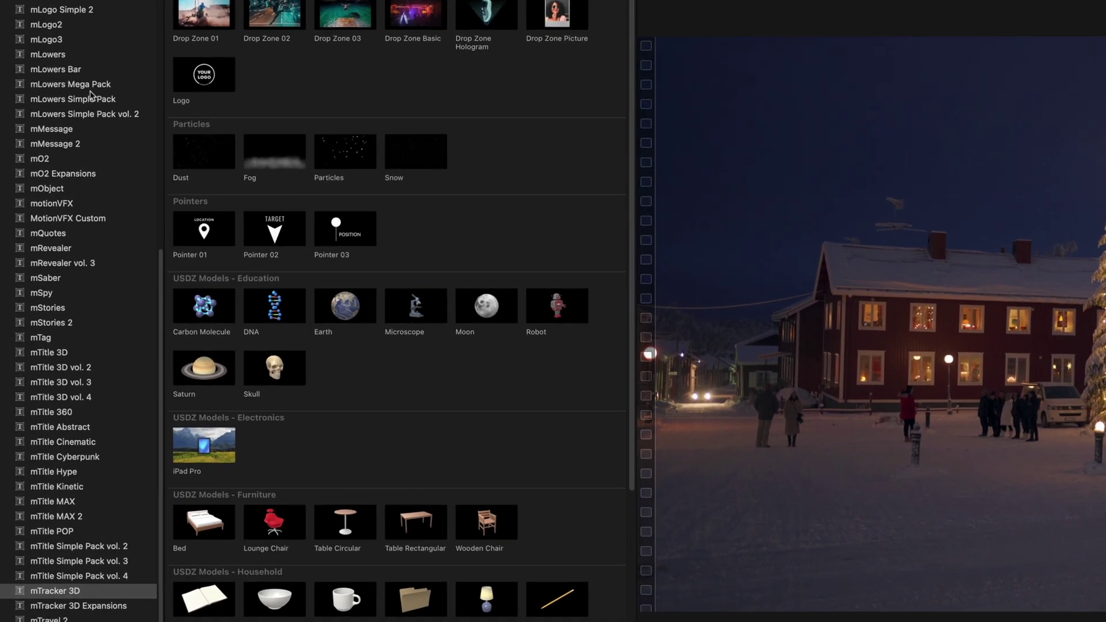
{"action": "left_click", "coordinate": [66, 609]}
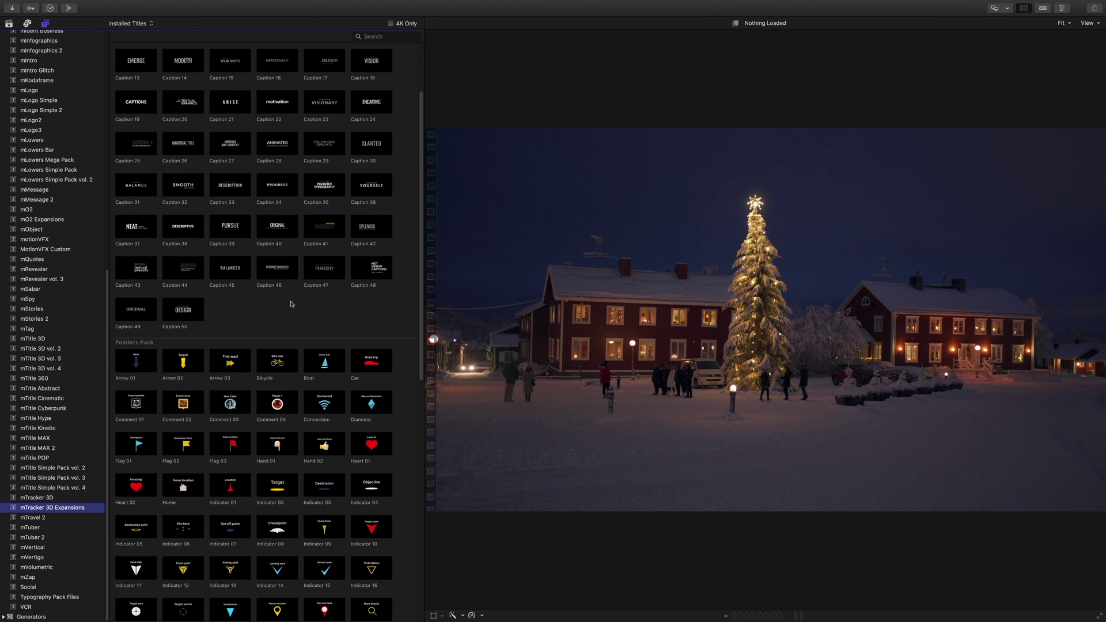
{"action": "scroll", "coordinate": [291, 303], "scroll_direction": "up", "scroll_amount": 4}
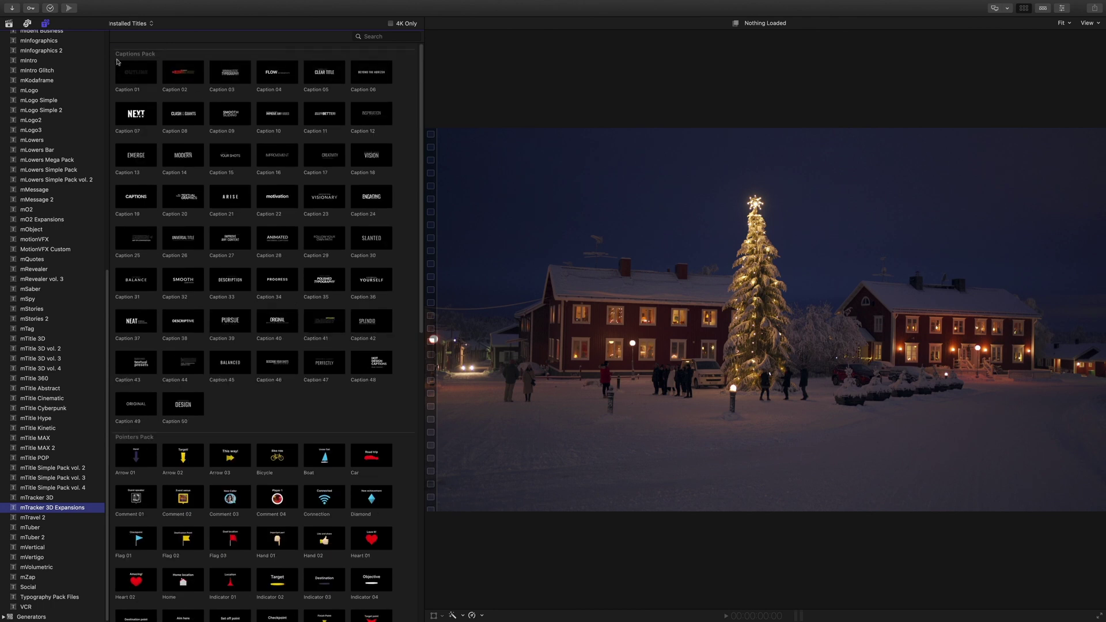